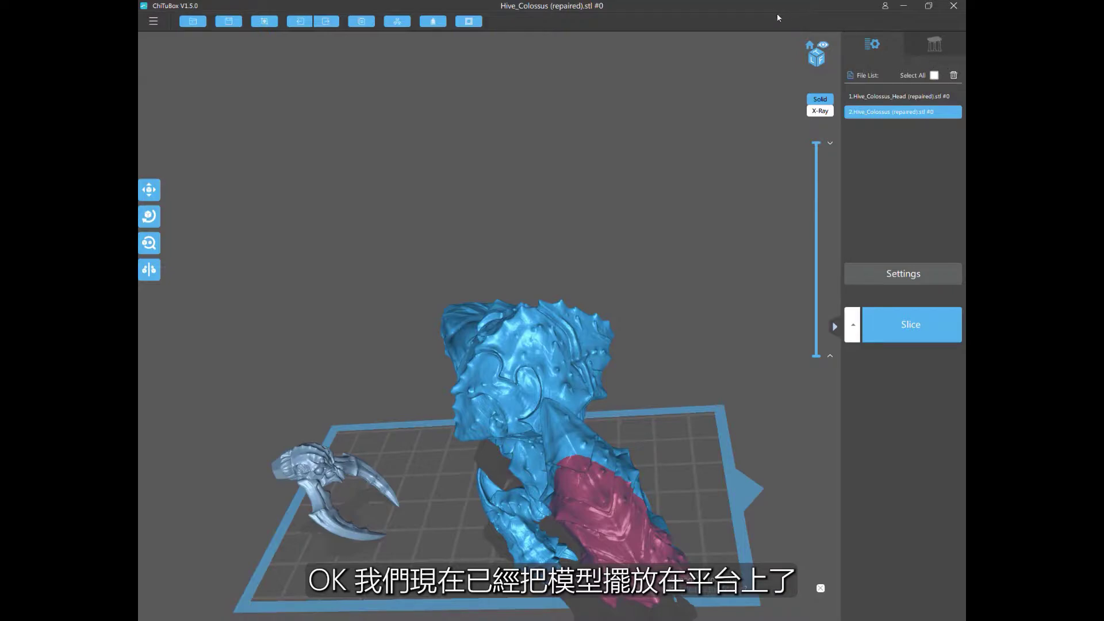
Select the Hive Colossus body and drag it off the build plate to the right.
{"action": "right_click_drag", "start_coordinate": [306, 234], "coordinate": [339, 133]}
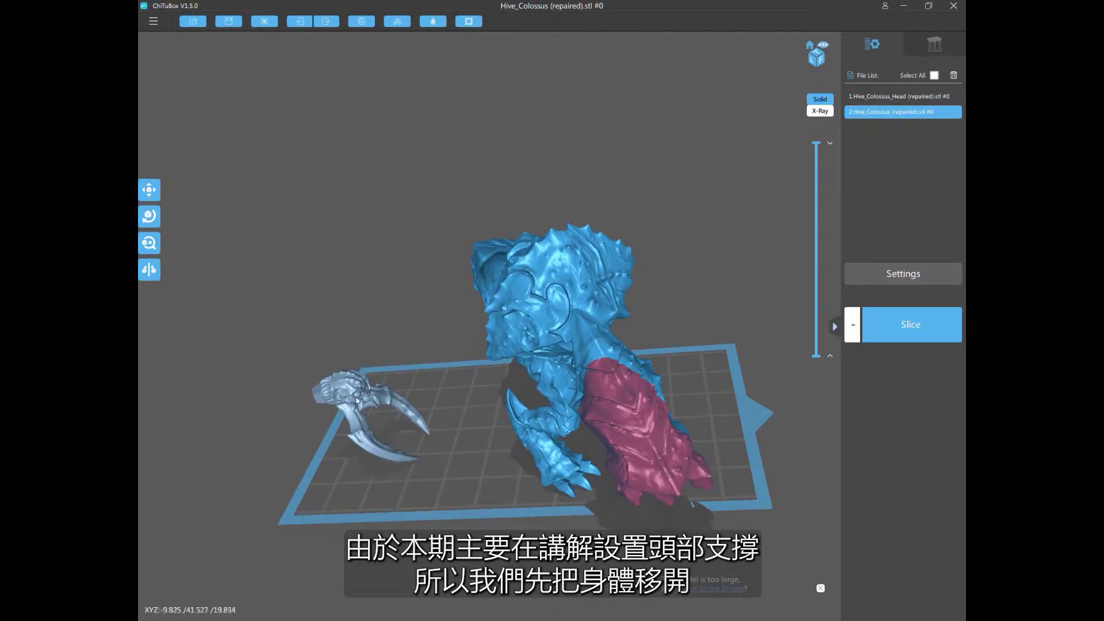
{"action": "left_click", "coordinate": [350, 449]}
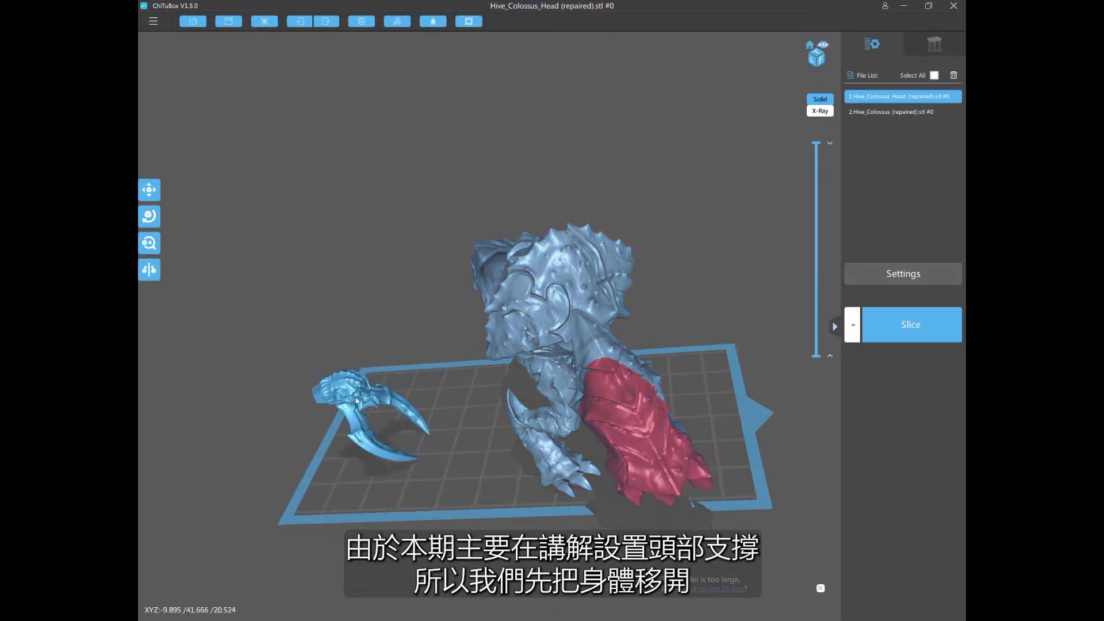
{"action": "left_click", "coordinate": [578, 287]}
{"action": "scroll", "coordinate": [684, 233], "scroll_direction": "down", "scroll_amount": 2}
{"action": "left_click_drag", "start_coordinate": [684, 233], "coordinate": [669, 288]}
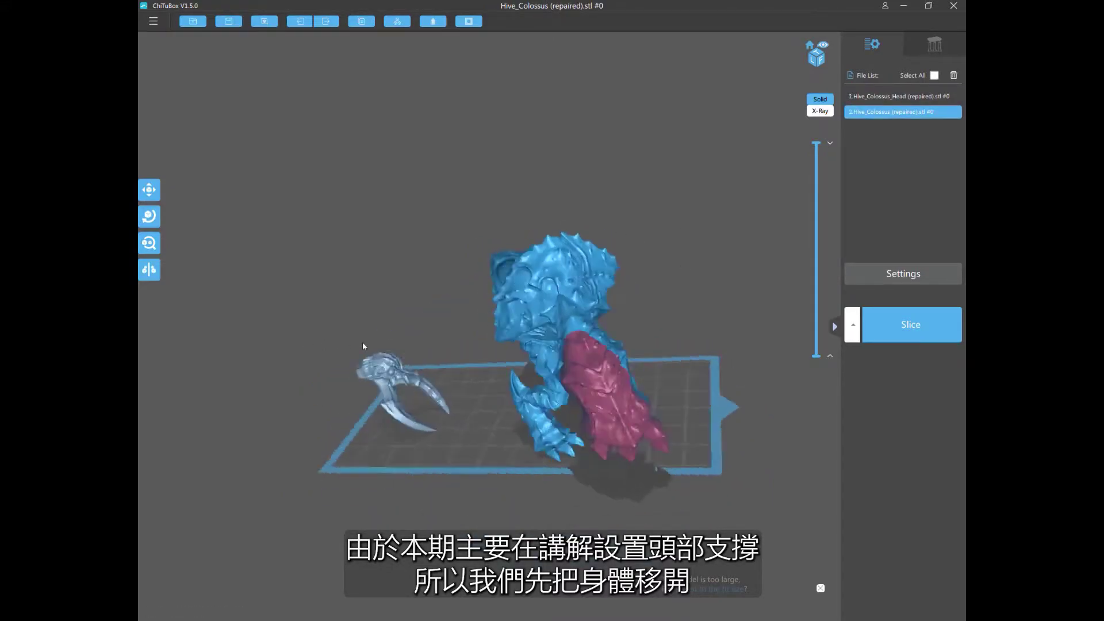
{"action": "mouse_move", "coordinate": [363, 343]}
{"action": "right_mouse_down"}
{"action": "mouse_move", "coordinate": [349, 342]}
{"action": "mouse_move", "coordinate": [360, 329]}
{"action": "right_mouse_up"}
{"action": "scroll", "coordinate": [351, 345], "scroll_direction": "down", "scroll_amount": 2}
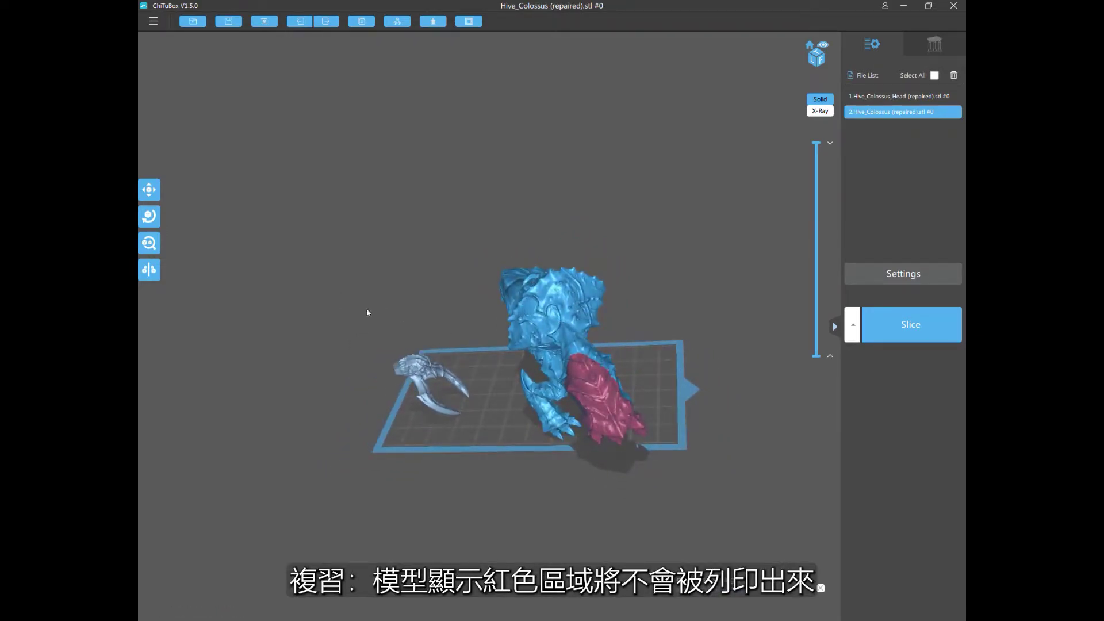
{"action": "left_click_drag", "start_coordinate": [563, 322], "coordinate": [667, 320]}
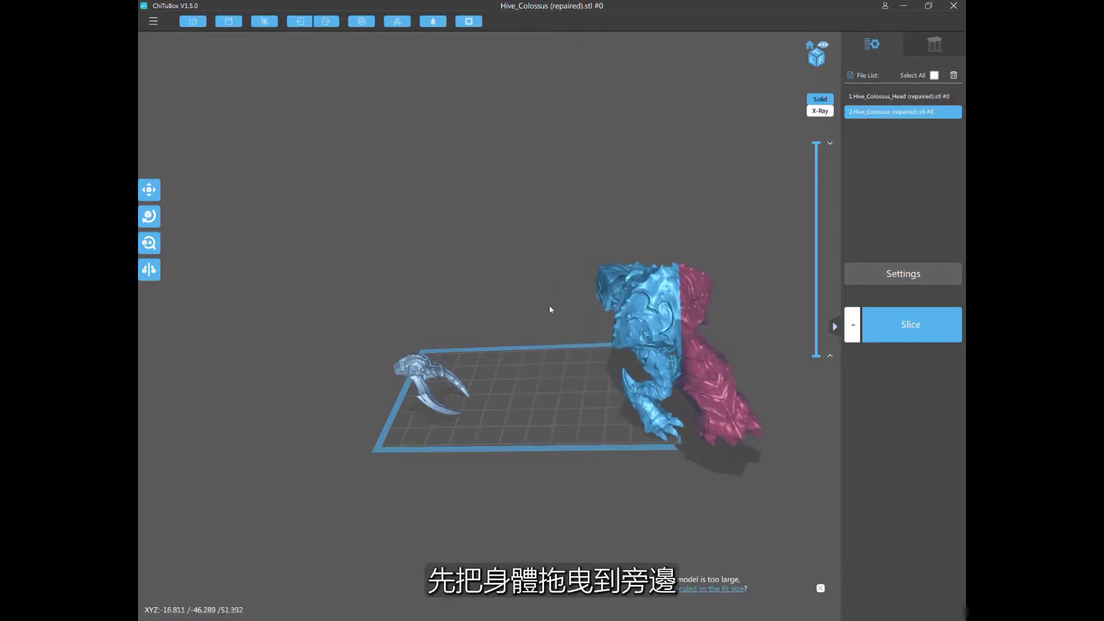
Select the claw head and zoom the view in close on it.
{"action": "left_click", "coordinate": [416, 362]}
{"action": "right_click_drag", "start_coordinate": [336, 323], "coordinate": [349, 315]}
{"action": "scroll", "coordinate": [311, 289], "scroll_direction": "up", "scroll_amount": 2}
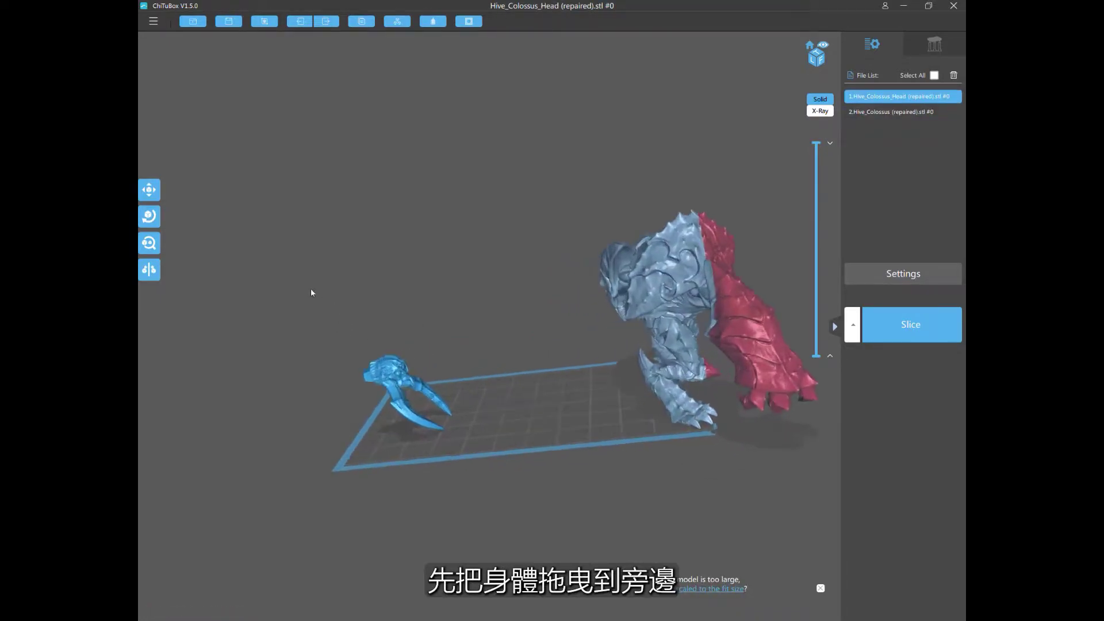
{"action": "scroll", "coordinate": [311, 290], "scroll_direction": "up", "scroll_amount": 2}
{"action": "middle_click_drag", "start_coordinate": [312, 289], "coordinate": [373, 214]}
{"action": "scroll", "coordinate": [426, 227], "scroll_direction": "up", "scroll_amount": 3}
{"action": "right_click_drag", "start_coordinate": [373, 214], "coordinate": [362, 214]}
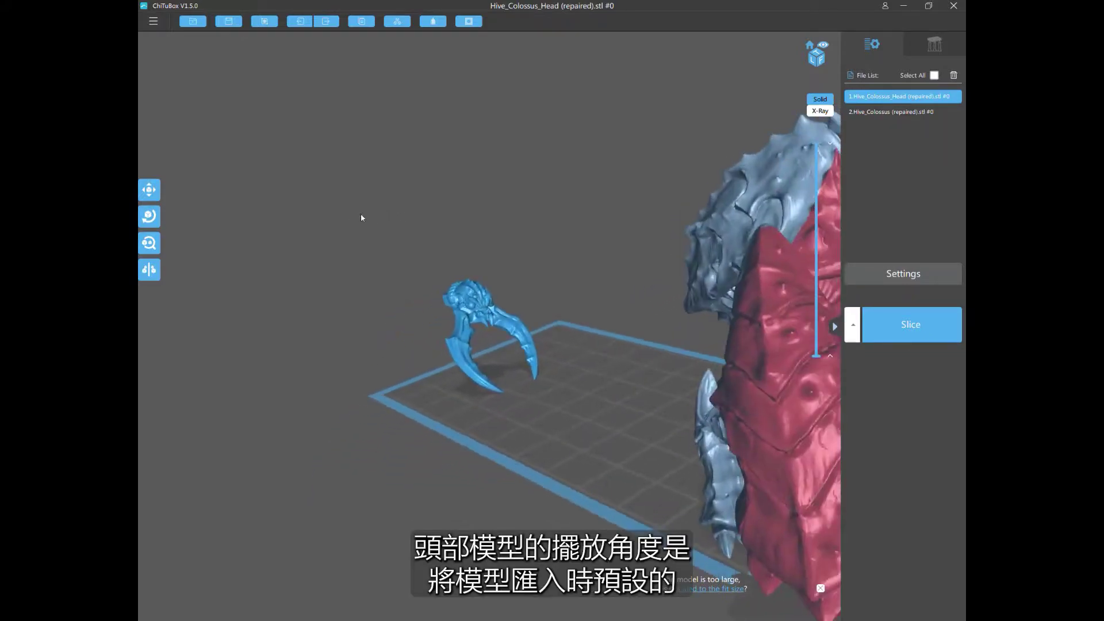
{"action": "scroll", "coordinate": [362, 222], "scroll_direction": "up", "scroll_amount": 3}
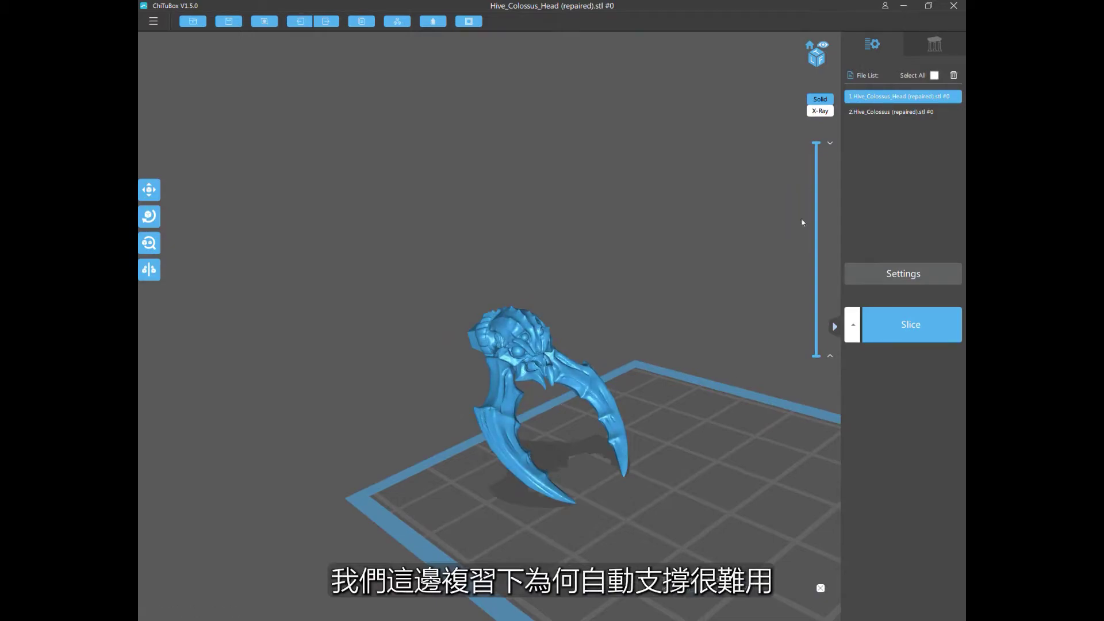
{"action": "left_click", "coordinate": [937, 50]}
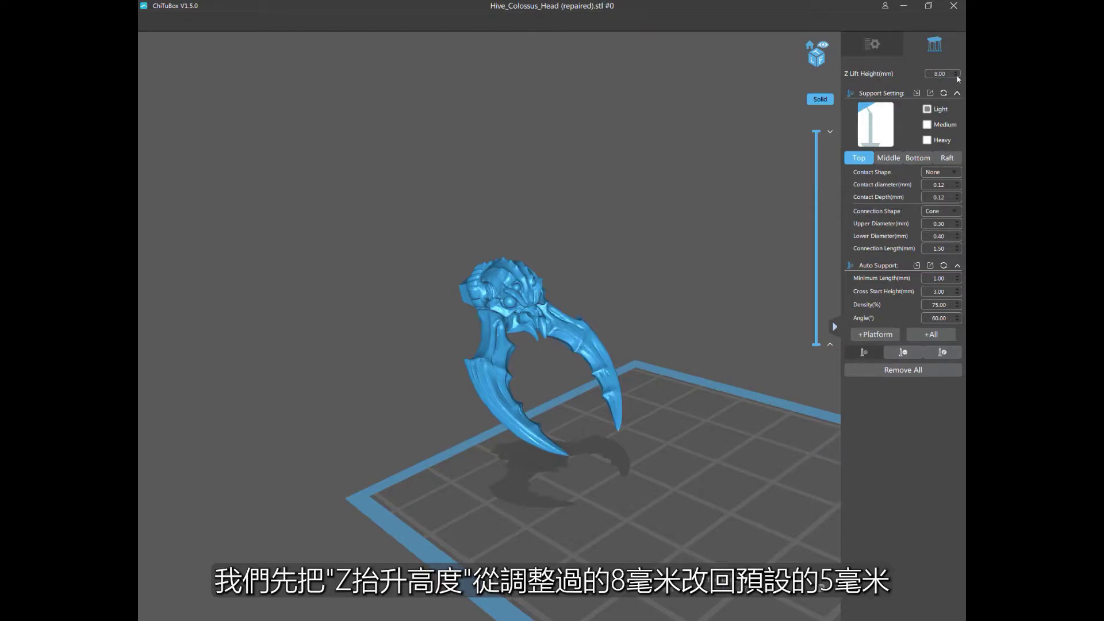
Lower Z Lift Height to 5.00 mm, leaving support density at 75.00.
{"action": "left_click", "coordinate": [958, 77]}
{"action": "left_click", "coordinate": [957, 77]}
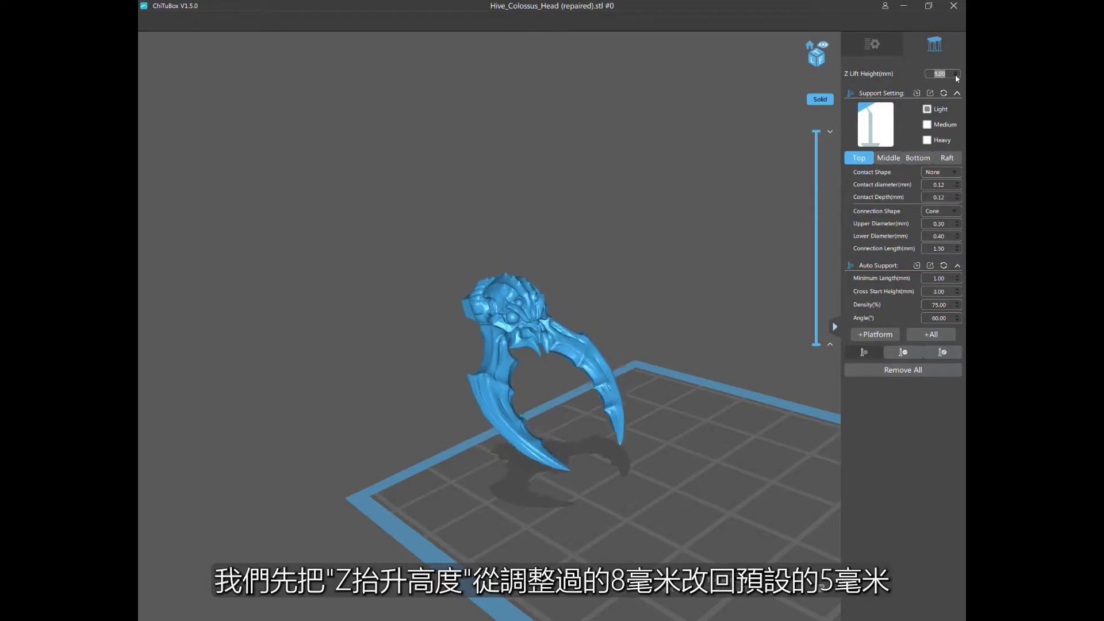
{"action": "left_click", "coordinate": [957, 77]}
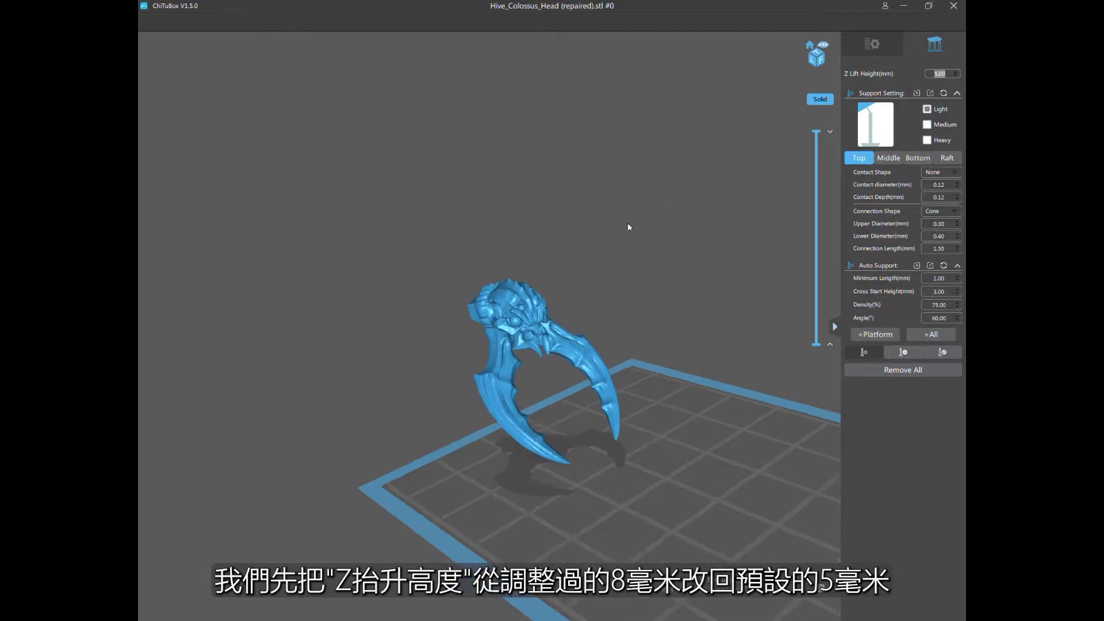
{"action": "double_click", "coordinate": [949, 306]}
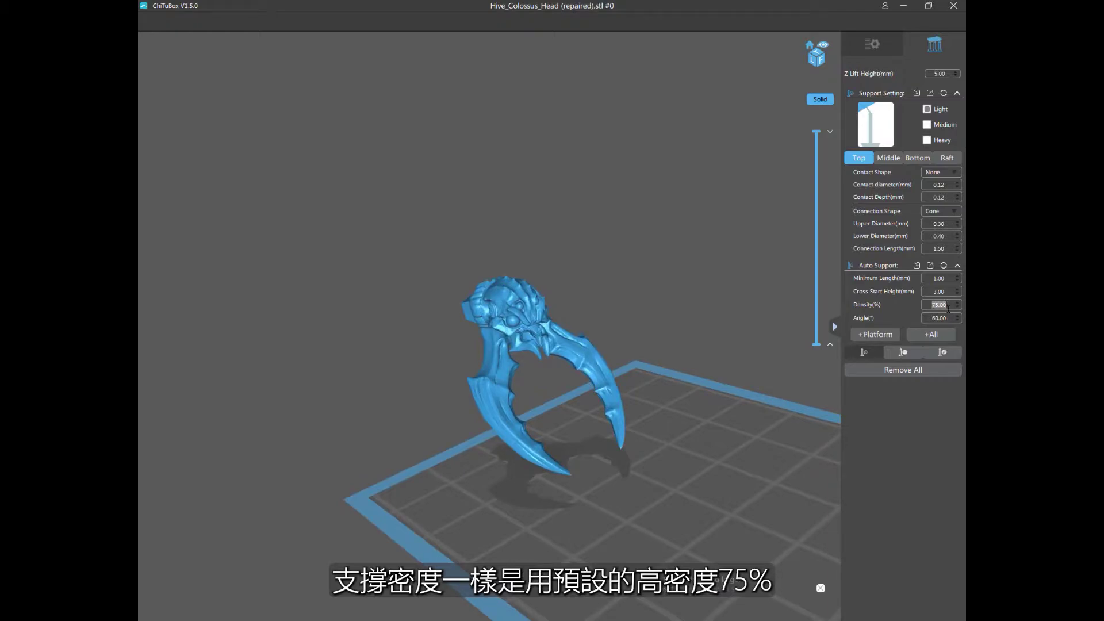
Apply the Heavy preset and generate platform supports under the claw head.
{"action": "left_click", "coordinate": [927, 140]}
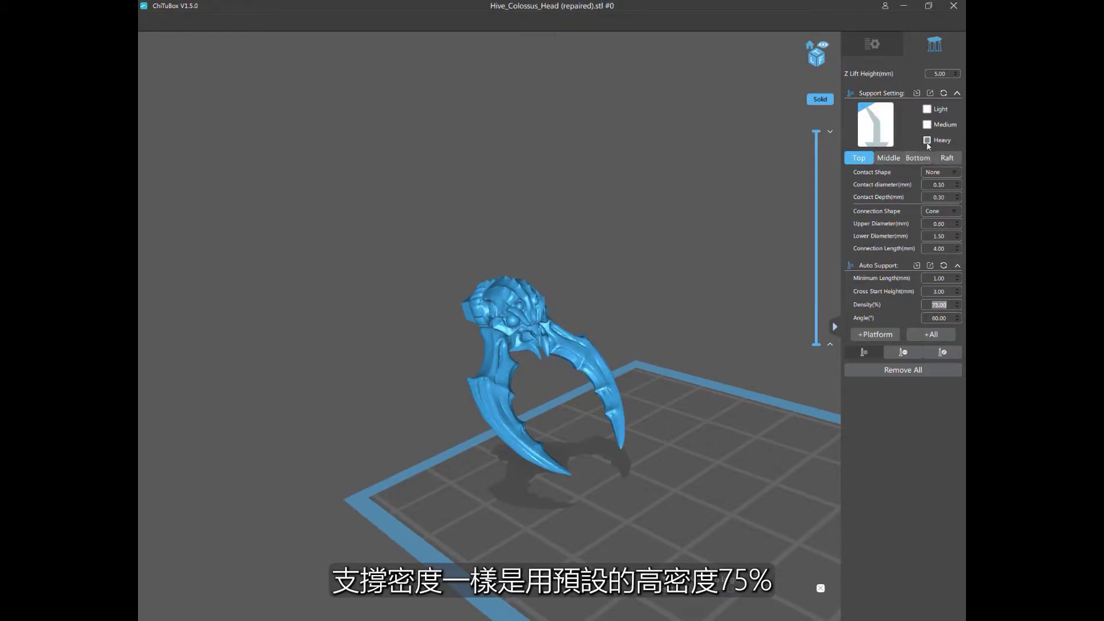
{"action": "left_click", "coordinate": [866, 335]}
{"action": "left_click_drag", "start_coordinate": [668, 295], "coordinate": [615, 264]}
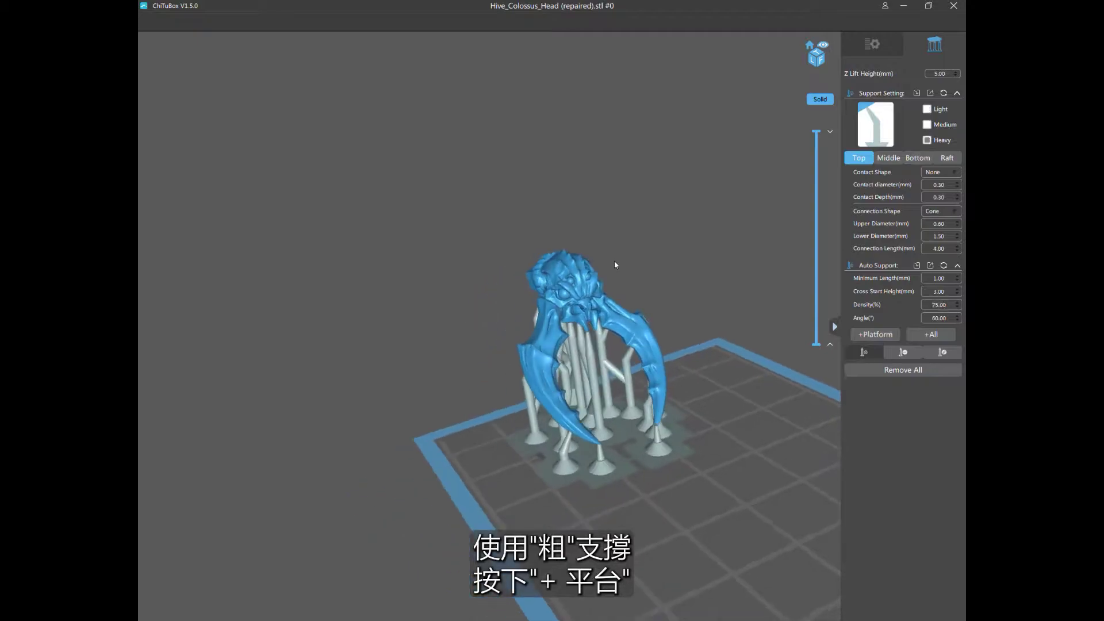
{"action": "right_click_drag", "start_coordinate": [615, 265], "coordinate": [613, 260]}
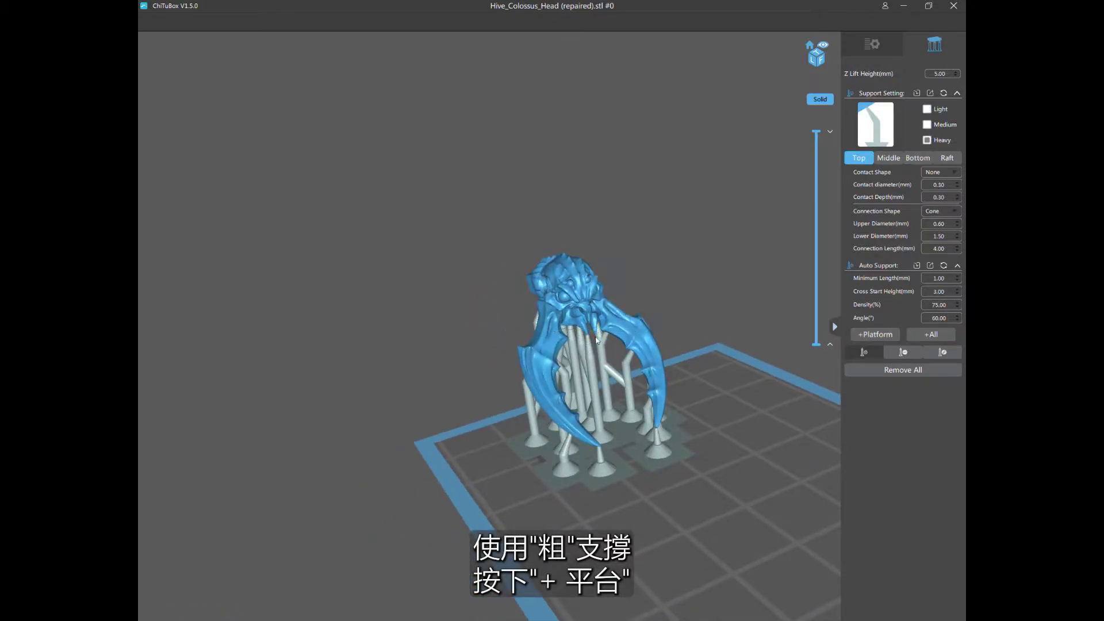
Remove all generated supports and turn the view to expose the head's red underside.
{"action": "left_click", "coordinate": [882, 374]}
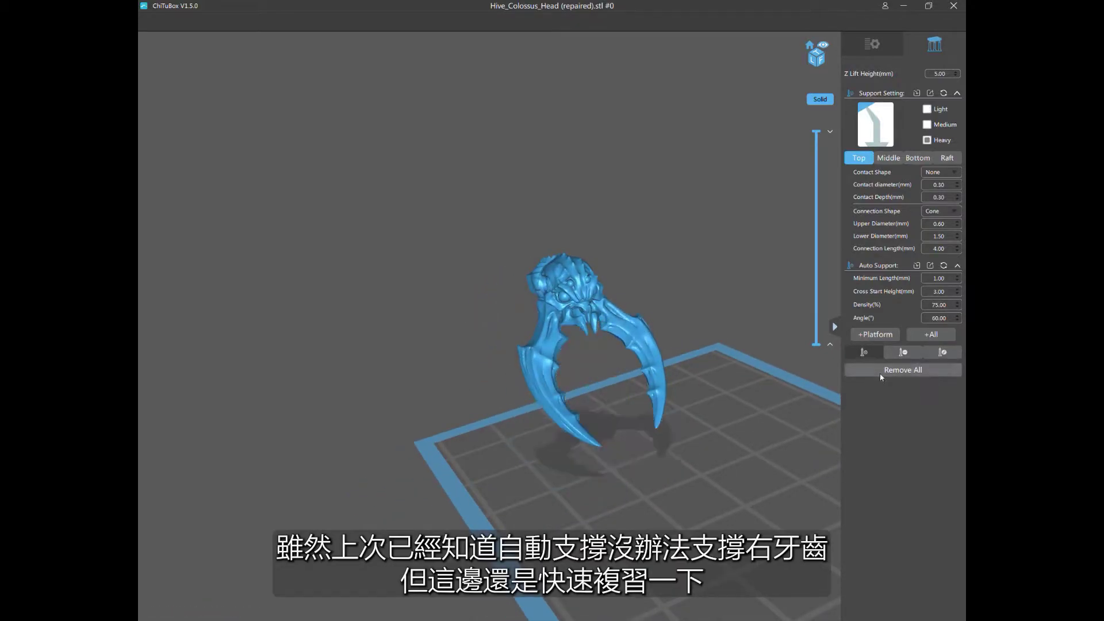
{"action": "right_click_drag", "start_coordinate": [580, 292], "coordinate": [603, 278]}
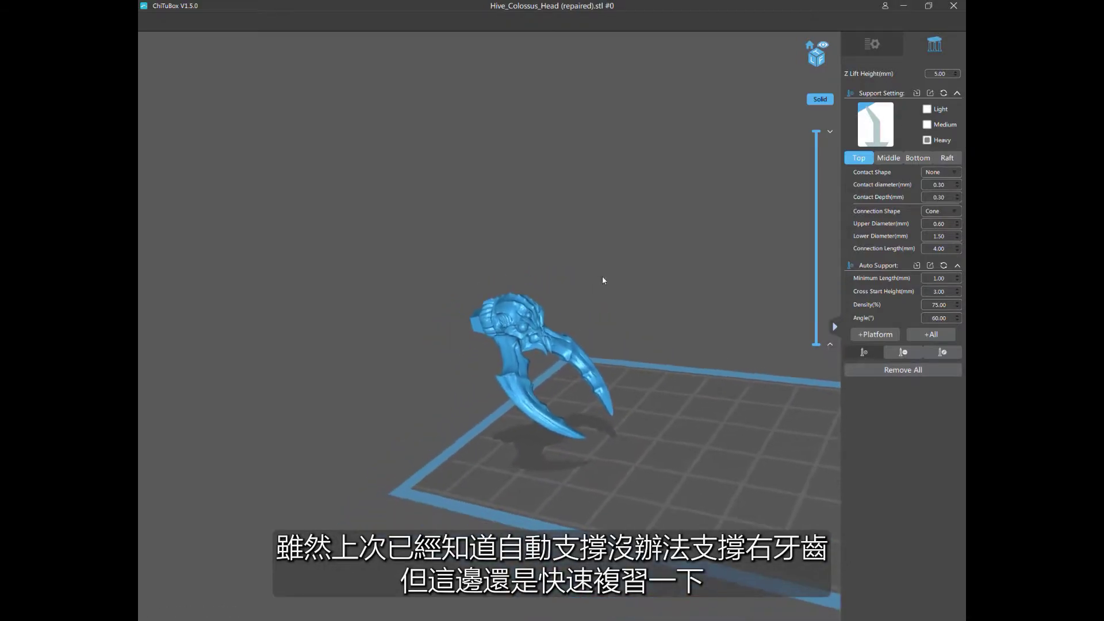
{"action": "scroll", "coordinate": [599, 278], "scroll_direction": "up", "scroll_amount": 6}
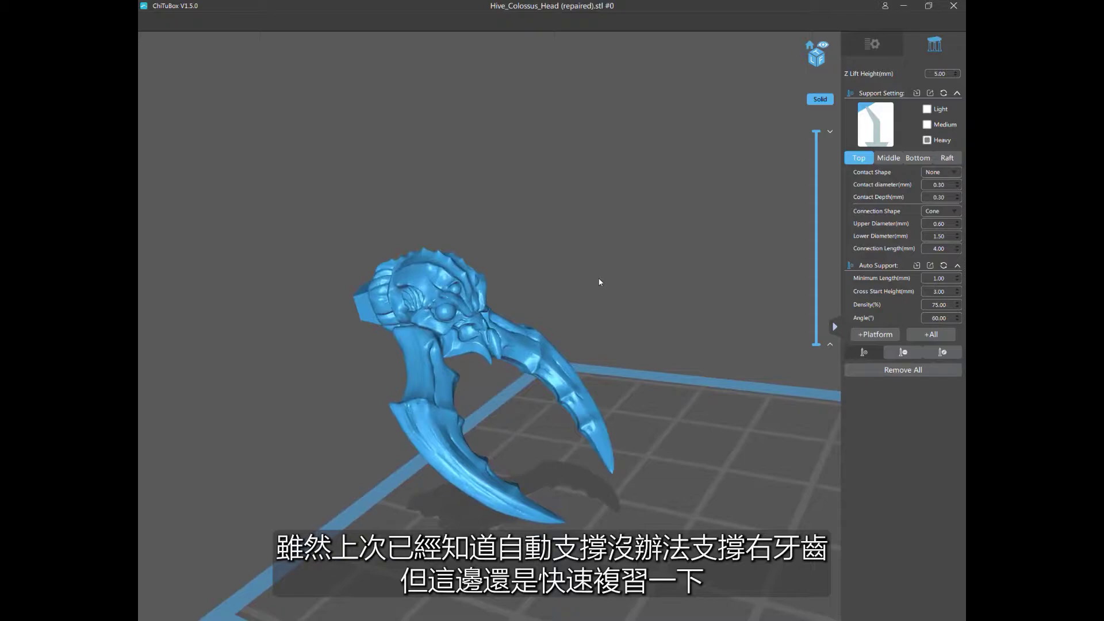
{"action": "middle_click_drag", "start_coordinate": [599, 279], "coordinate": [656, 175]}
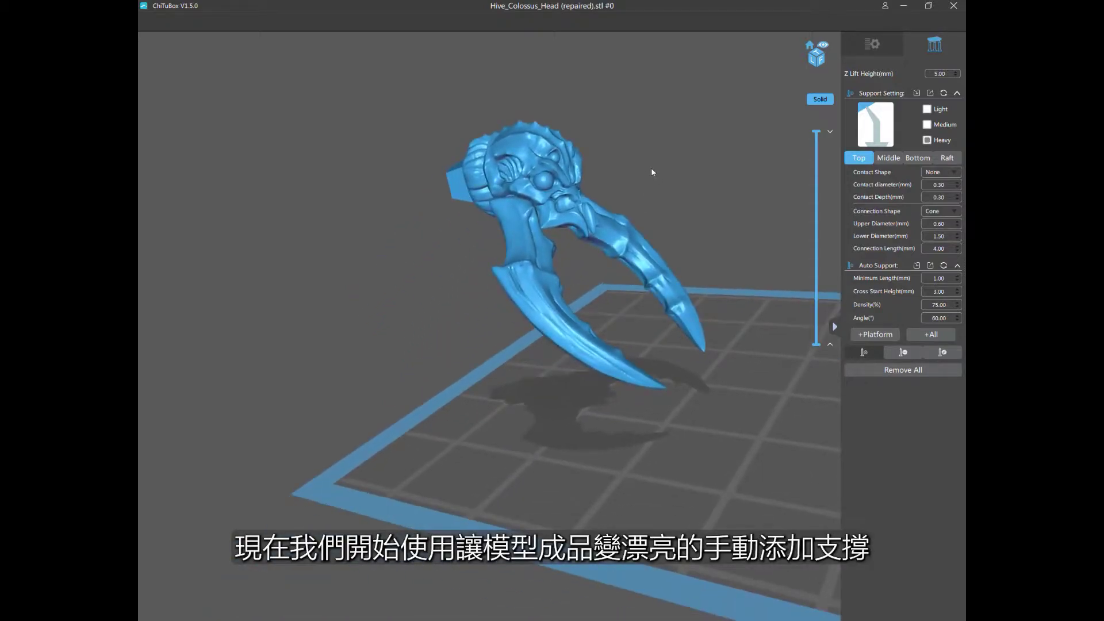
{"action": "right_click_drag", "start_coordinate": [672, 199], "coordinate": [659, 108]}
{"action": "middle_click_drag", "start_coordinate": [524, 227], "coordinate": [529, 172]}
{"action": "left_click_drag", "start_coordinate": [529, 170], "coordinate": [451, 83]}
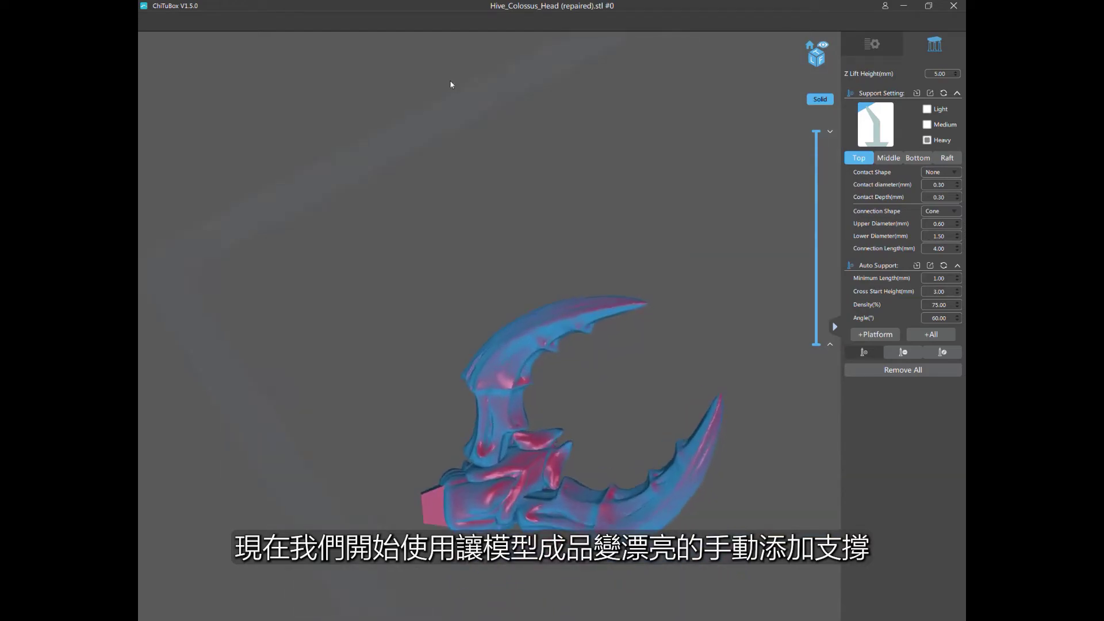
Place heavy supports at the upper and lower claw tips and two on the head's body.
{"action": "left_click", "coordinate": [648, 307]}
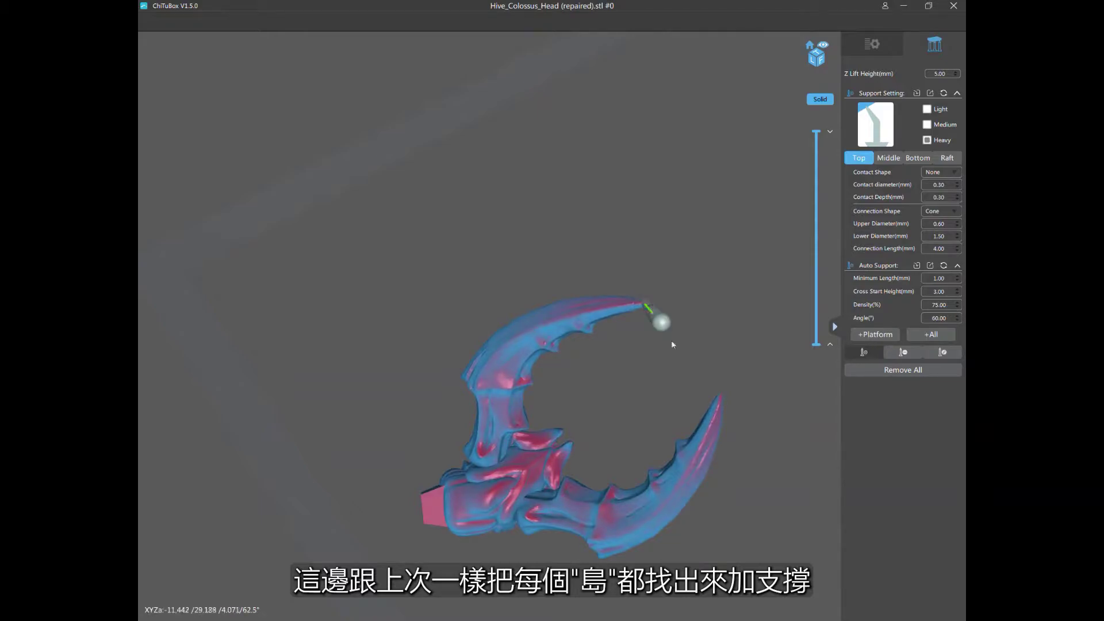
{"action": "left_click", "coordinate": [722, 395]}
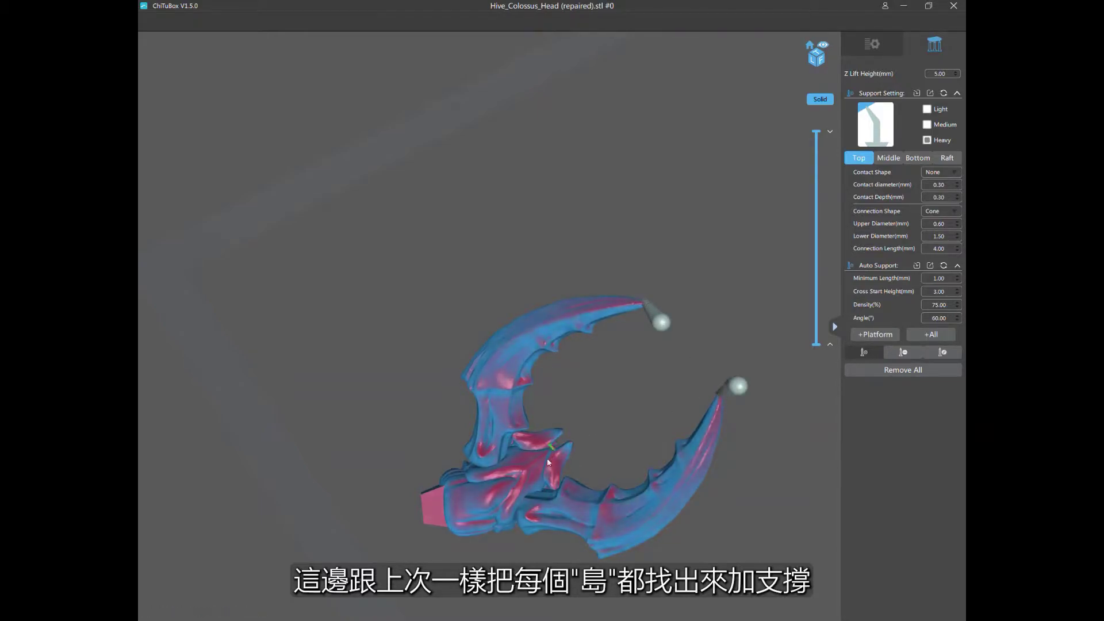
{"action": "left_click", "coordinate": [530, 469]}
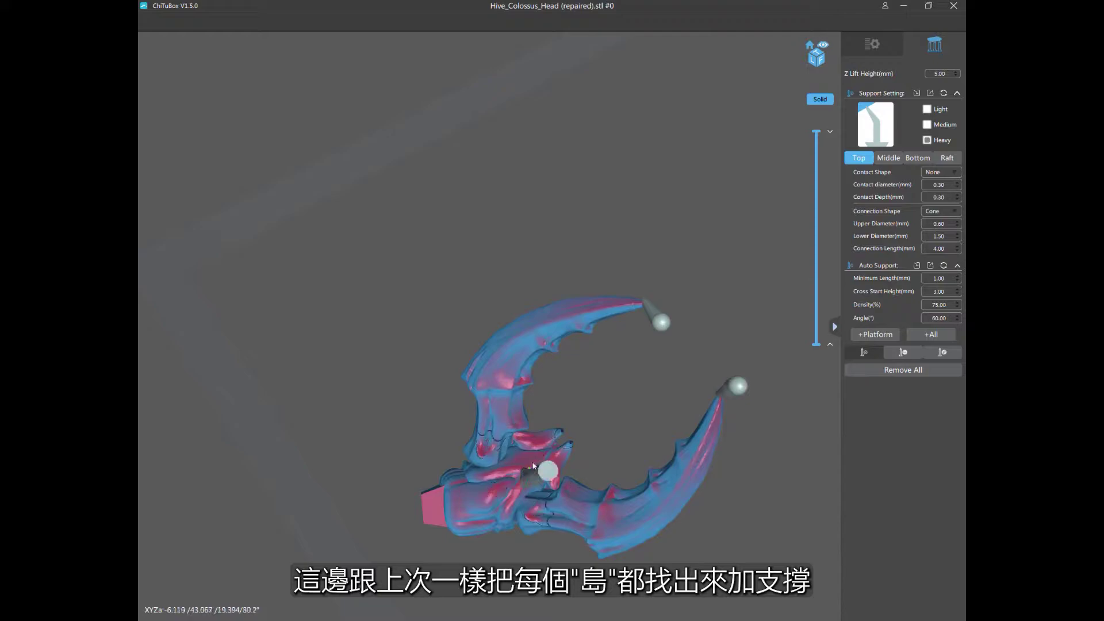
{"action": "left_click", "coordinate": [563, 436]}
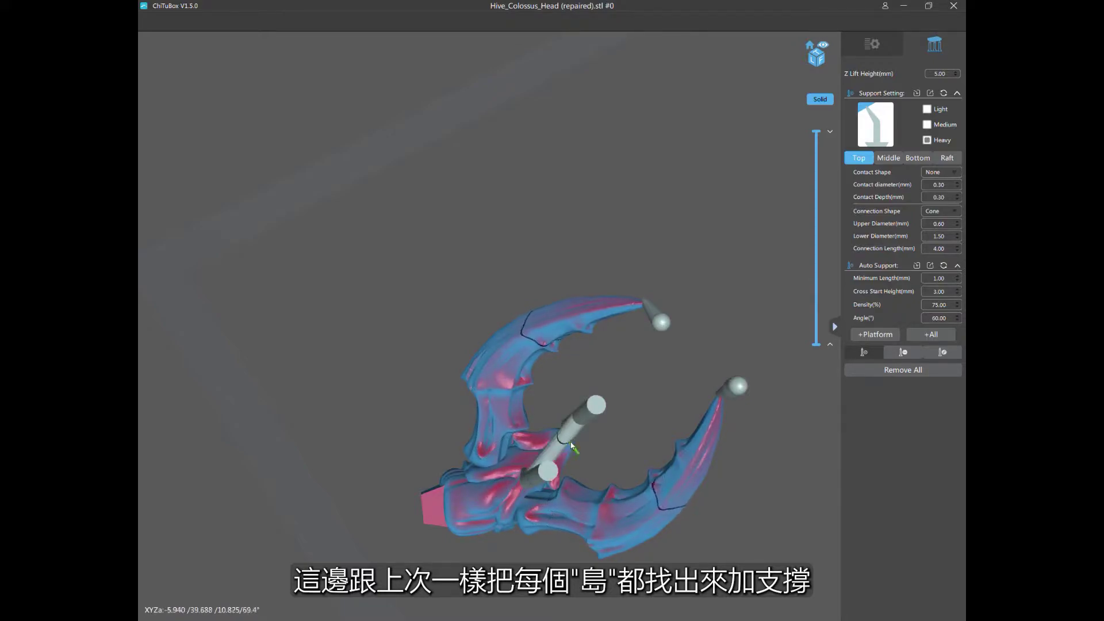
Add more heavy supports at the lower left and on the upper-left claw.
{"action": "right_click_drag", "start_coordinate": [603, 416], "coordinate": [571, 423]}
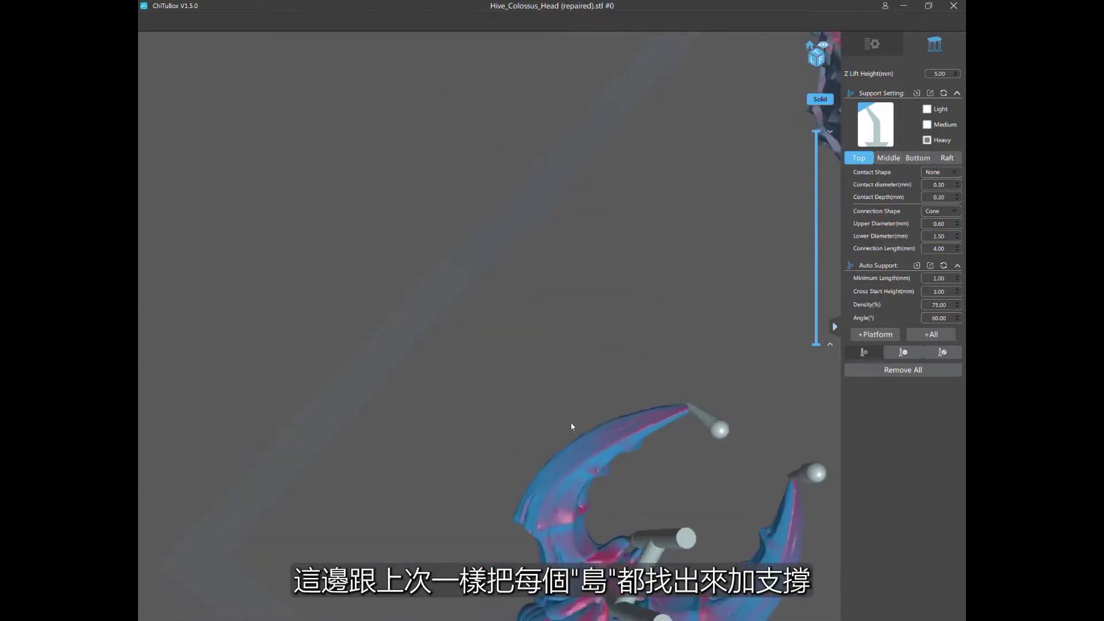
{"action": "middle_click_drag", "start_coordinate": [570, 423], "coordinate": [264, 249]}
{"action": "mouse_move", "coordinate": [264, 251]}
{"action": "right_mouse_down"}
{"action": "mouse_move", "coordinate": [188, 352]}
{"action": "mouse_move", "coordinate": [457, 426]}
{"action": "right_mouse_up"}
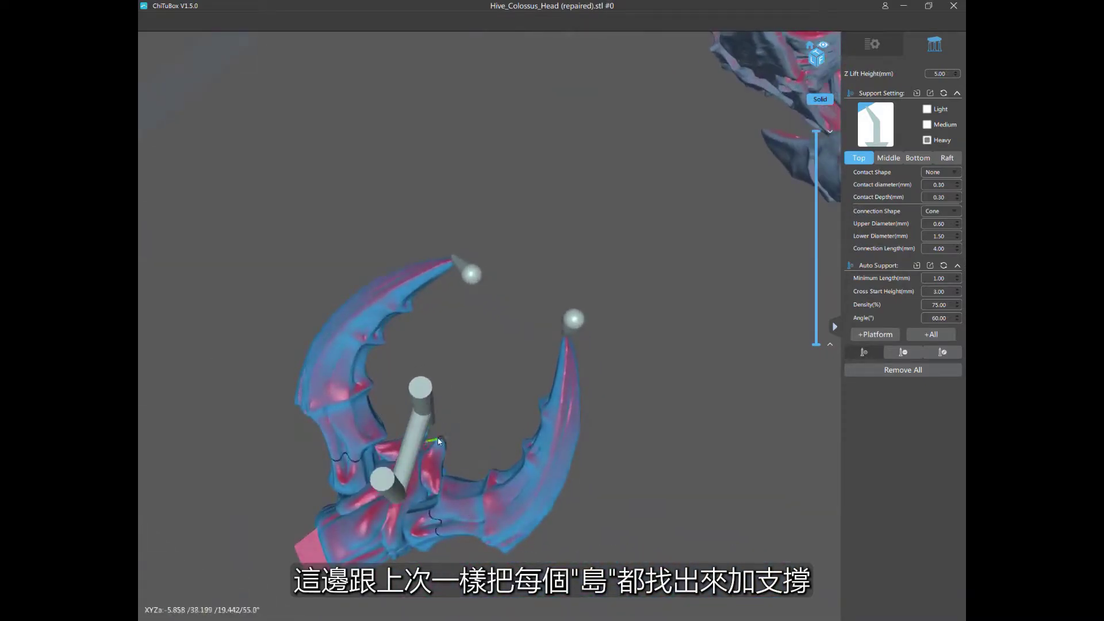
{"action": "left_click", "coordinate": [442, 441]}
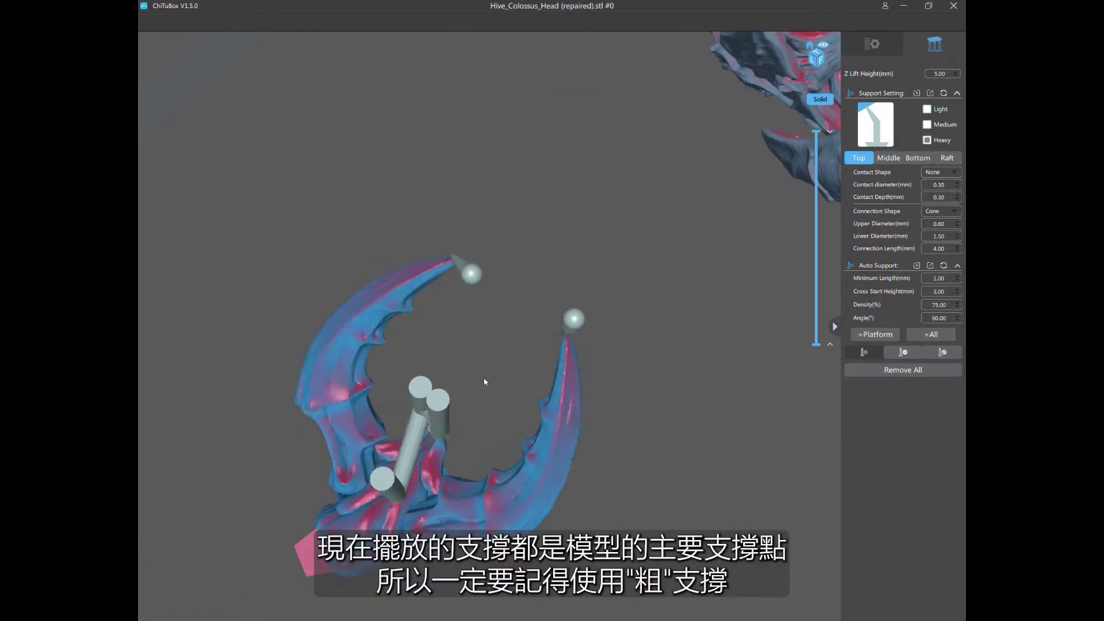
{"action": "right_click_drag", "start_coordinate": [484, 377], "coordinate": [544, 291]}
{"action": "left_click", "coordinate": [394, 474]}
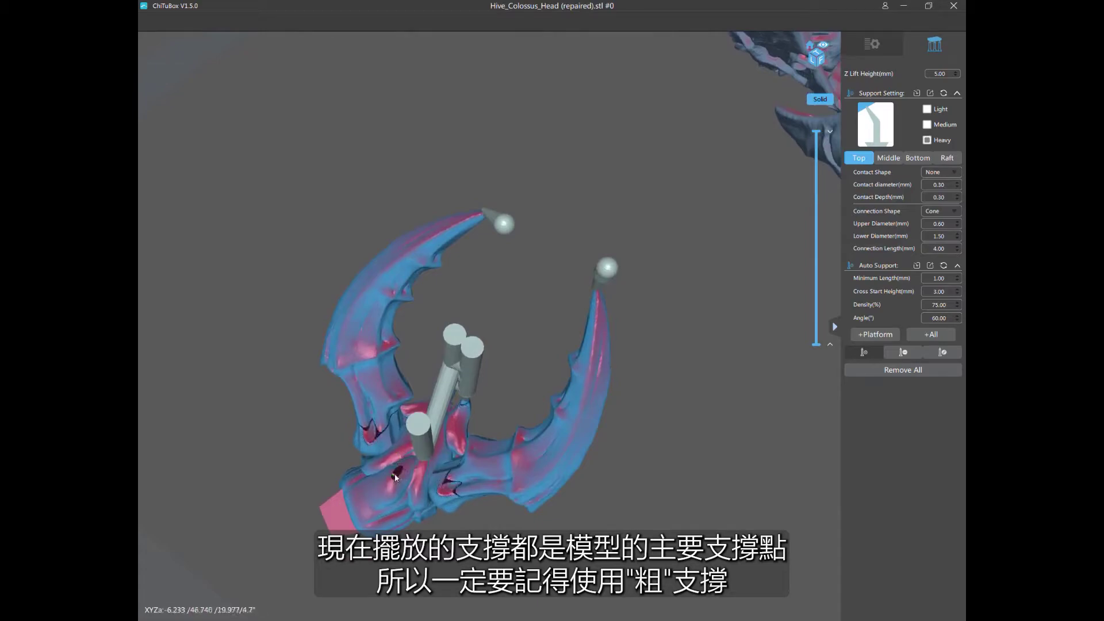
{"action": "right_click_drag", "start_coordinate": [296, 454], "coordinate": [309, 446]}
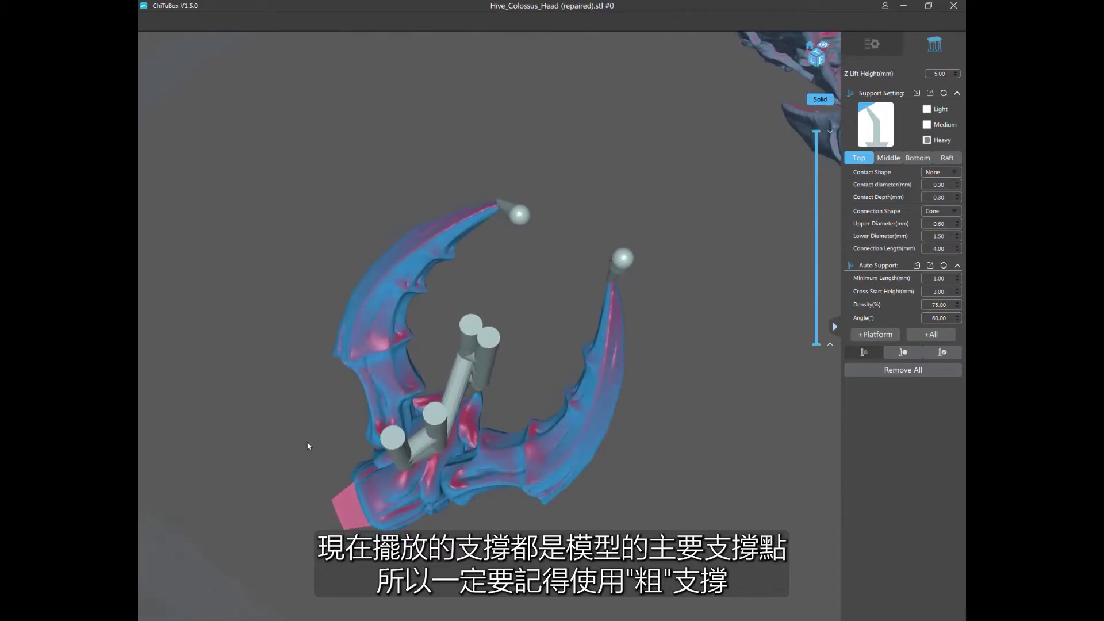
{"action": "left_click", "coordinate": [387, 345]}
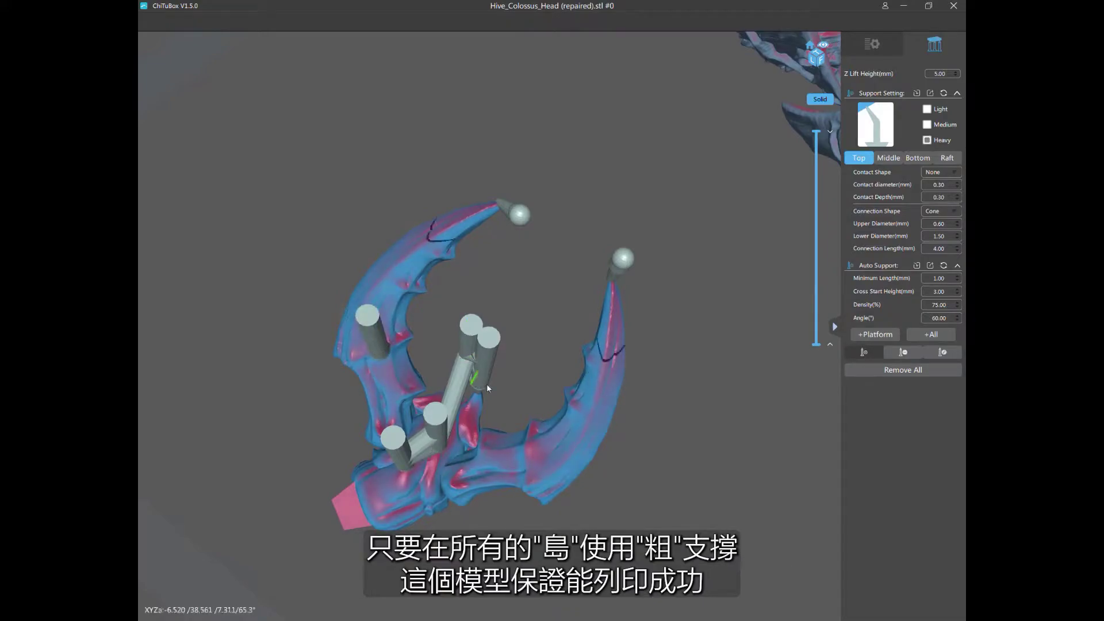
{"action": "left_click", "coordinate": [526, 447]}
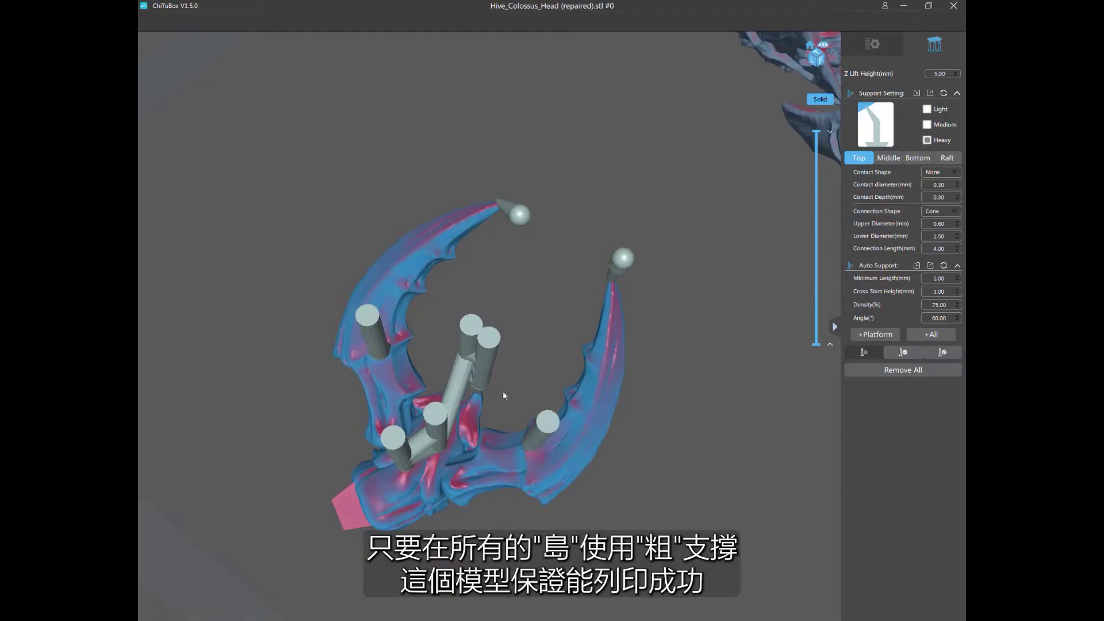
{"action": "left_click", "coordinate": [927, 110]}
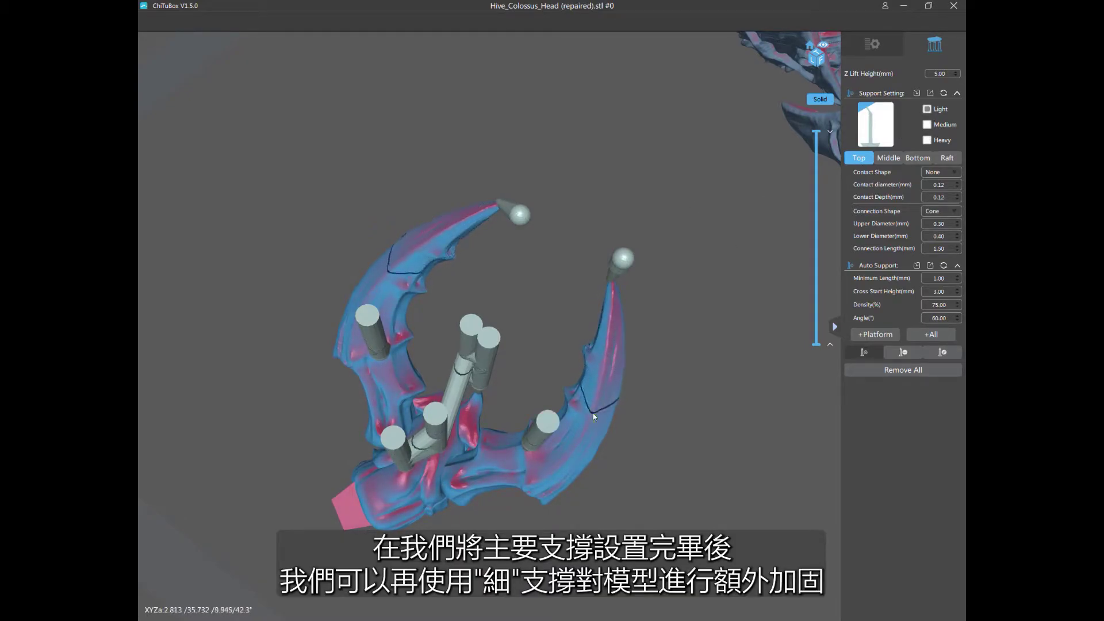
Add five thin Light supports down the right claw tip, with 0.12 mm contact diameter.
{"action": "left_click", "coordinate": [612, 294]}
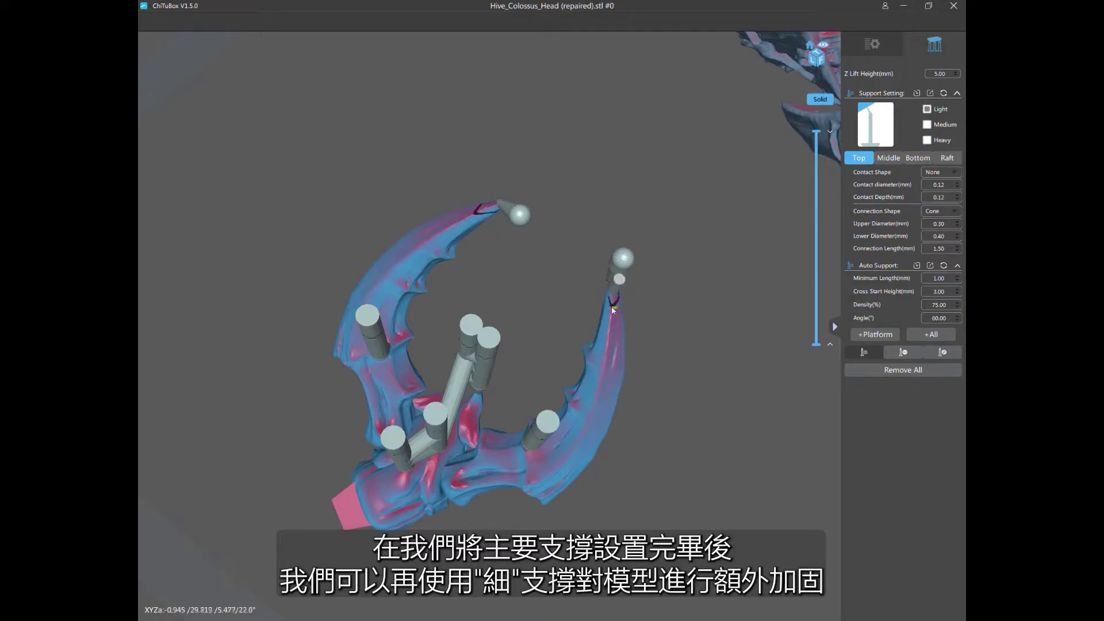
{"action": "left_click", "coordinate": [613, 311]}
{"action": "left_click", "coordinate": [610, 328]}
{"action": "left_click", "coordinate": [608, 337]}
{"action": "left_click", "coordinate": [606, 347]}
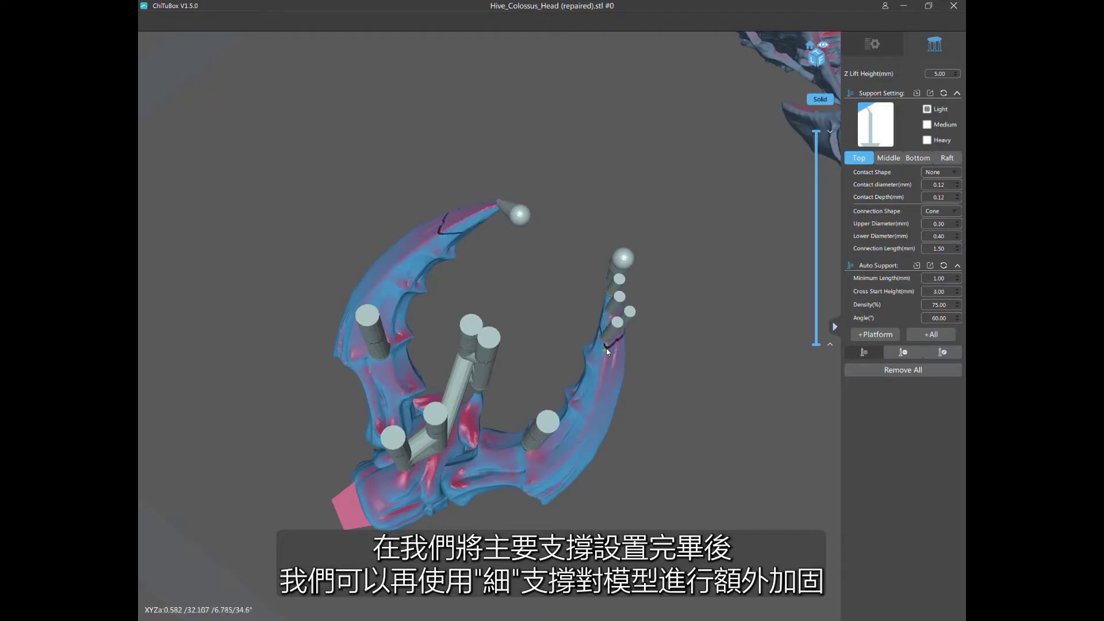
{"action": "left_click_drag", "start_coordinate": [622, 215], "coordinate": [584, 228]}
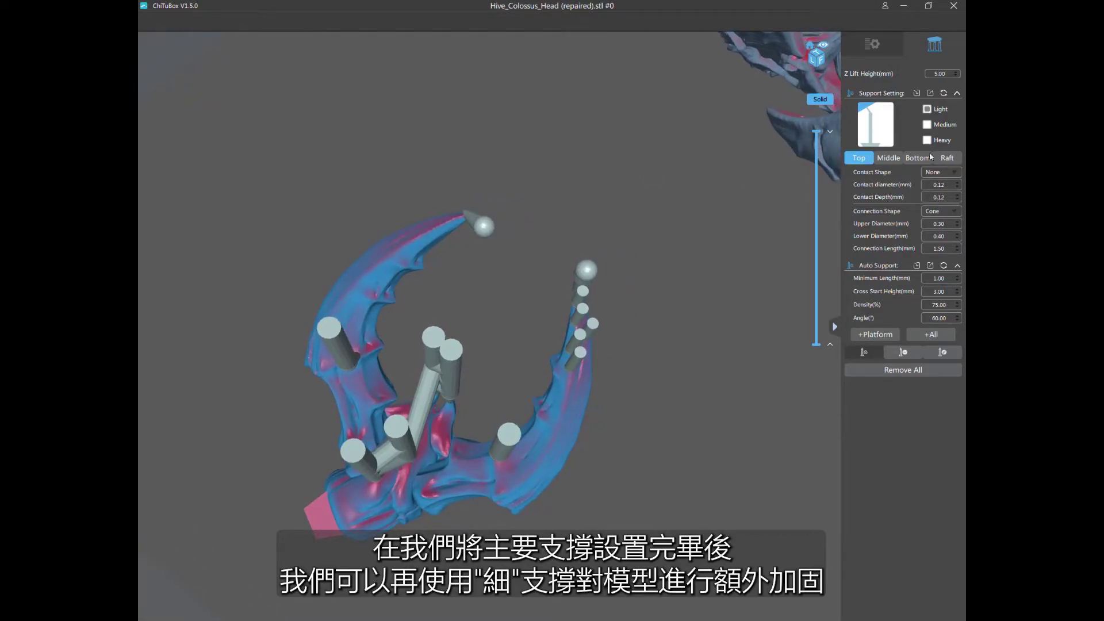
{"action": "double_click", "coordinate": [952, 189]}
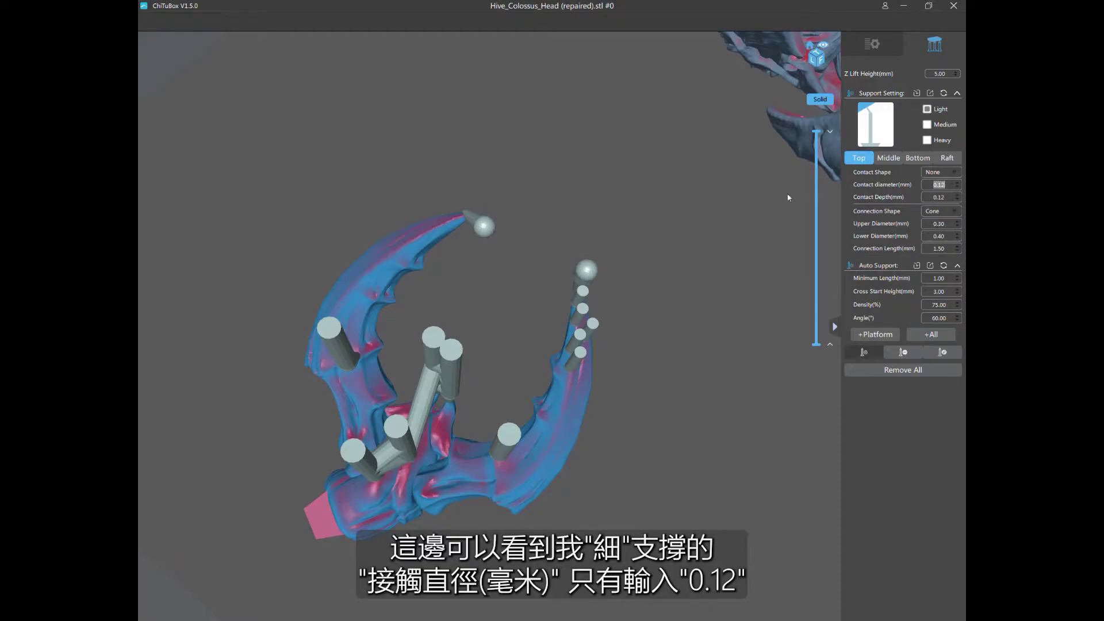
{"action": "scroll", "coordinate": [738, 209], "scroll_direction": "down", "scroll_amount": 4}
{"action": "right_click_drag", "start_coordinate": [702, 196], "coordinate": [682, 264]}
{"action": "scroll", "coordinate": [610, 119], "scroll_direction": "up", "scroll_amount": 3}
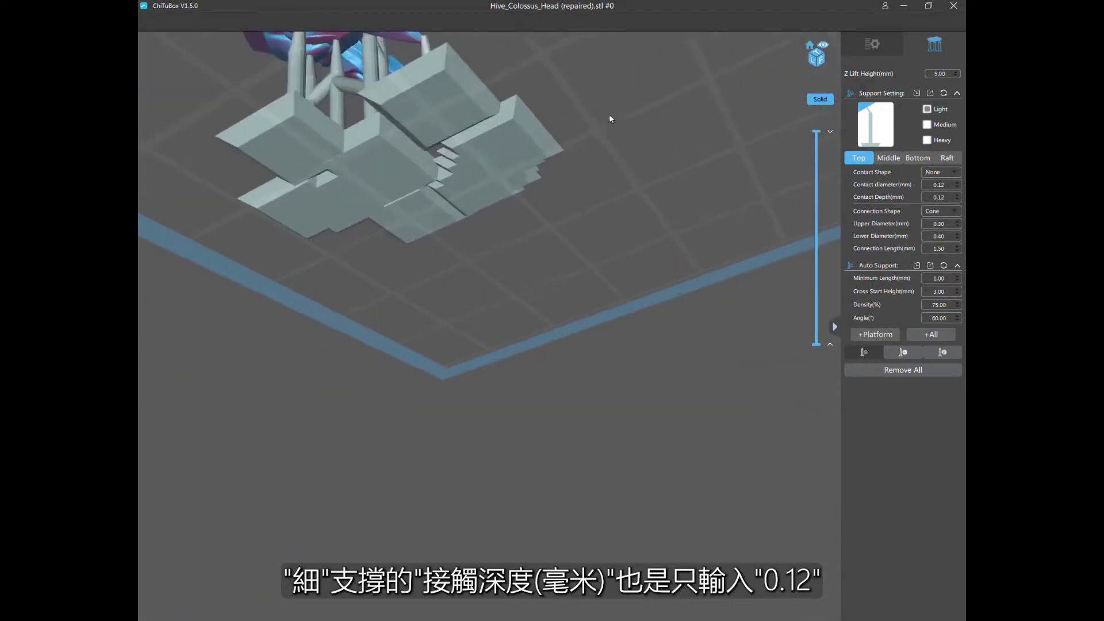
{"action": "left_click_drag", "start_coordinate": [611, 119], "coordinate": [615, 198]}
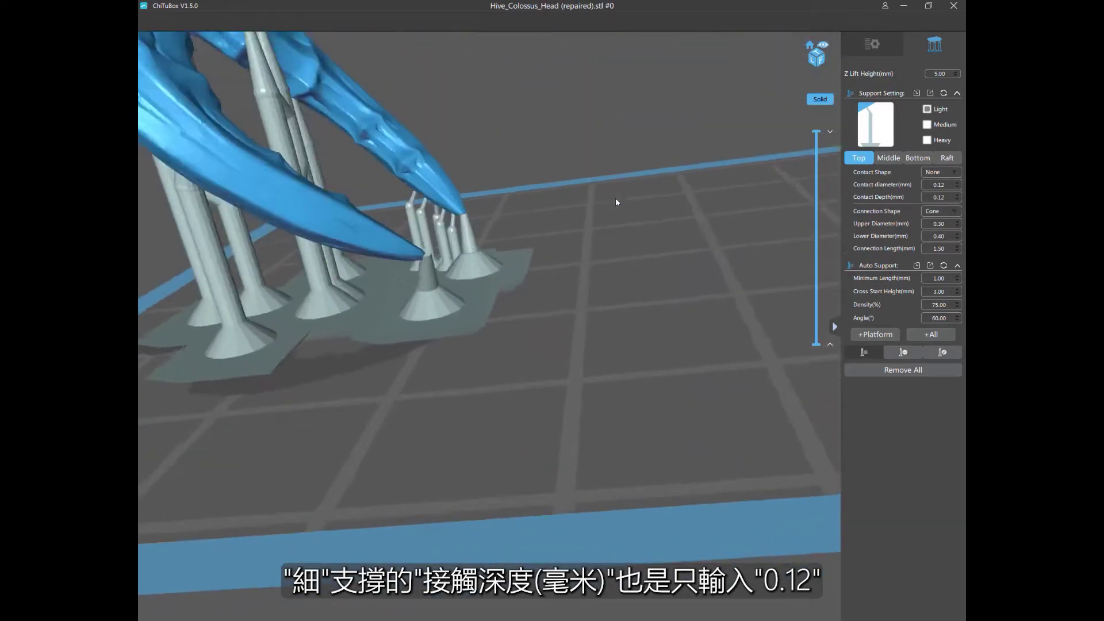
{"action": "right_click_drag", "start_coordinate": [616, 203], "coordinate": [720, 91]}
{"action": "scroll", "coordinate": [680, 174], "scroll_direction": "up", "scroll_amount": 5}
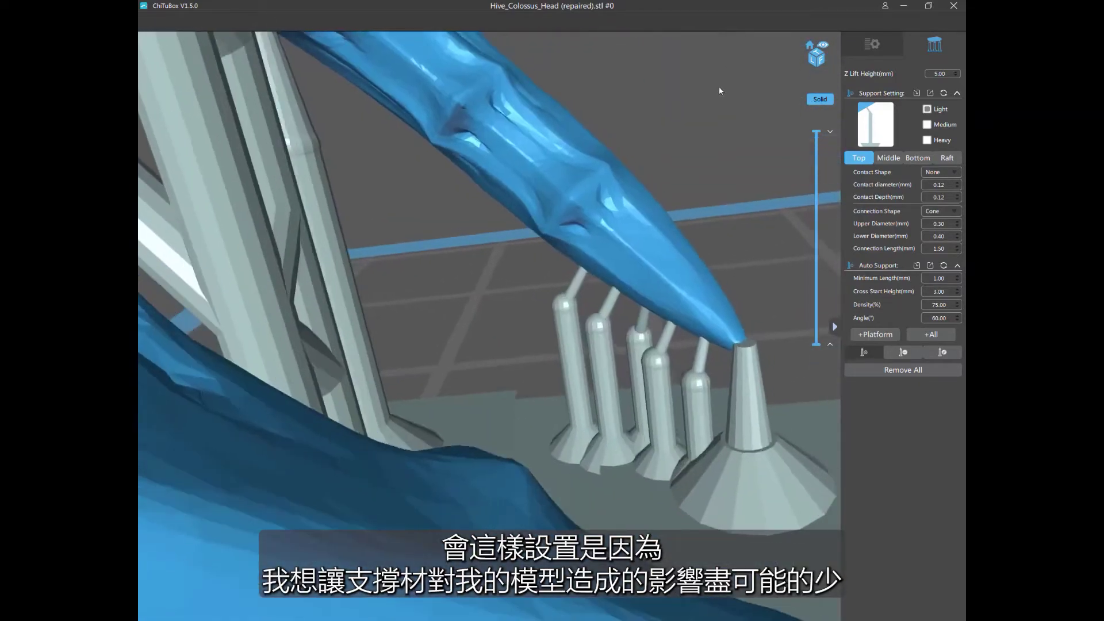
{"action": "scroll", "coordinate": [719, 91], "scroll_direction": "up", "scroll_amount": 2}
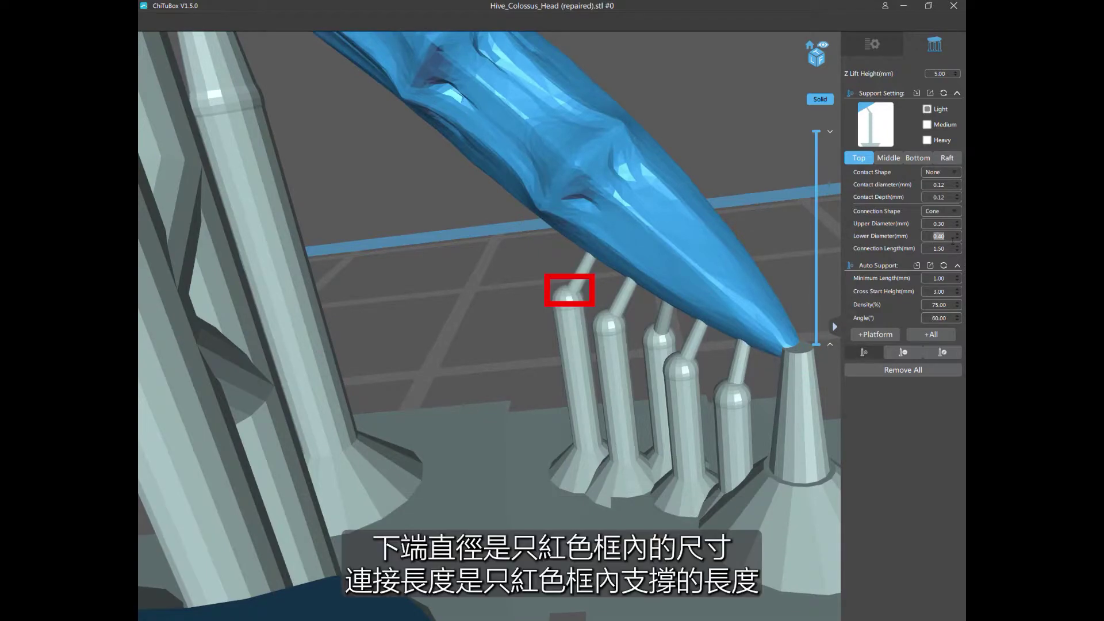
{"action": "left_click", "coordinate": [943, 211]}
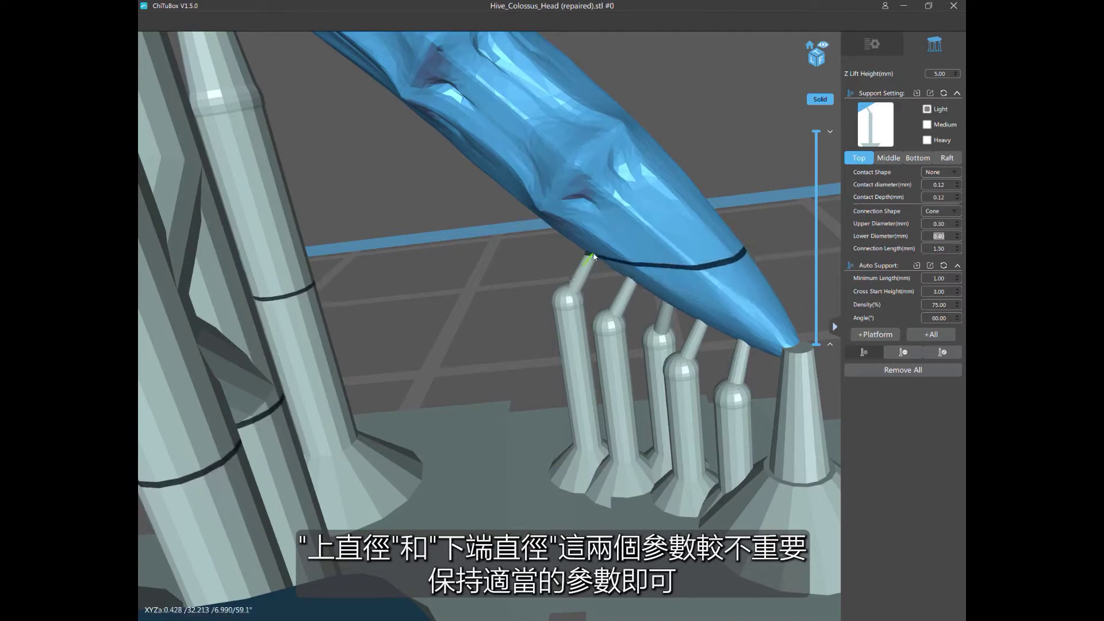
{"action": "left_click", "coordinate": [889, 158]}
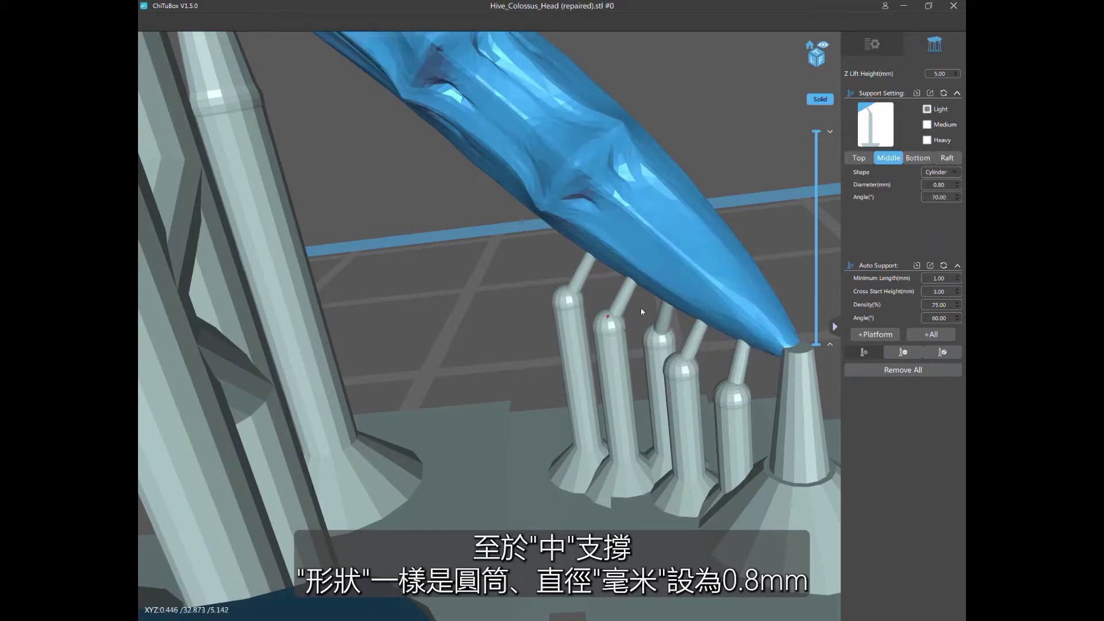
{"action": "left_click", "coordinate": [924, 163]}
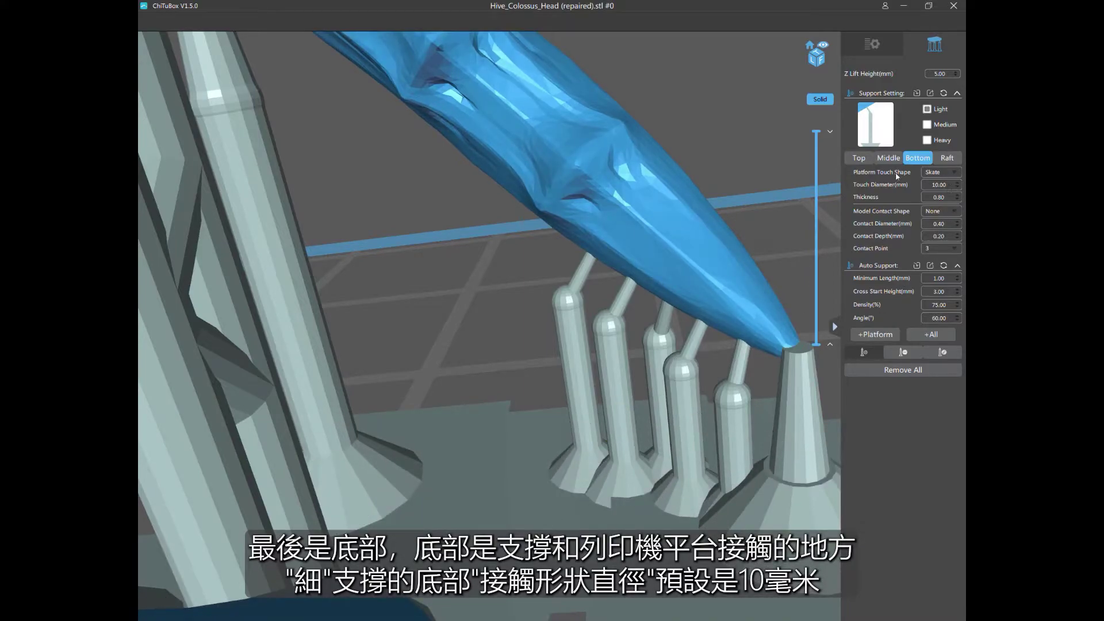
{"action": "left_click", "coordinate": [860, 158]}
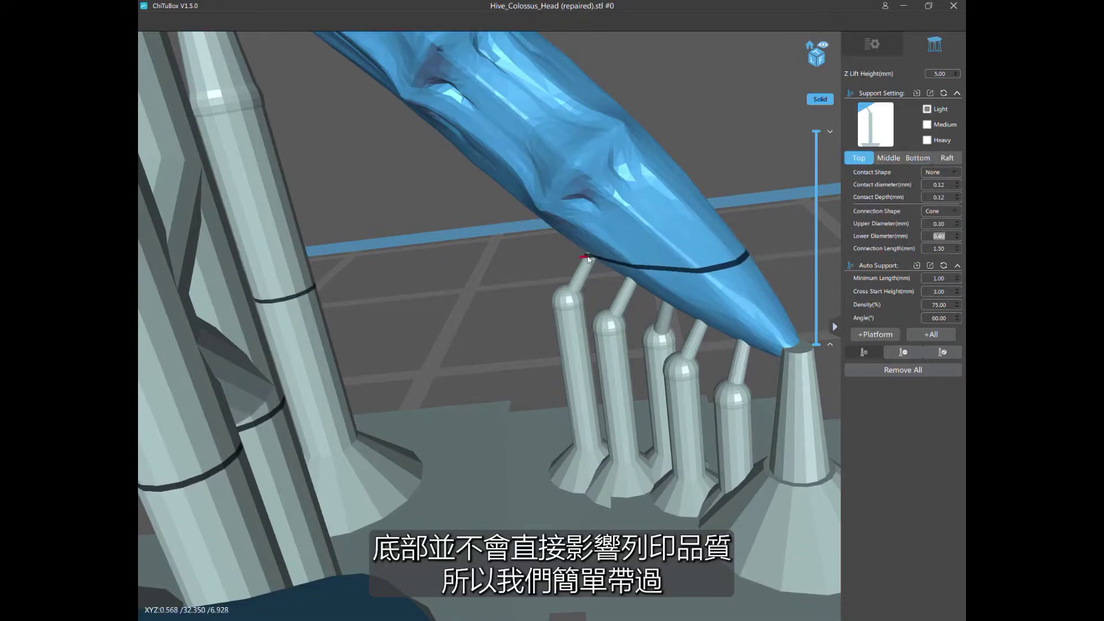
{"action": "scroll", "coordinate": [596, 264], "scroll_direction": "down", "scroll_amount": 5}
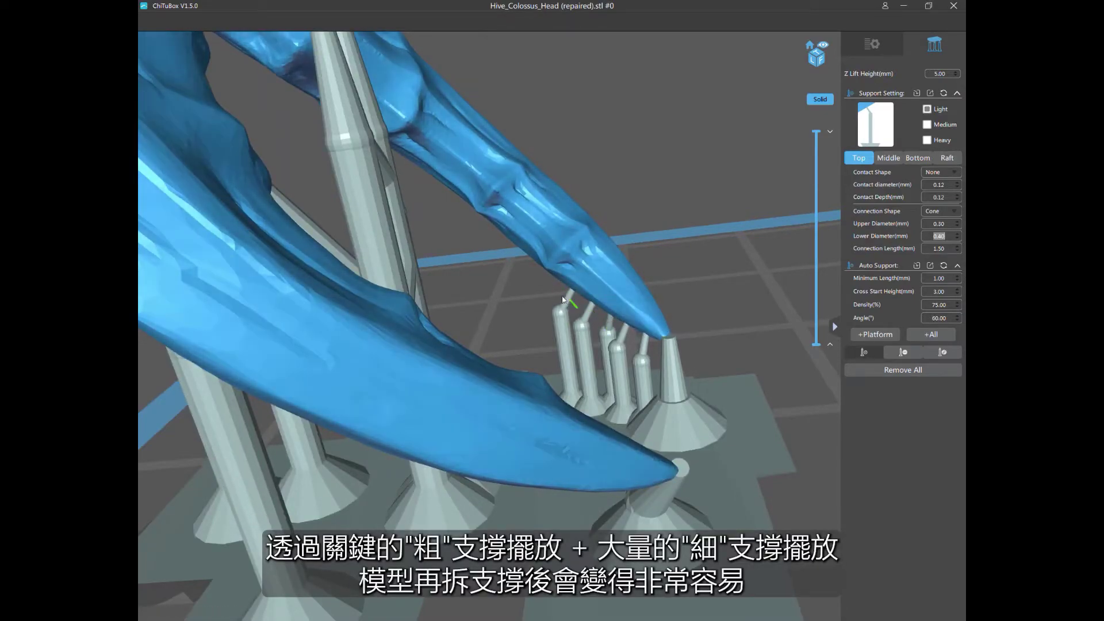
{"action": "scroll", "coordinate": [679, 264], "scroll_direction": "down", "scroll_amount": 3}
{"action": "right_click_drag", "start_coordinate": [680, 259], "coordinate": [663, 227]}
{"action": "left_click_drag", "start_coordinate": [664, 230], "coordinate": [651, 215]}
{"action": "scroll", "coordinate": [650, 215], "scroll_direction": "up", "scroll_amount": 6}
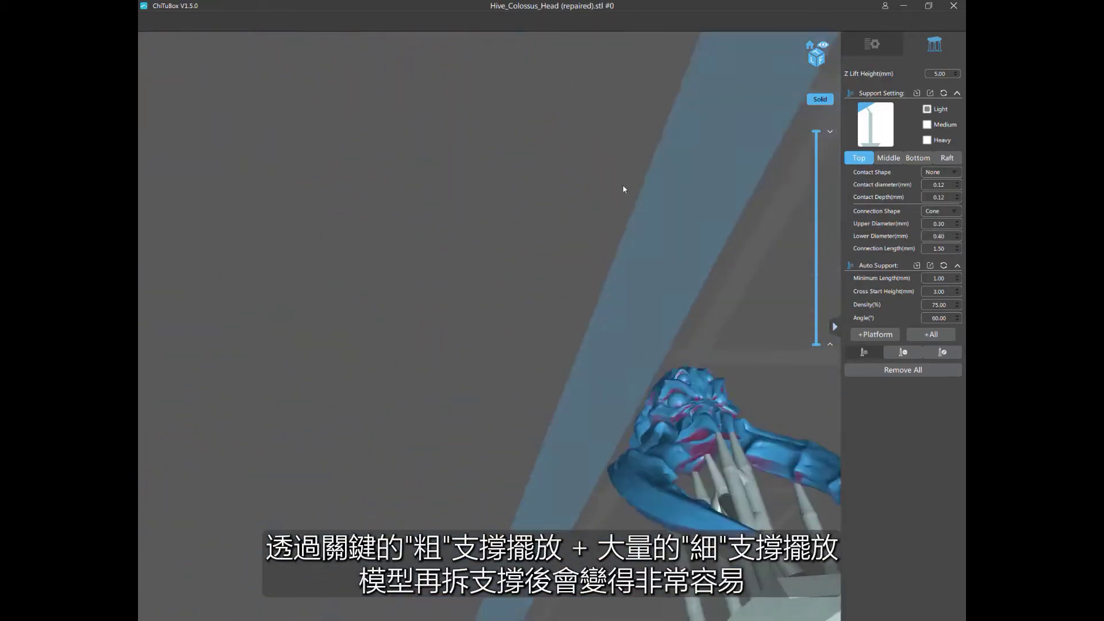
{"action": "scroll", "coordinate": [447, 63], "scroll_direction": "down", "scroll_amount": 5}
{"action": "right_click_drag", "start_coordinate": [446, 69], "coordinate": [453, 194]}
{"action": "scroll", "coordinate": [500, 199], "scroll_direction": "down", "scroll_amount": 2}
{"action": "left_click_drag", "start_coordinate": [455, 195], "coordinate": [619, 308]}
Add four thin supports from the tip up along the right claw.
{"action": "scroll", "coordinate": [645, 209], "scroll_direction": "up", "scroll_amount": 3}
{"action": "left_click_drag", "start_coordinate": [645, 210], "coordinate": [603, 308]}
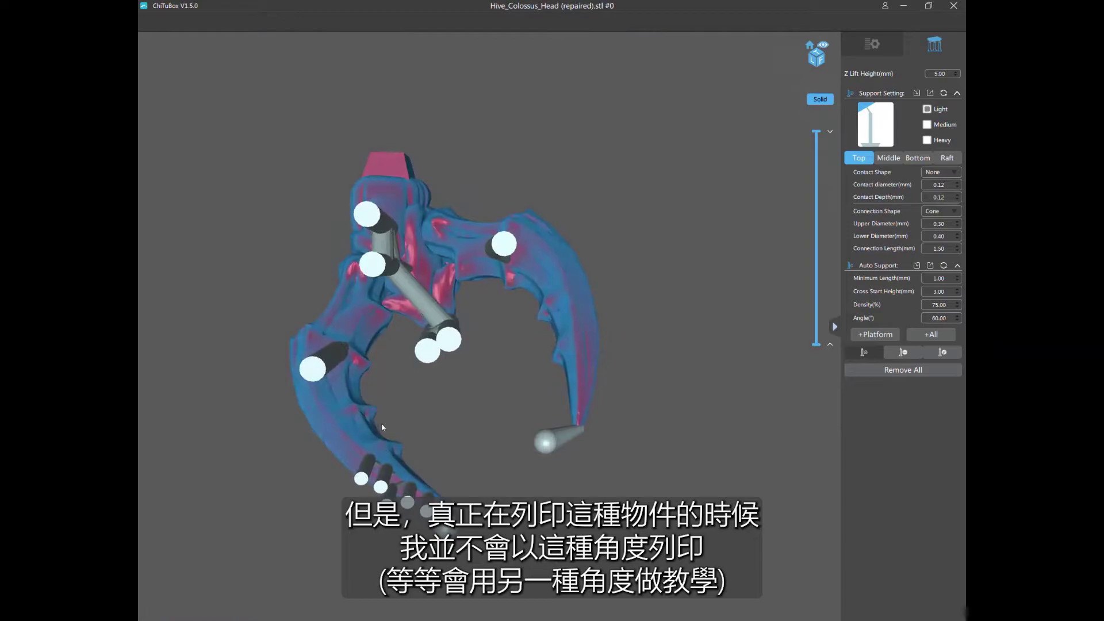
{"action": "left_click_drag", "start_coordinate": [341, 437], "coordinate": [438, 460]}
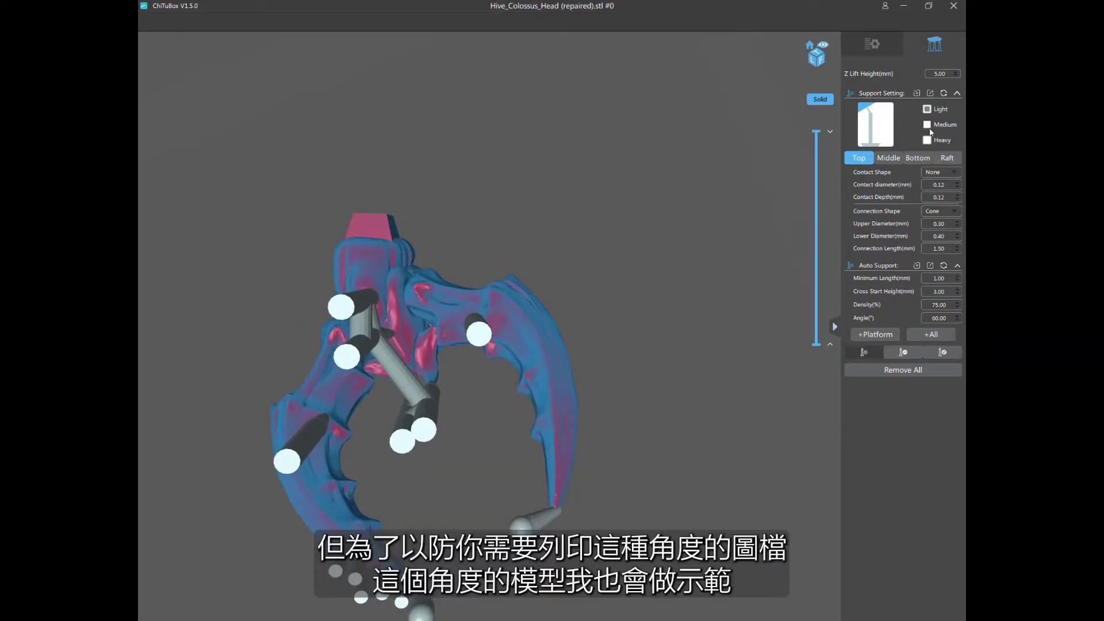
{"action": "left_click", "coordinate": [555, 484]}
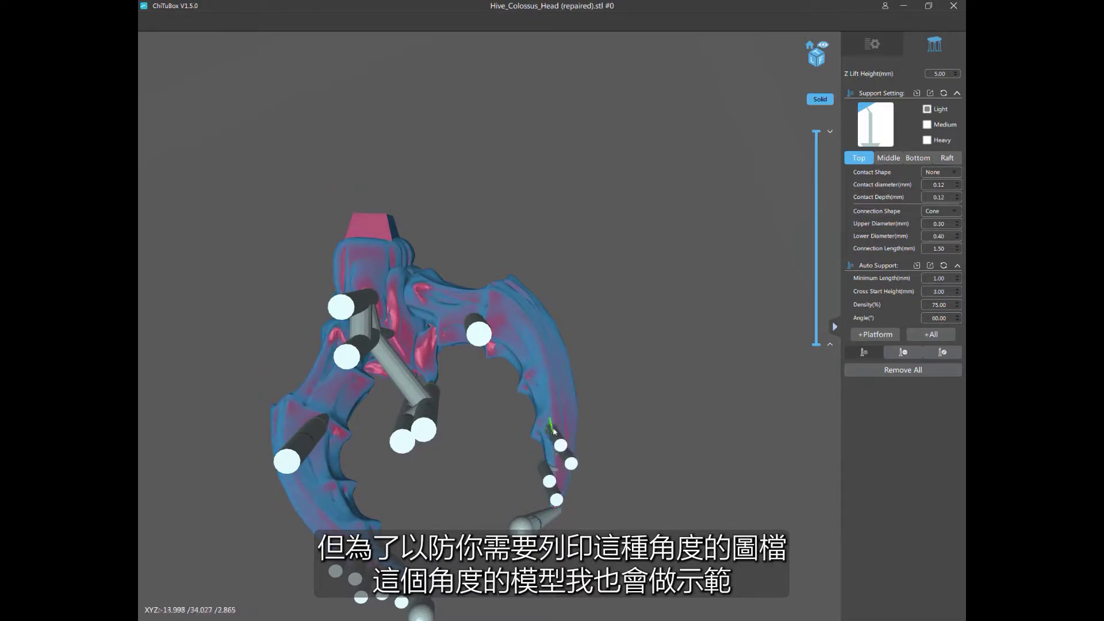
{"action": "left_click", "coordinate": [554, 405]}
{"action": "left_click", "coordinate": [550, 370]}
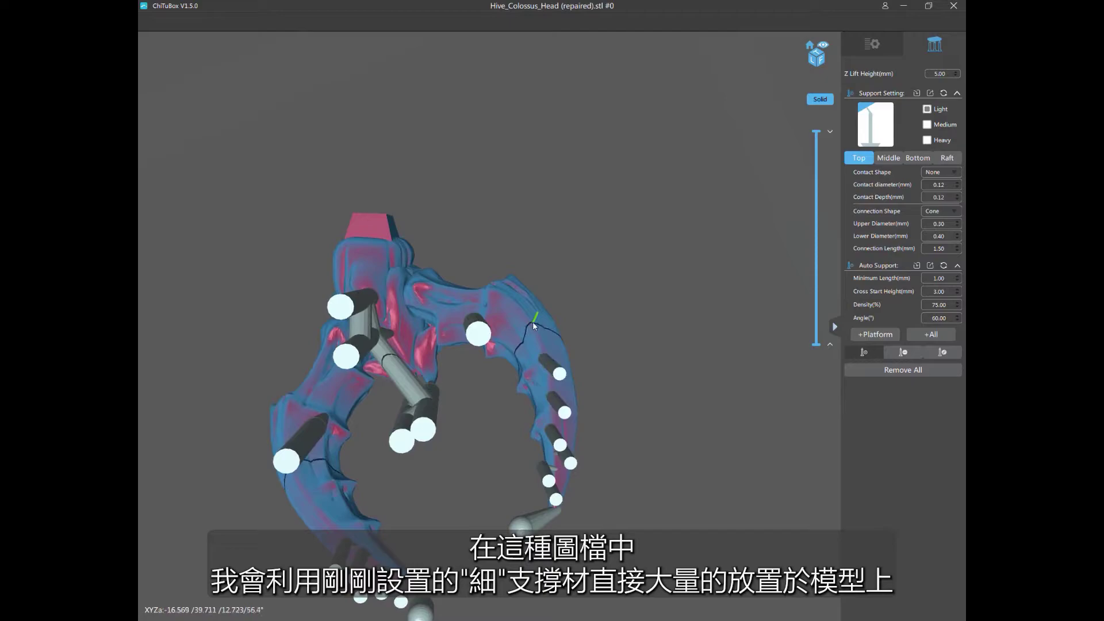
{"action": "left_click", "coordinate": [533, 322]}
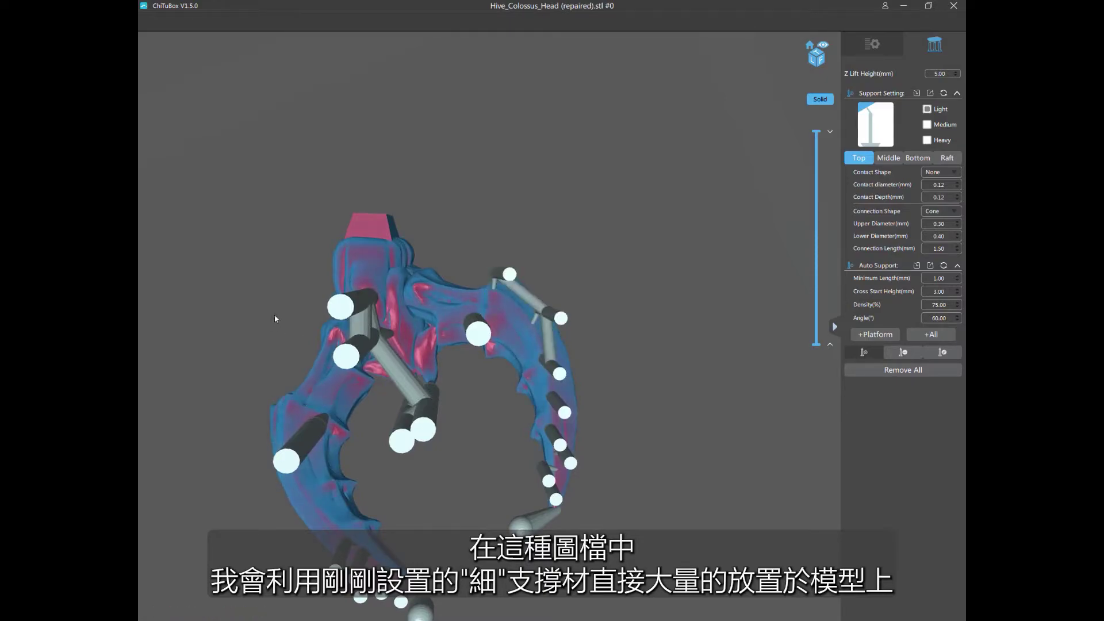
Add four thin supports up the edge of the left claw.
{"action": "middle_click_drag", "start_coordinate": [275, 316], "coordinate": [339, 280]}
{"action": "left_click", "coordinate": [376, 488]}
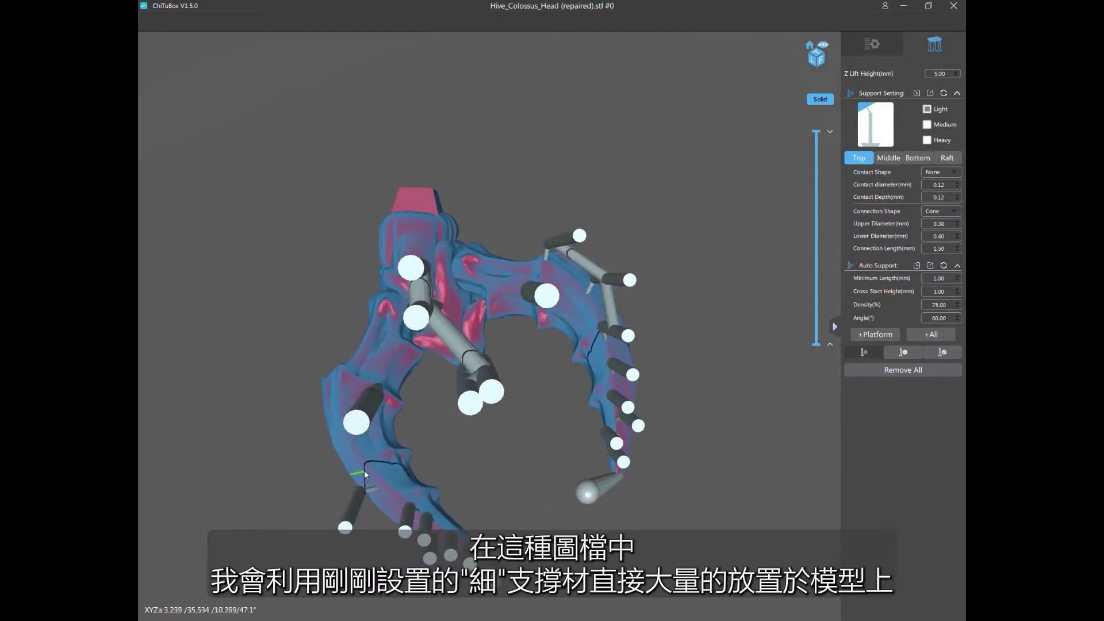
{"action": "left_click", "coordinate": [364, 468]}
{"action": "left_click", "coordinate": [338, 395]}
{"action": "left_click", "coordinate": [339, 370]}
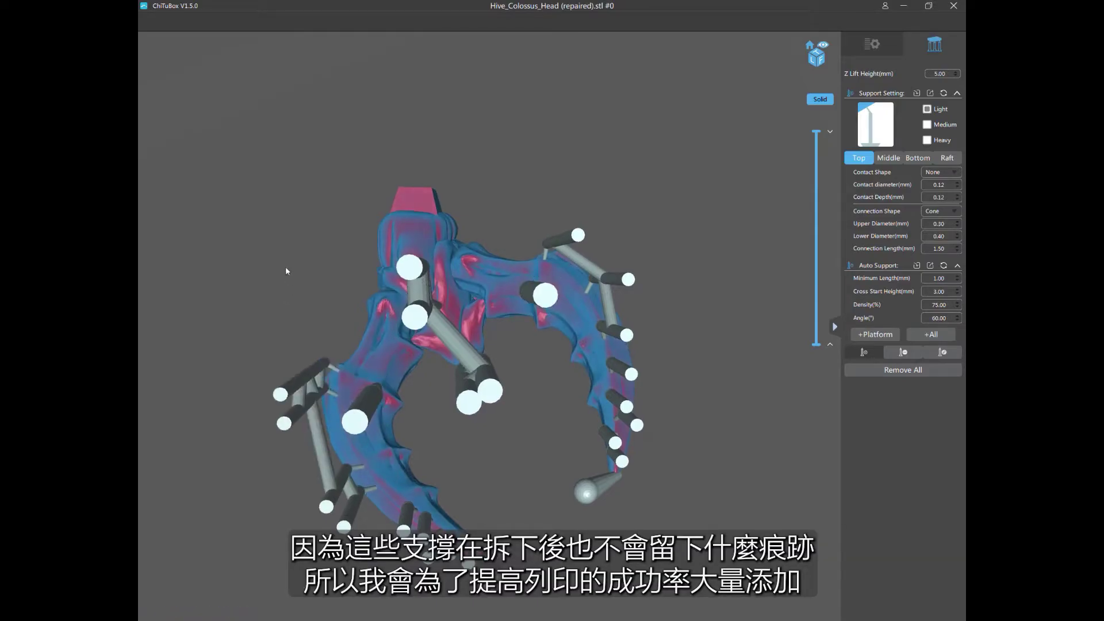
{"action": "scroll", "coordinate": [298, 271], "scroll_direction": "down", "scroll_amount": 4}
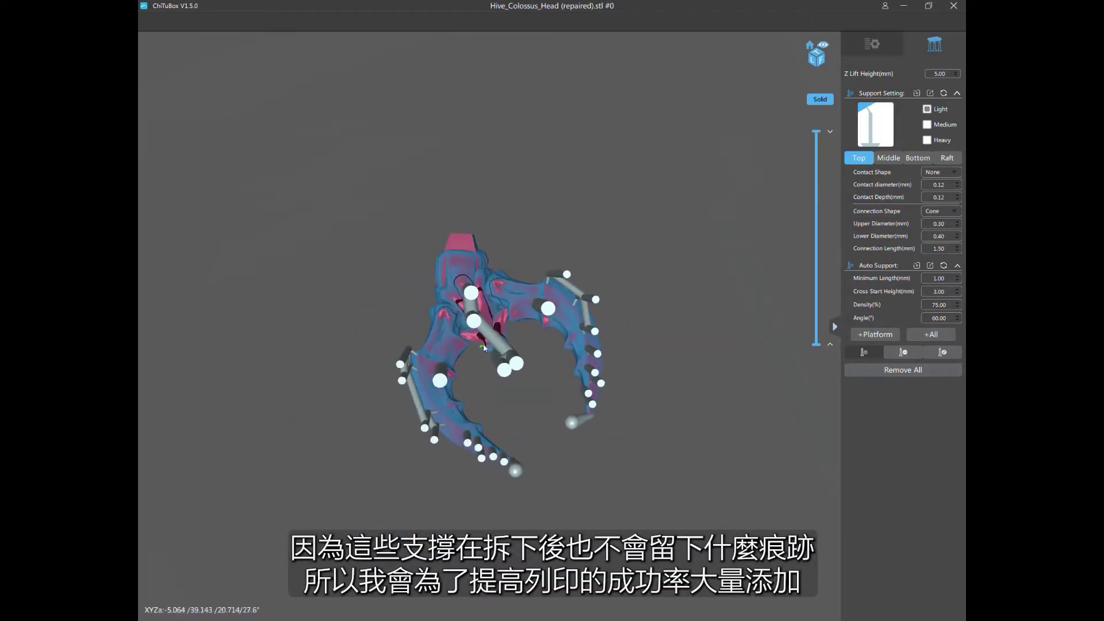
Support the remaining red overhangs near the head's centre with four more contacts.
{"action": "right_click_drag", "start_coordinate": [484, 347], "coordinate": [506, 321]}
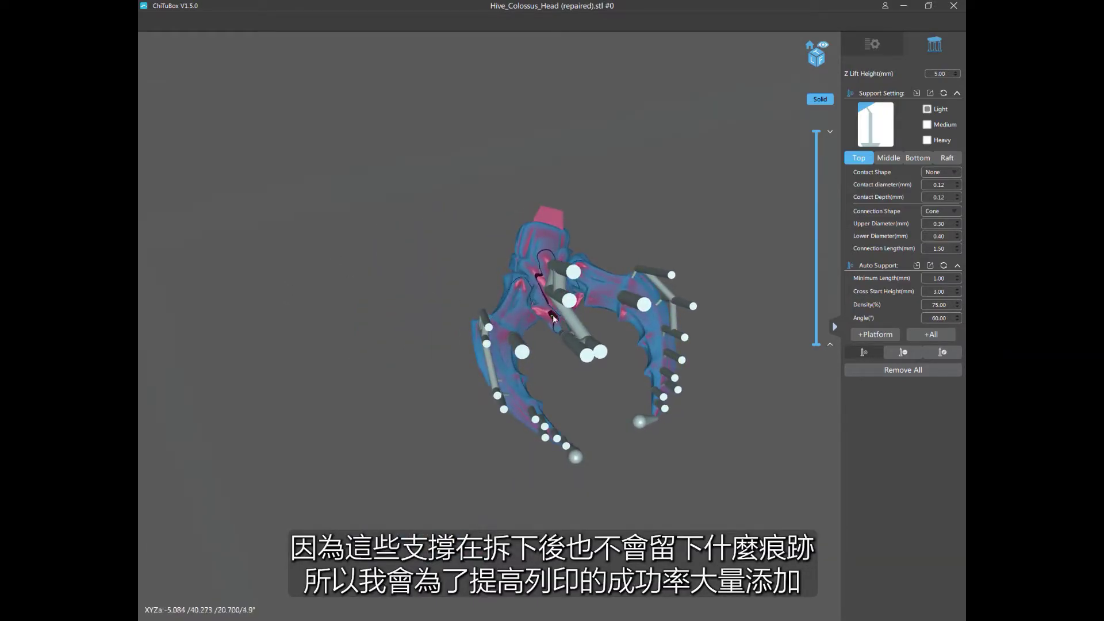
{"action": "left_click", "coordinate": [537, 281]}
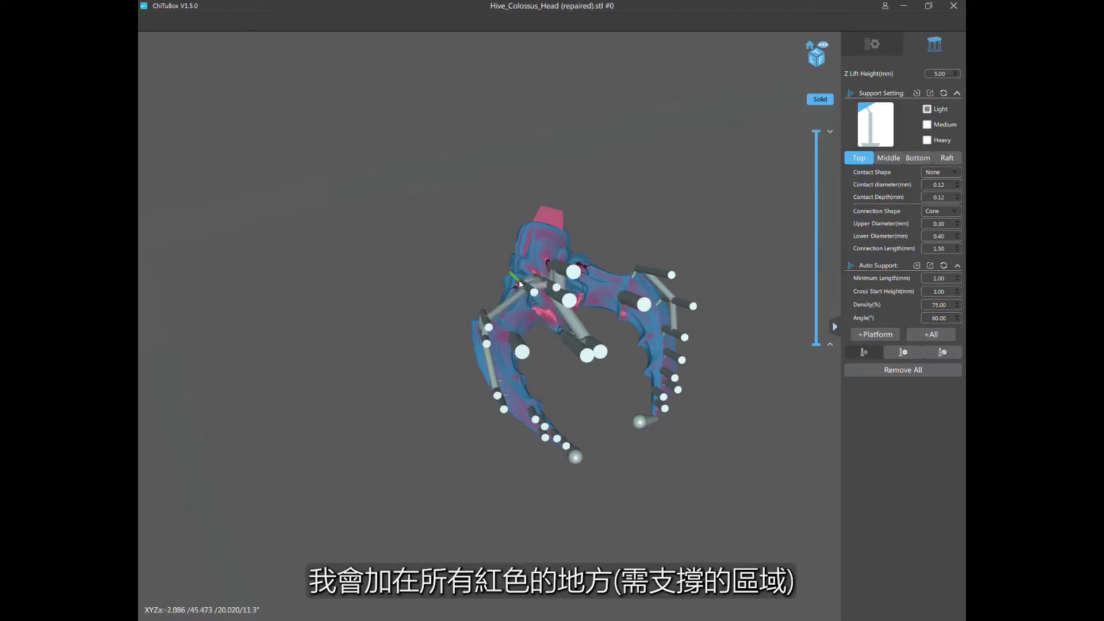
{"action": "middle_click_drag", "start_coordinate": [452, 263], "coordinate": [385, 289]}
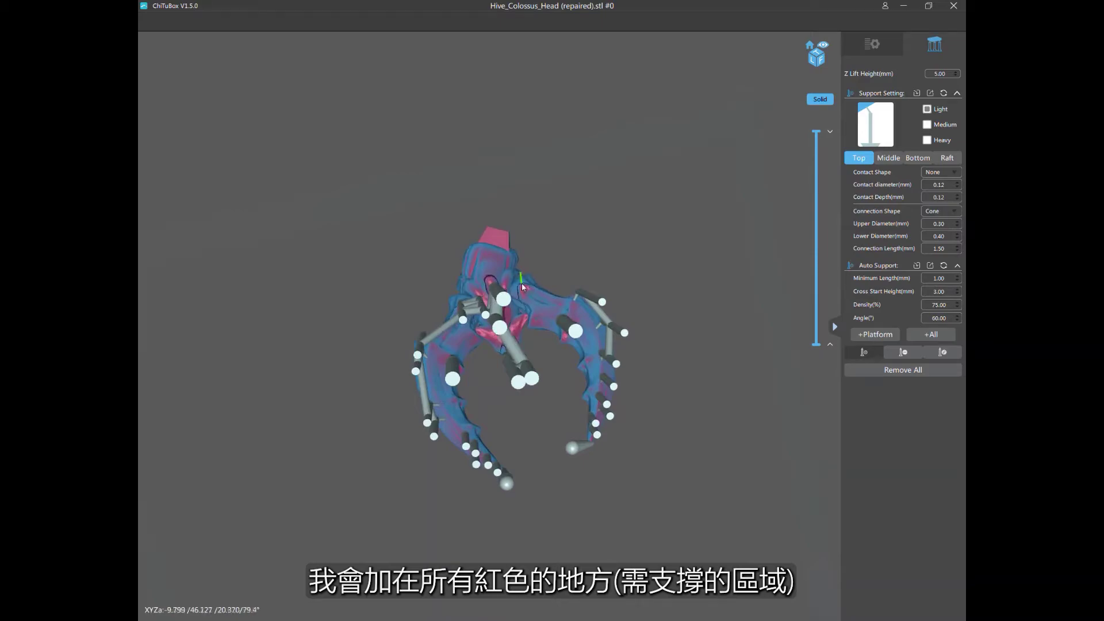
{"action": "left_click", "coordinate": [522, 283]}
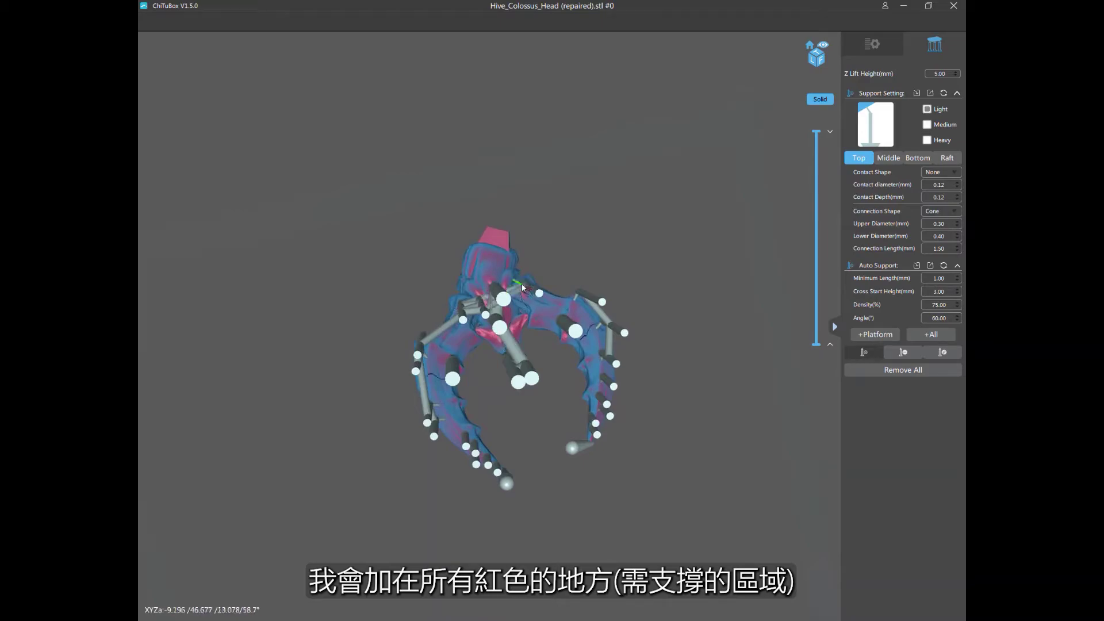
{"action": "left_click", "coordinate": [519, 328]}
{"action": "left_click", "coordinate": [492, 341]}
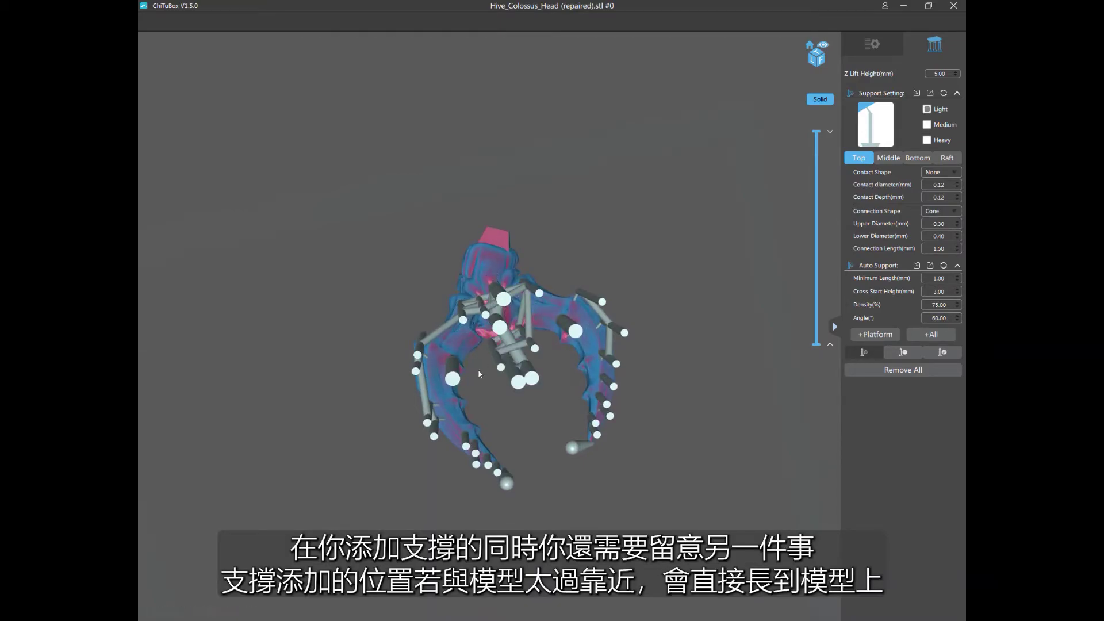
{"action": "scroll", "coordinate": [482, 385], "scroll_direction": "up", "scroll_amount": 2}
{"action": "scroll", "coordinate": [484, 239], "scroll_direction": "up", "scroll_amount": 2}
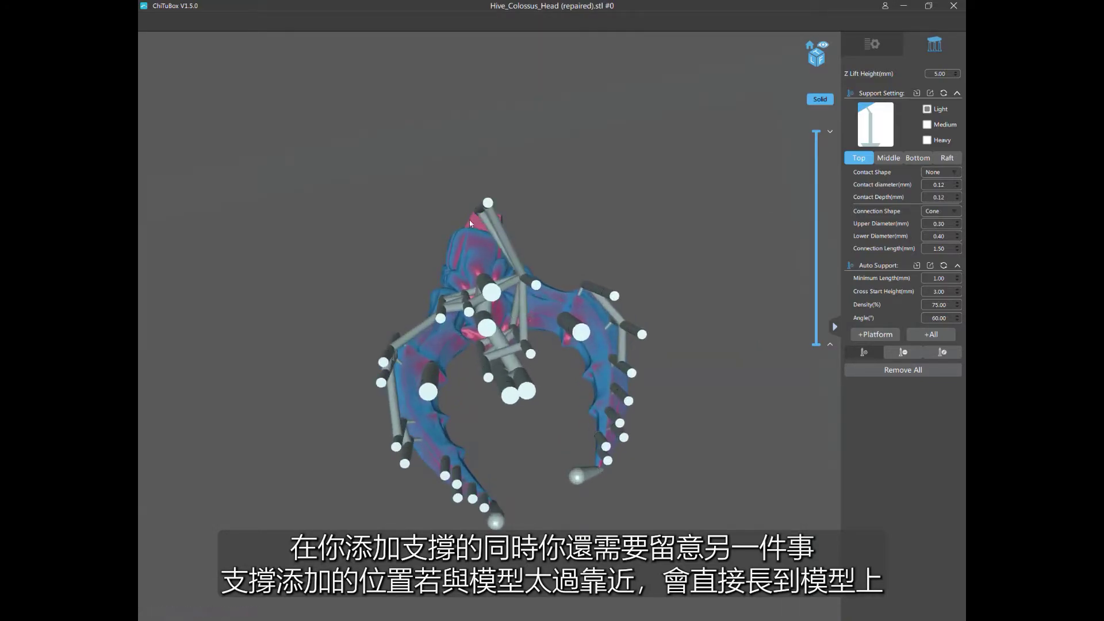
{"action": "left_click_drag", "start_coordinate": [452, 221], "coordinate": [311, 267]}
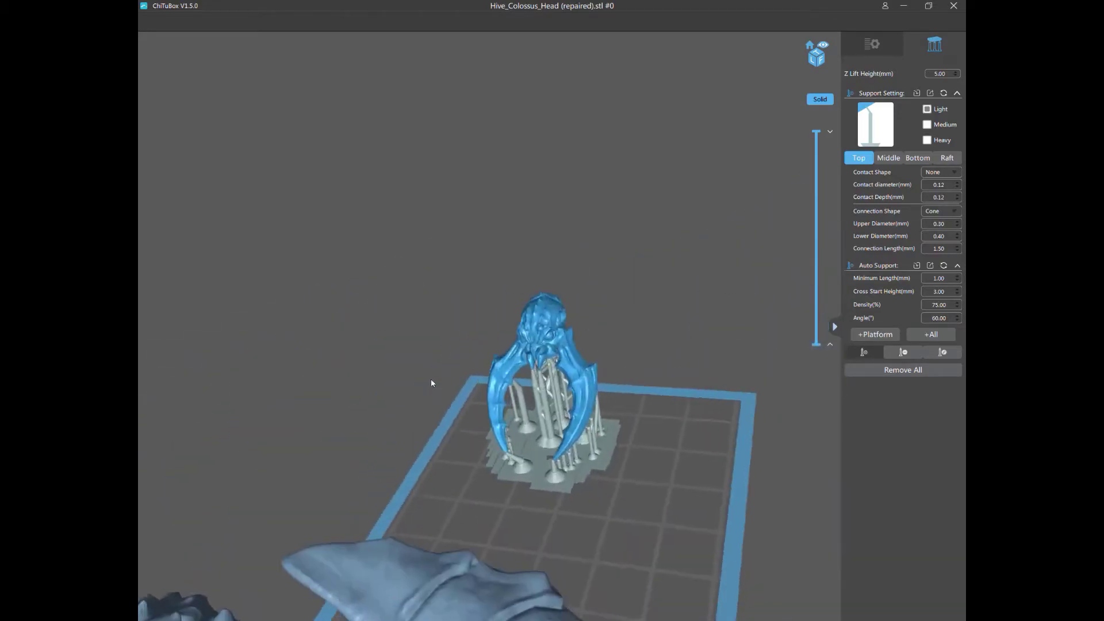
Delete the support under the right fang, then remove all remaining supports.
{"action": "scroll", "coordinate": [423, 345], "scroll_direction": "up", "scroll_amount": 3}
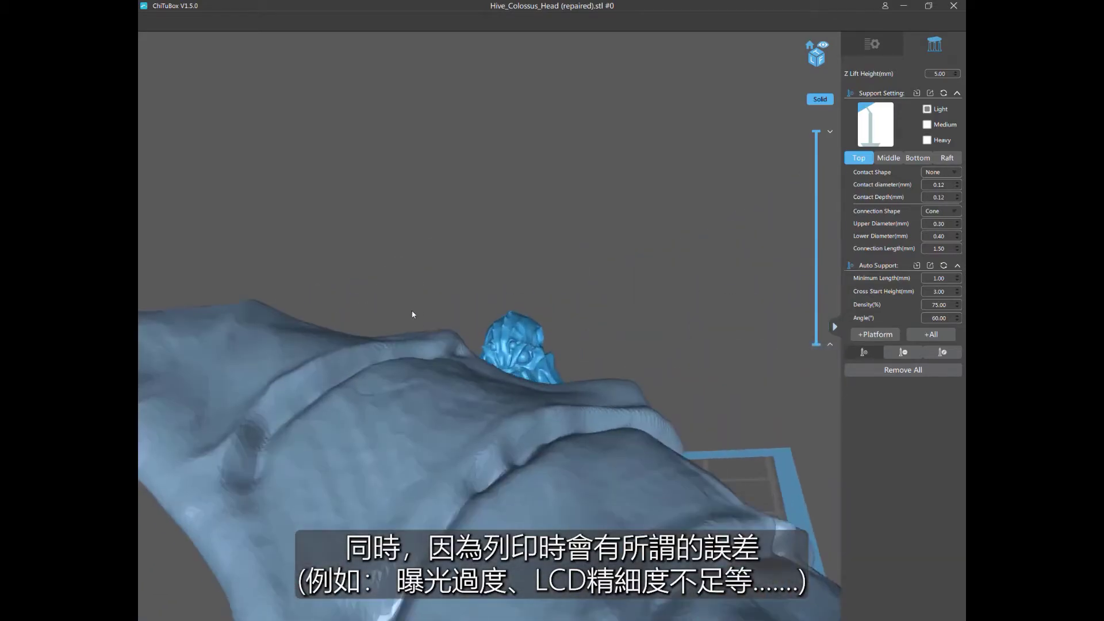
{"action": "scroll", "coordinate": [412, 315], "scroll_direction": "up", "scroll_amount": 5}
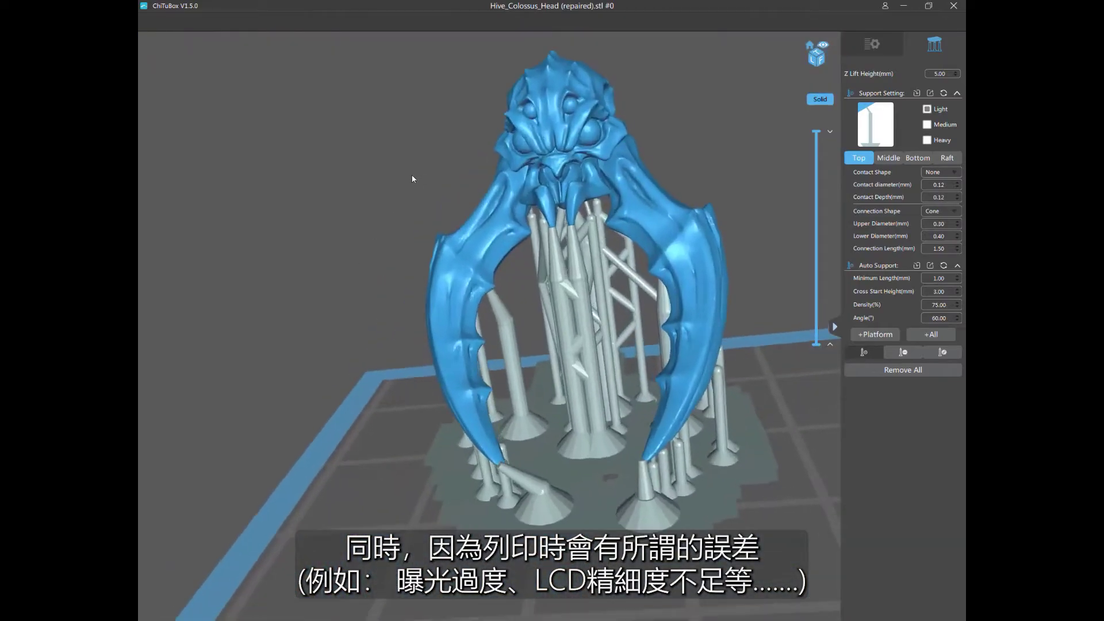
{"action": "scroll", "coordinate": [404, 170], "scroll_direction": "up", "scroll_amount": 3}
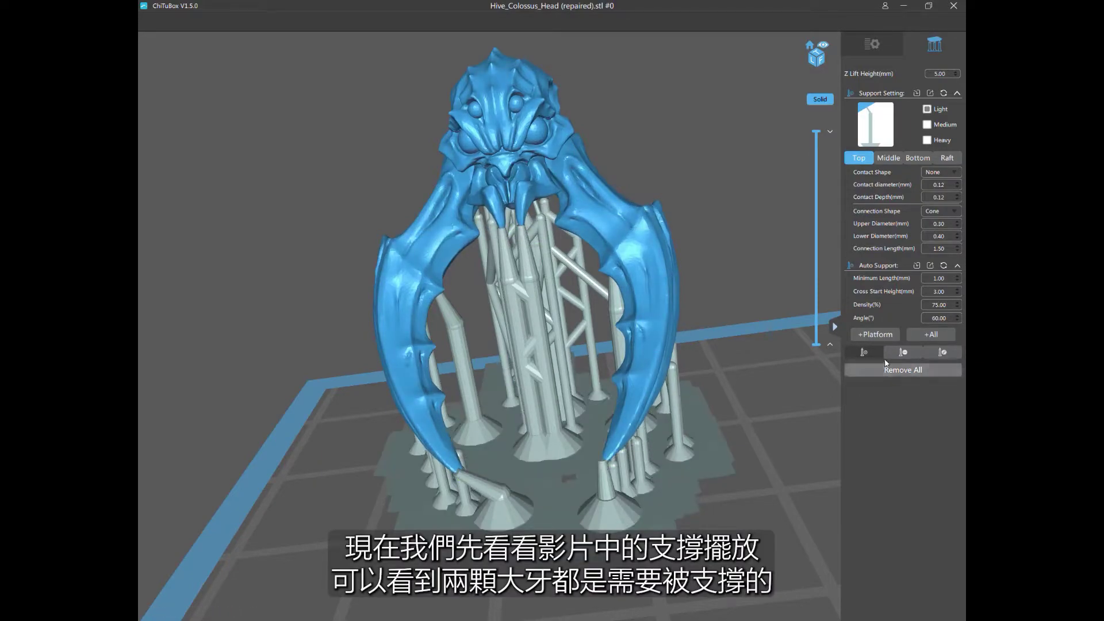
{"action": "left_click", "coordinate": [903, 352]}
{"action": "left_click", "coordinate": [528, 240]}
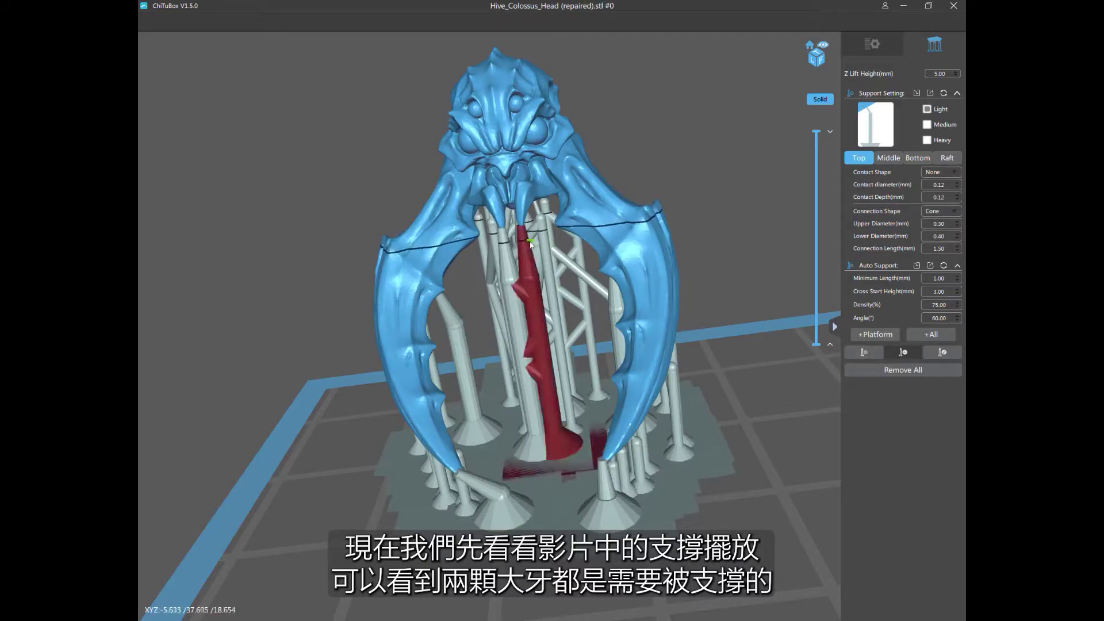
{"action": "left_click", "coordinate": [903, 353]}
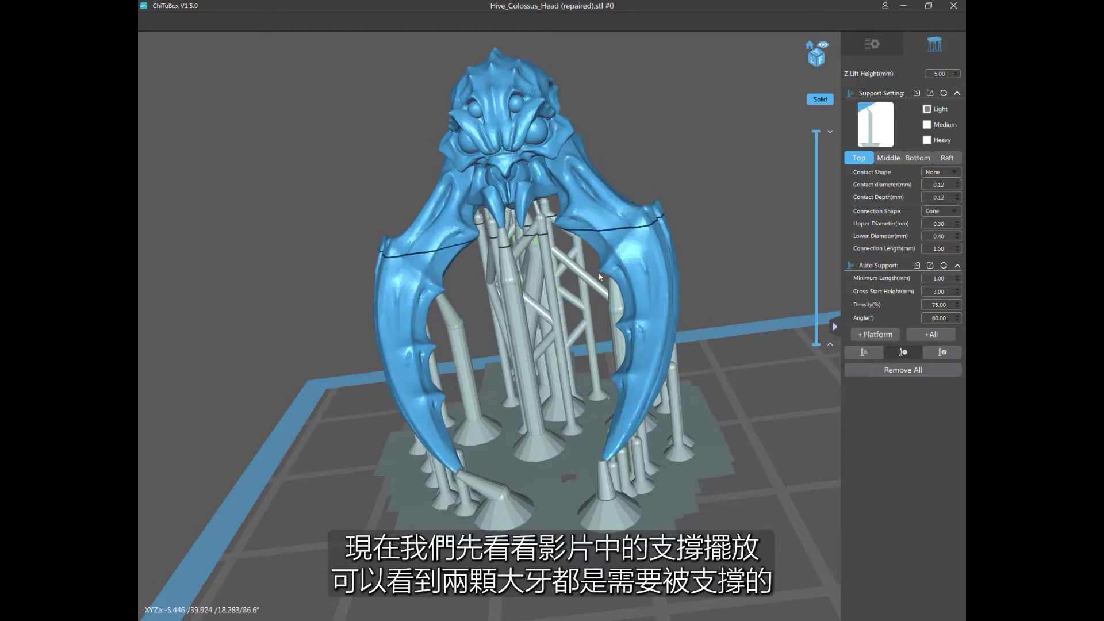
{"action": "left_click", "coordinate": [903, 370]}
Switch back to the model editing panel listing the head and body.
{"action": "scroll", "coordinate": [628, 264], "scroll_direction": "down", "scroll_amount": 2}
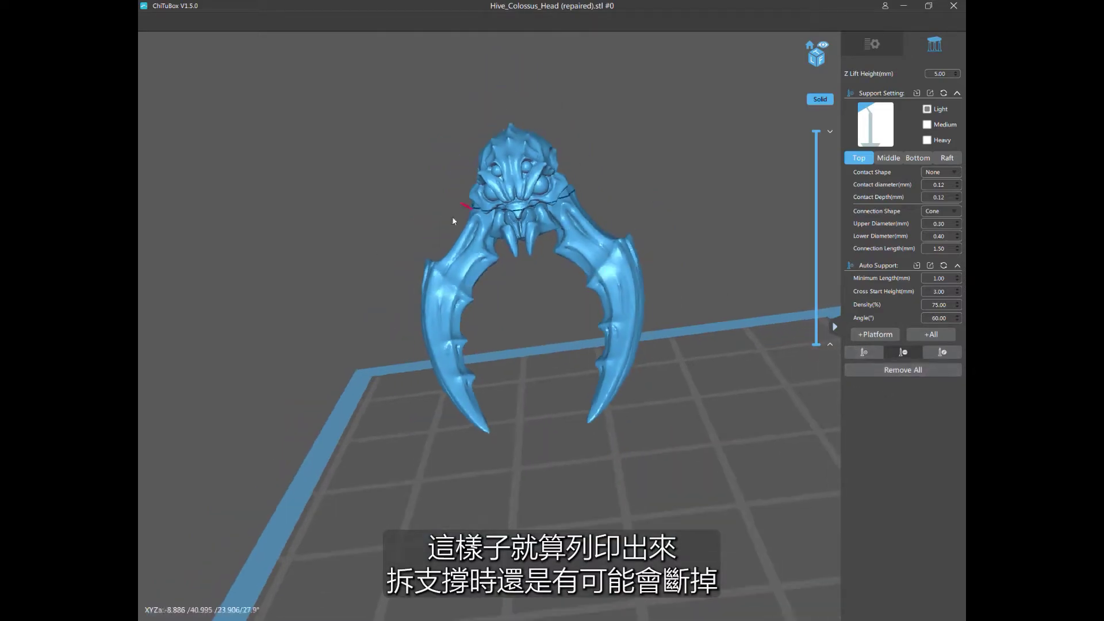
{"action": "right_click_drag", "start_coordinate": [454, 222], "coordinate": [438, 303]}
{"action": "scroll", "coordinate": [493, 344], "scroll_direction": "down", "scroll_amount": 3}
{"action": "left_click_drag", "start_coordinate": [438, 304], "coordinate": [405, 295]}
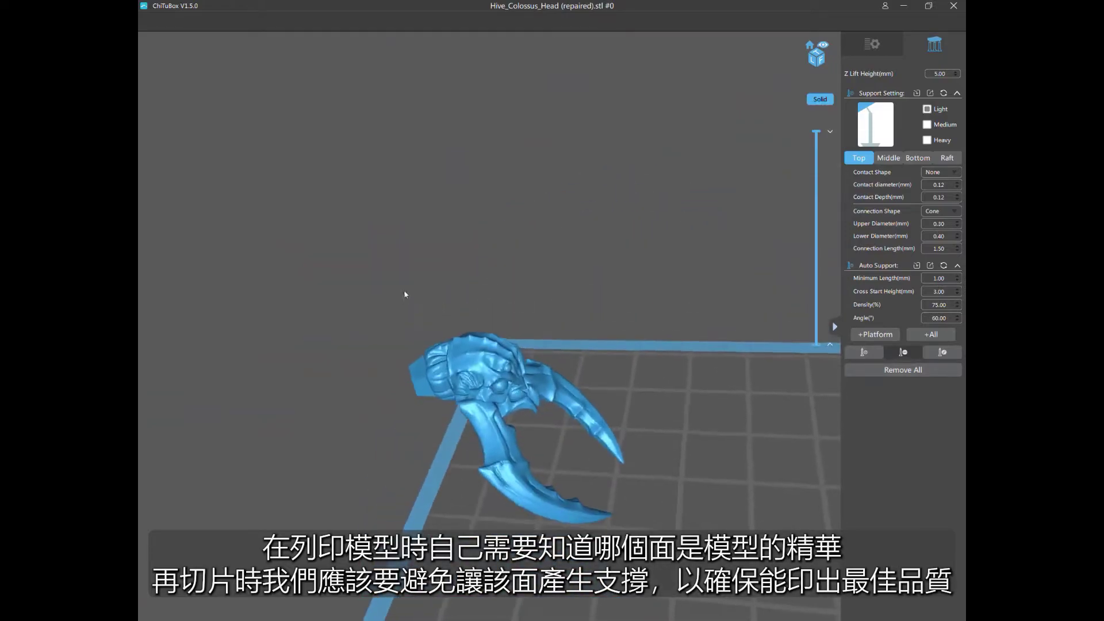
{"action": "middle_click_drag", "start_coordinate": [473, 264], "coordinate": [446, 229]}
{"action": "scroll", "coordinate": [446, 230], "scroll_direction": "down", "scroll_amount": 1}
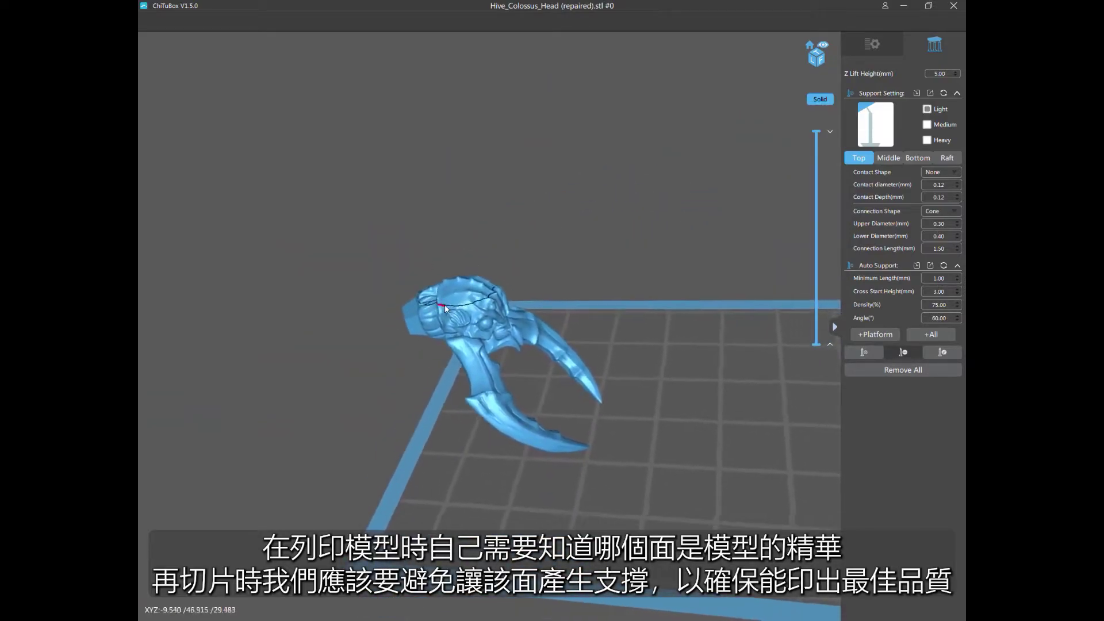
{"action": "left_click", "coordinate": [871, 45]}
Orbit the view to inspect the bare head with fangs angled toward the plate.
{"action": "left_click_drag", "start_coordinate": [561, 234], "coordinate": [450, 229]}
{"action": "right_click_drag", "start_coordinate": [449, 230], "coordinate": [392, 215]}
{"action": "scroll", "coordinate": [394, 198], "scroll_direction": "up", "scroll_amount": 4}
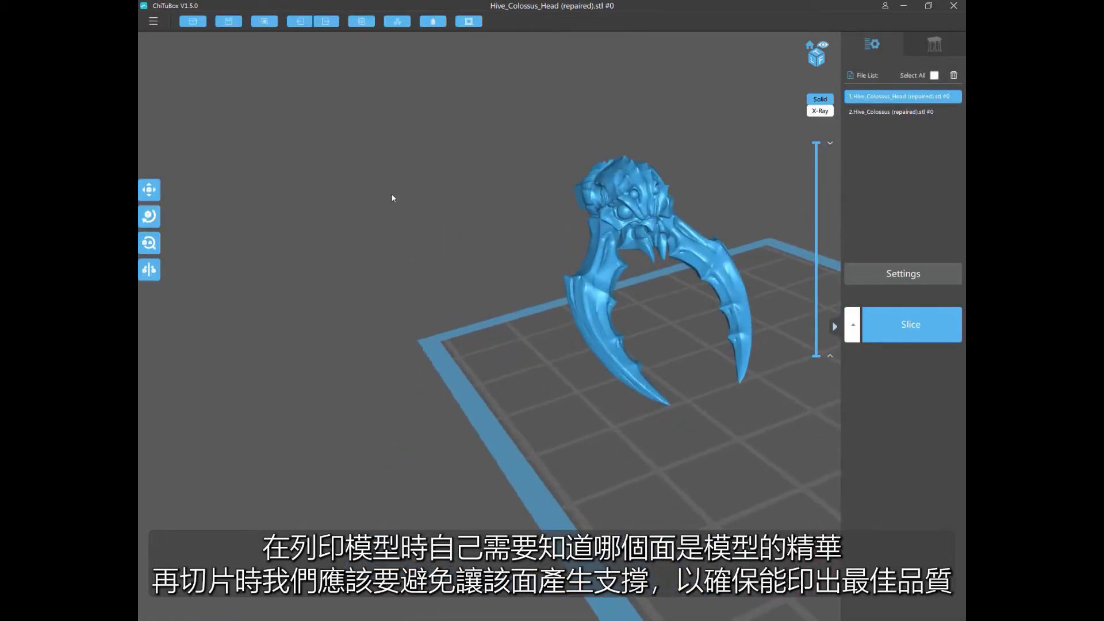
{"action": "middle_click_drag", "start_coordinate": [526, 204], "coordinate": [453, 283]}
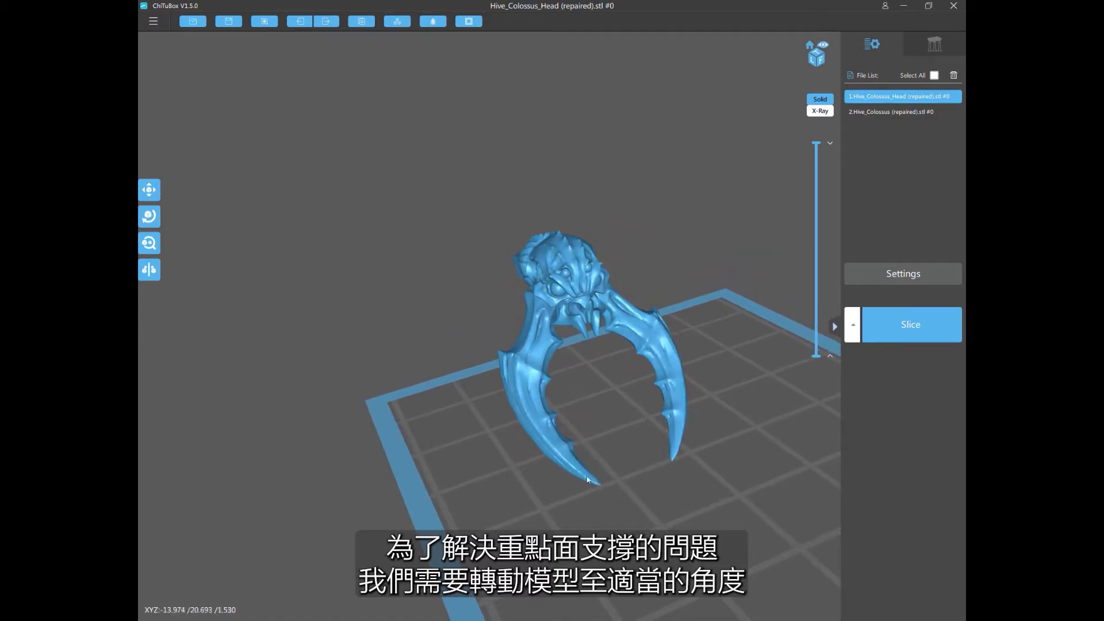
{"action": "left_click_drag", "start_coordinate": [587, 479], "coordinate": [698, 280]}
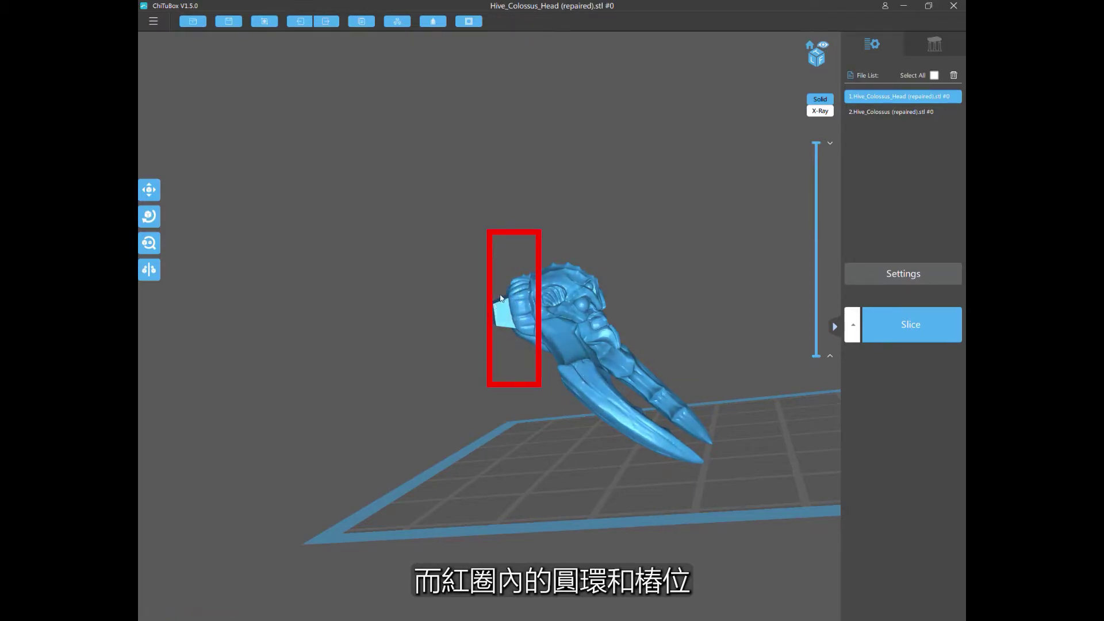
{"action": "scroll", "coordinate": [480, 336], "scroll_direction": "down", "scroll_amount": 2}
{"action": "left_click_drag", "start_coordinate": [481, 318], "coordinate": [436, 299]}
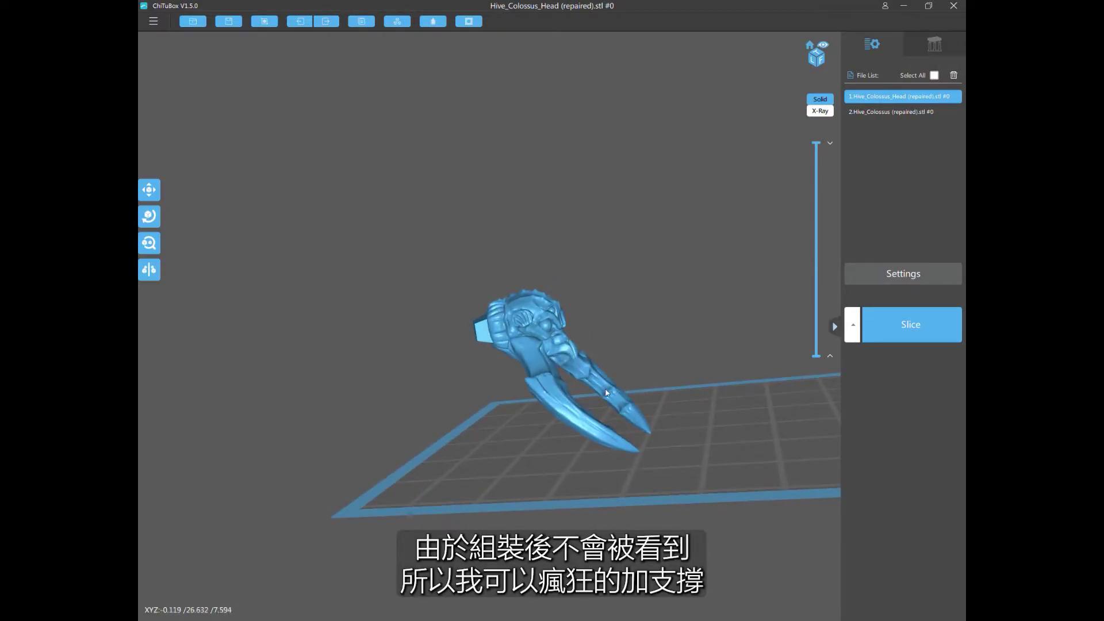
Rotate the claw head upright so its fangs point up, then check it side-on.
{"action": "left_click", "coordinate": [149, 217]}
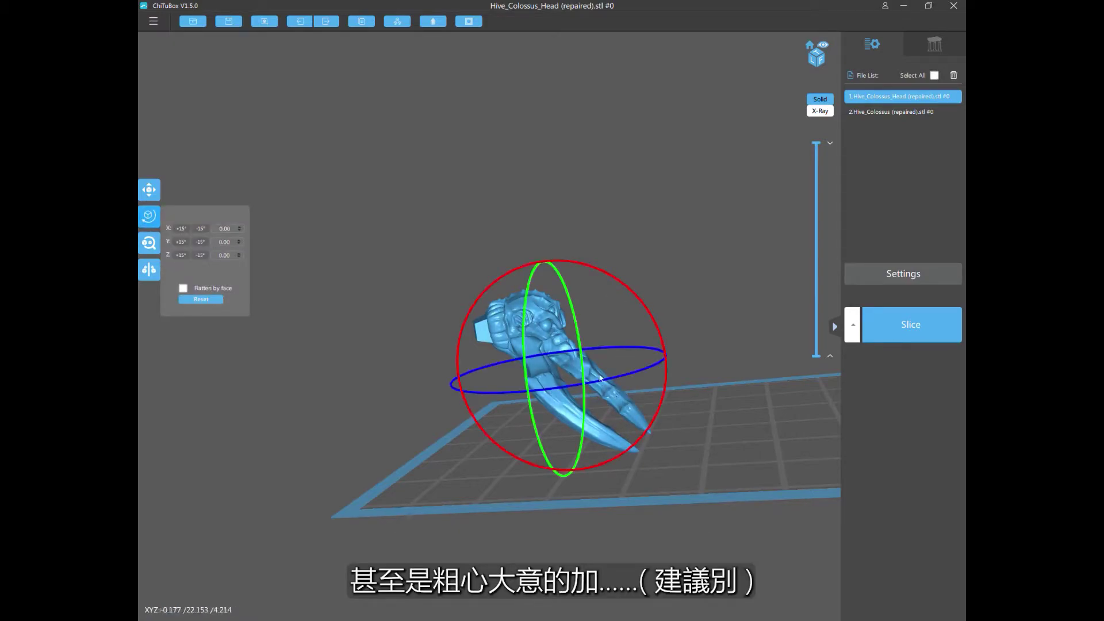
{"action": "left_click_drag", "start_coordinate": [645, 311], "coordinate": [602, 294]}
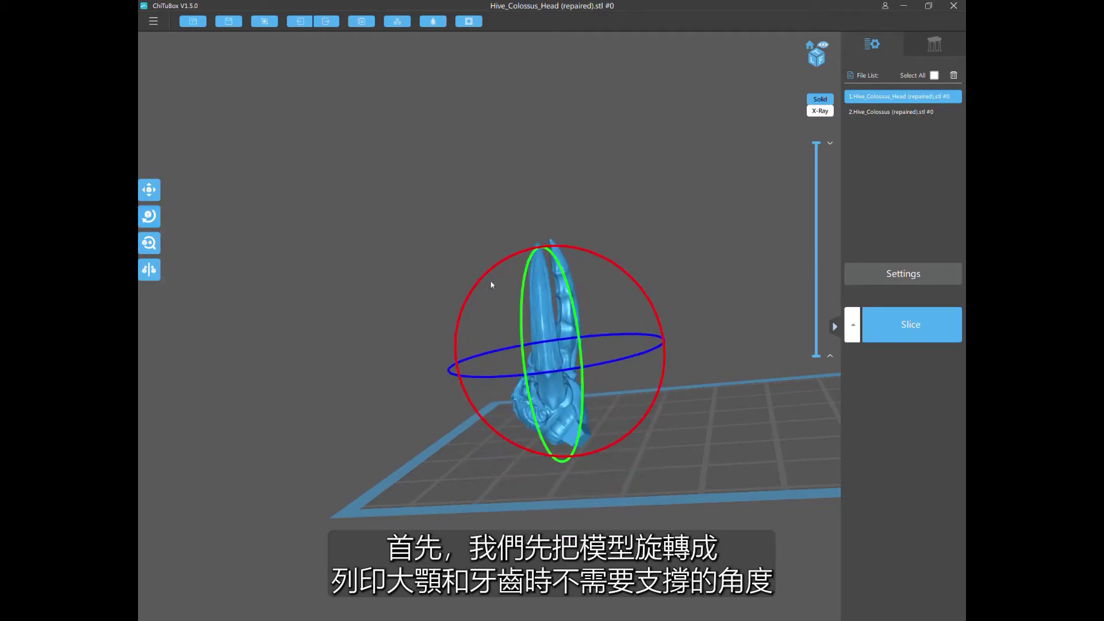
{"action": "right_click_drag", "start_coordinate": [461, 258], "coordinate": [473, 266]}
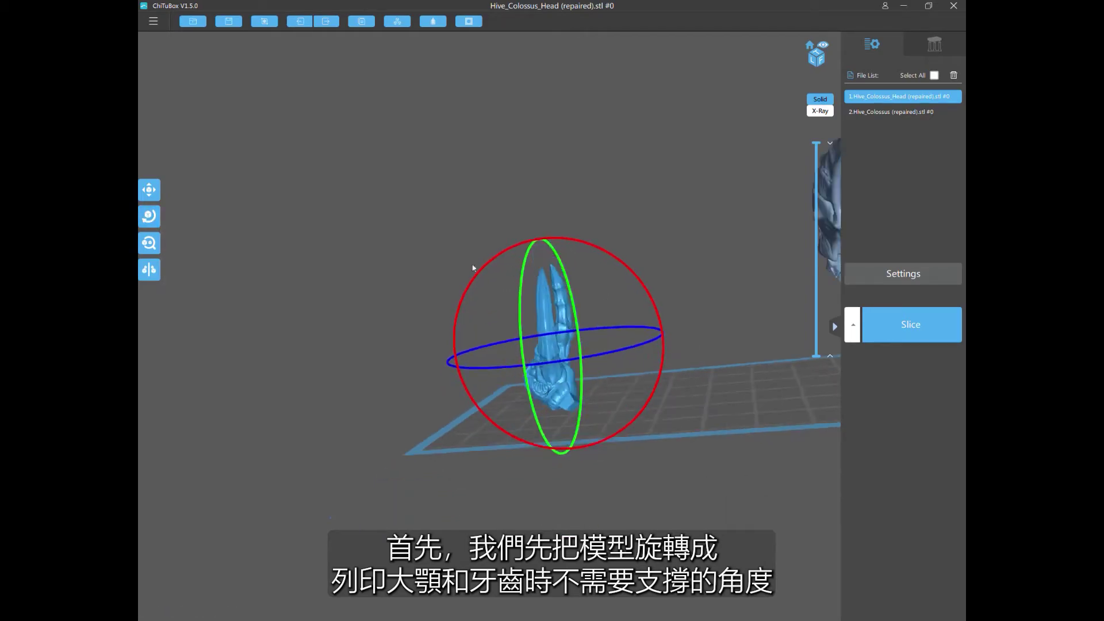
{"action": "left_click", "coordinate": [397, 273]}
{"action": "right_click_drag", "start_coordinate": [376, 270], "coordinate": [428, 282]}
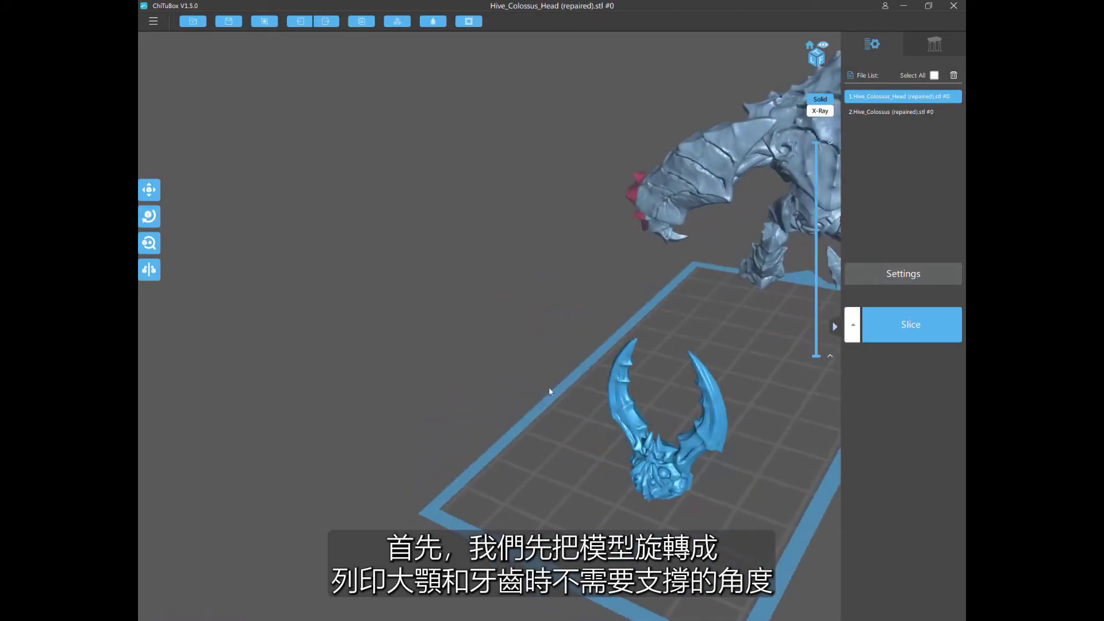
{"action": "right_click_drag", "start_coordinate": [549, 391], "coordinate": [415, 333]}
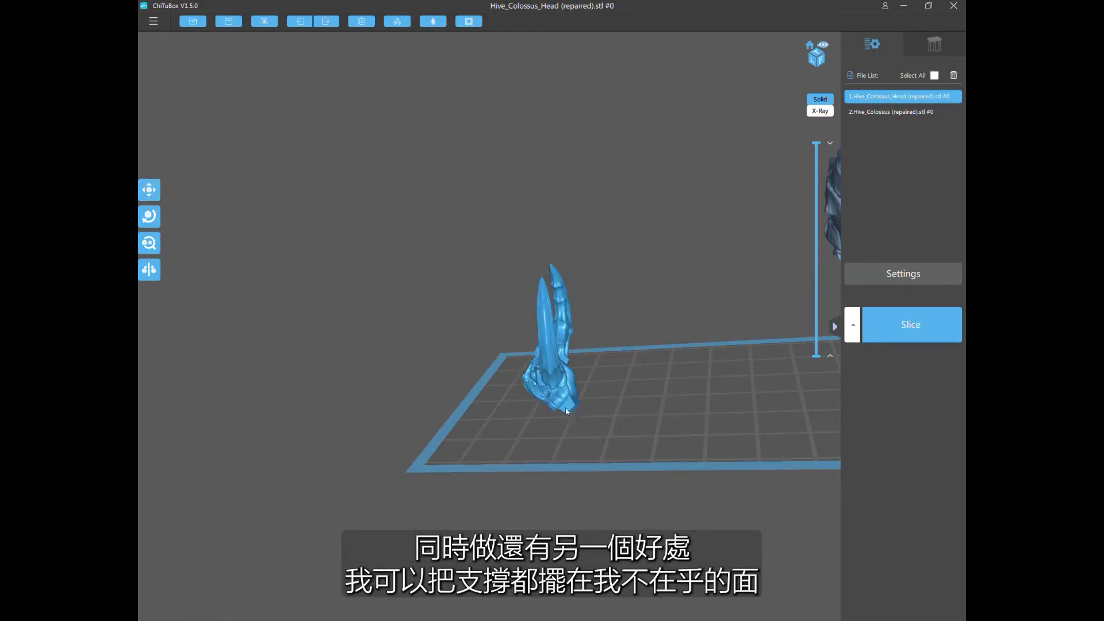
{"action": "scroll", "coordinate": [426, 283], "scroll_direction": "up", "scroll_amount": 2}
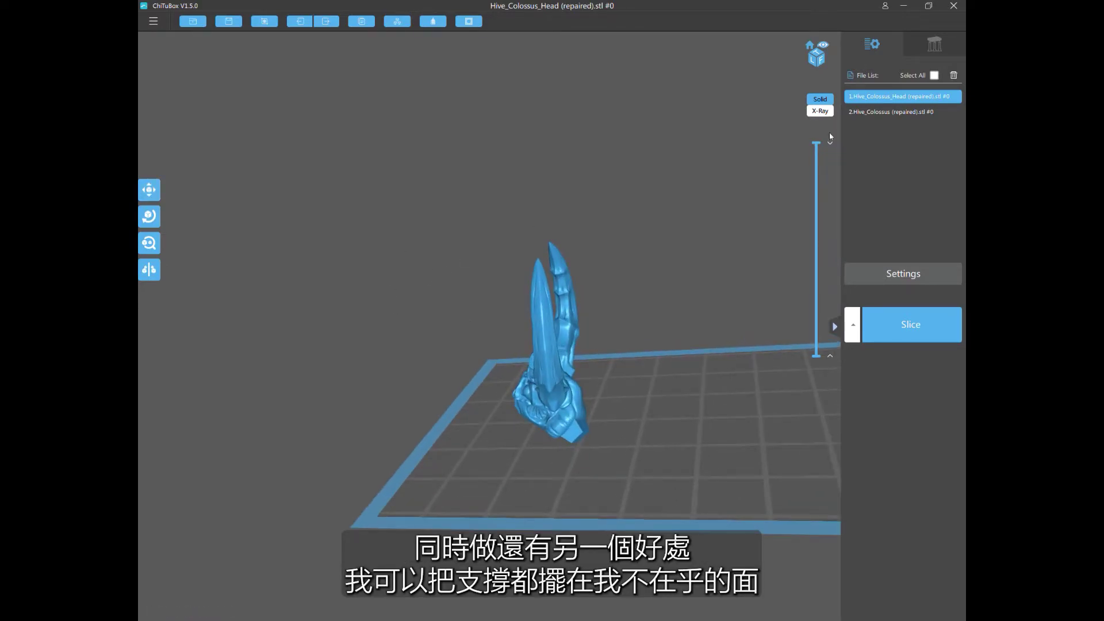
Frame the upright head and select the Heavy support preset.
{"action": "left_click", "coordinate": [932, 50]}
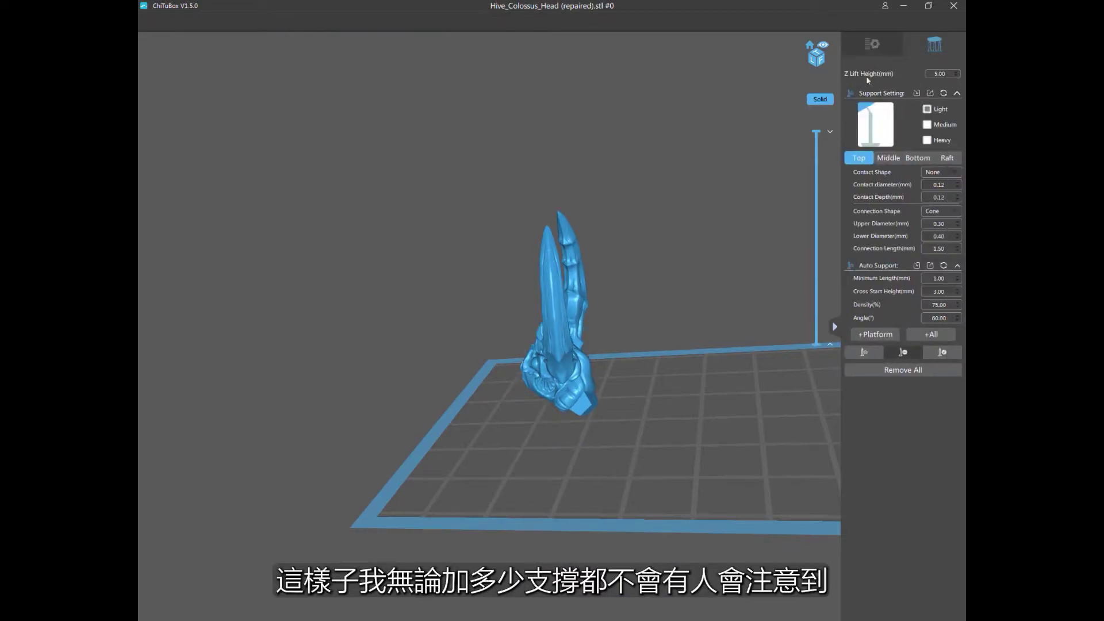
{"action": "scroll", "coordinate": [553, 196], "scroll_direction": "up", "scroll_amount": 10}
{"action": "scroll", "coordinate": [489, 200], "scroll_direction": "down", "scroll_amount": 10}
{"action": "right_click_drag", "start_coordinate": [486, 155], "coordinate": [512, 352]}
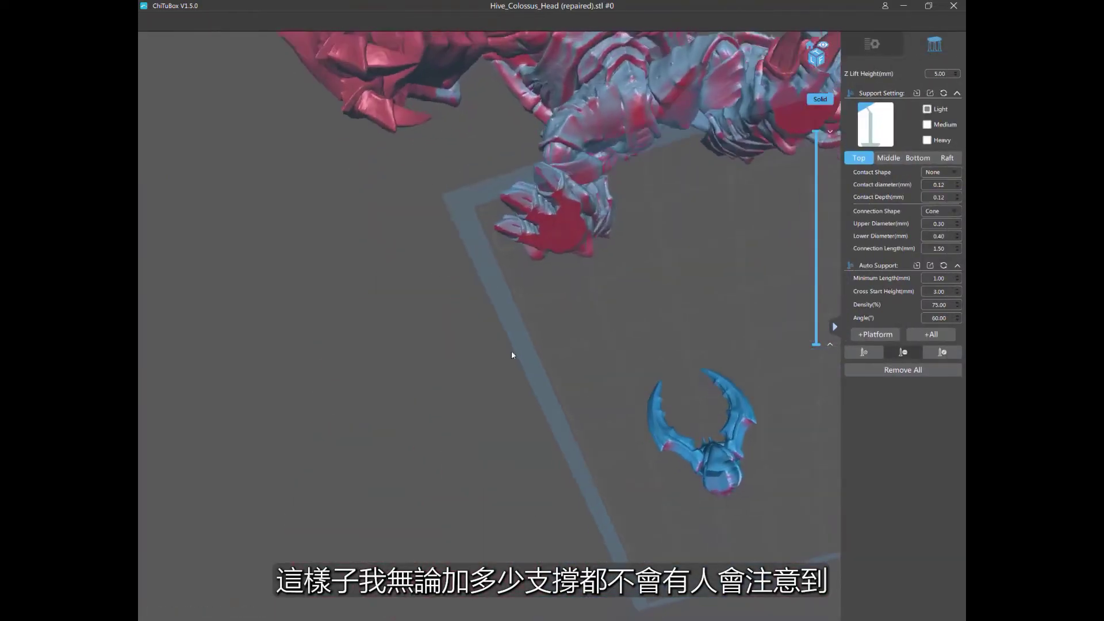
{"action": "middle_click_drag", "start_coordinate": [512, 352], "coordinate": [253, 132]}
{"action": "scroll", "coordinate": [510, 313], "scroll_direction": "up", "scroll_amount": 3}
{"action": "left_click_drag", "start_coordinate": [510, 312], "coordinate": [253, 140]}
{"action": "scroll", "coordinate": [256, 147], "scroll_direction": "up", "scroll_amount": 4}
{"action": "scroll", "coordinate": [256, 146], "scroll_direction": "up", "scroll_amount": 3}
{"action": "right_click_drag", "start_coordinate": [256, 147], "coordinate": [199, 173]}
{"action": "scroll", "coordinate": [184, 111], "scroll_direction": "down", "scroll_amount": 6}
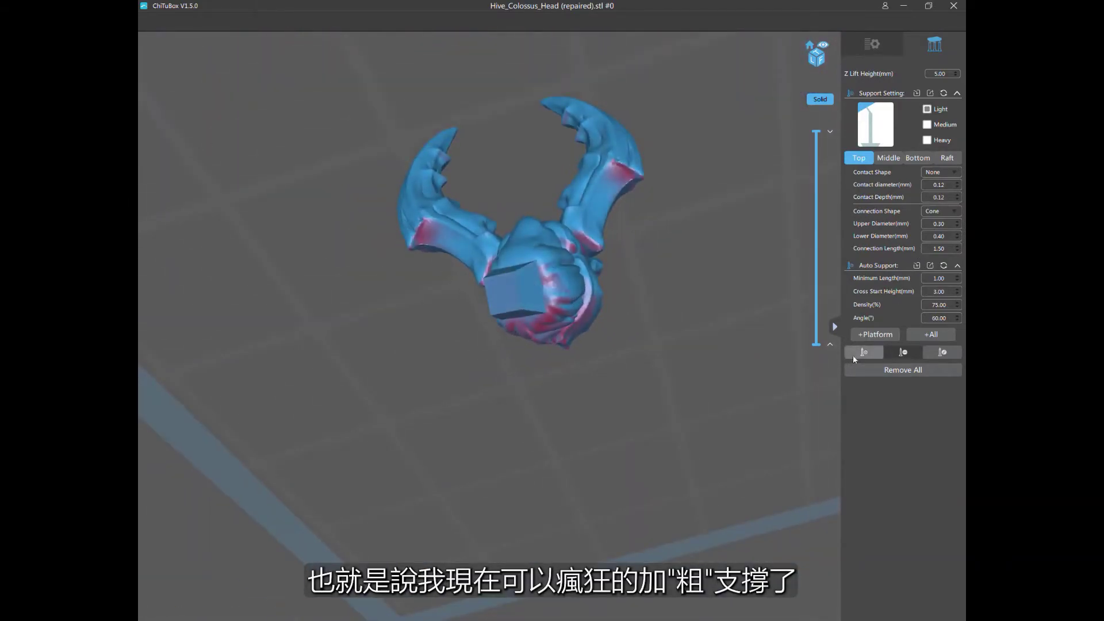
{"action": "left_click", "coordinate": [928, 140]}
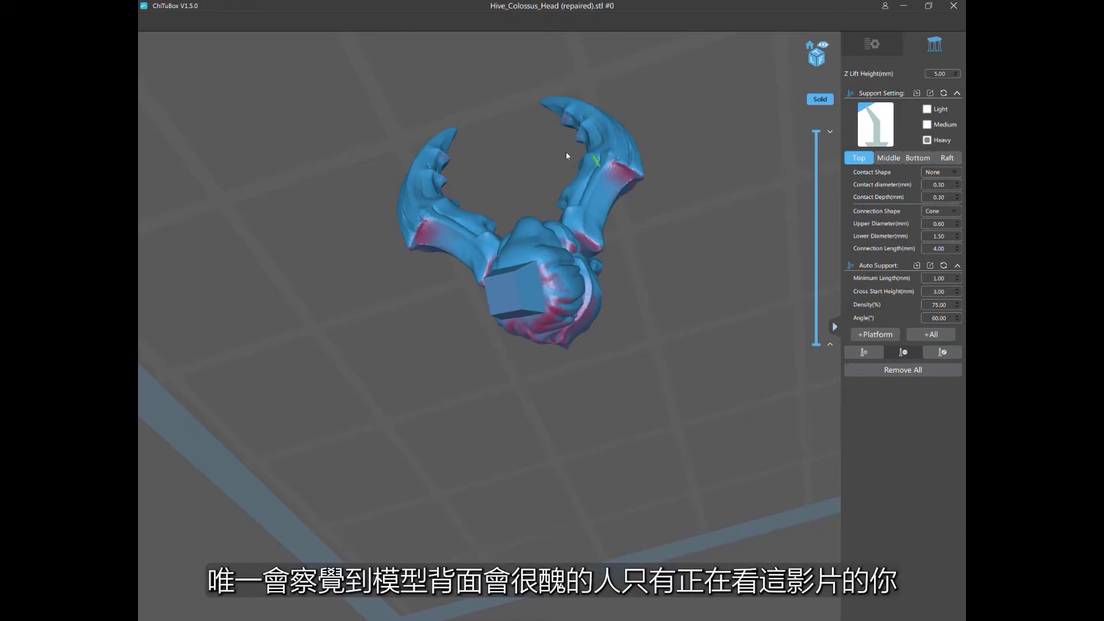
Place five heavy supports under the head's block underside.
{"action": "scroll", "coordinate": [637, 181], "scroll_direction": "up", "scroll_amount": 1}
{"action": "middle_click_drag", "start_coordinate": [639, 181], "coordinate": [713, 344]}
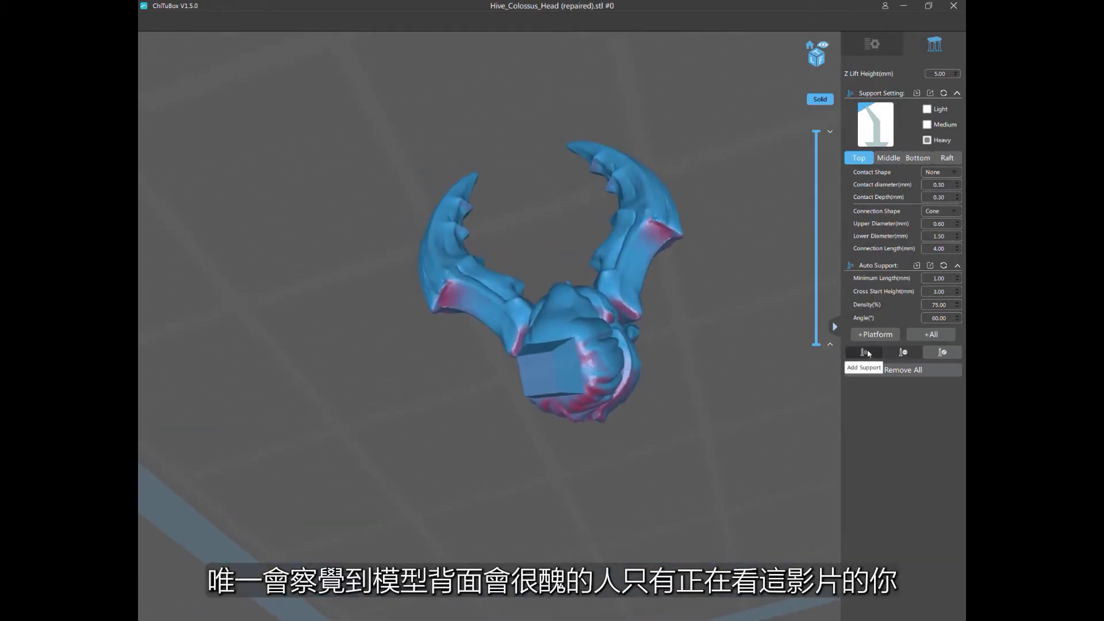
{"action": "left_click", "coordinate": [868, 353]}
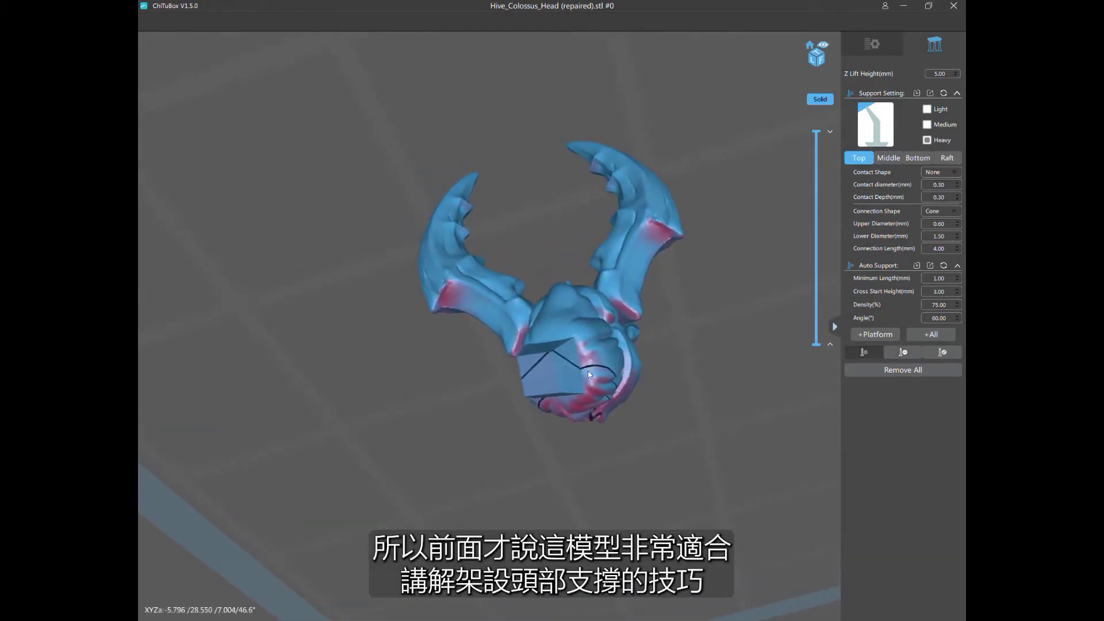
{"action": "left_click", "coordinate": [557, 390]}
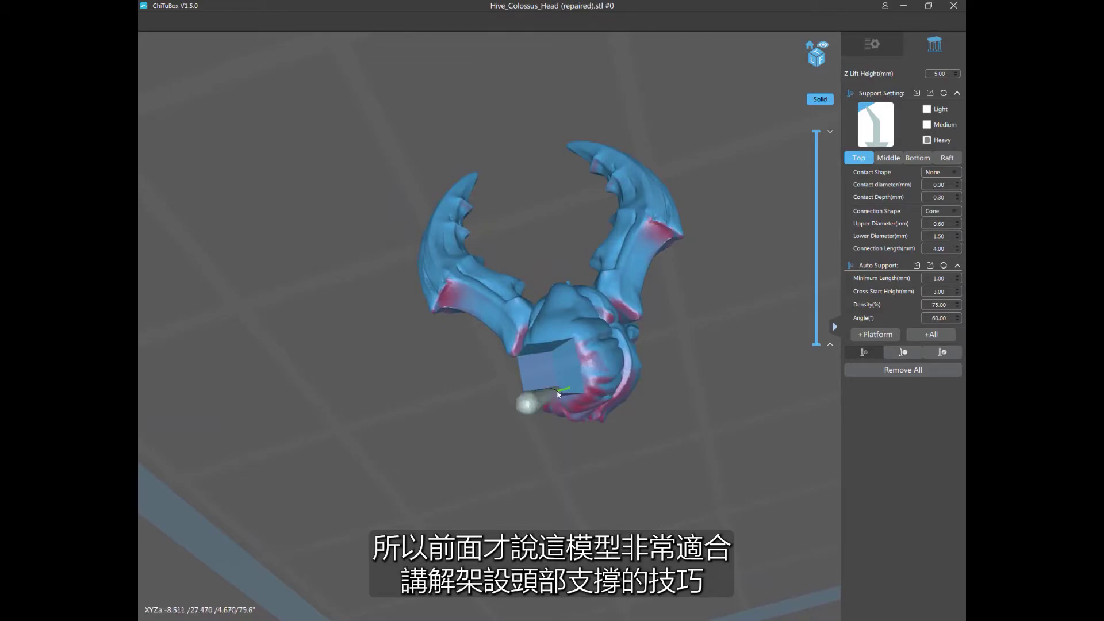
{"action": "scroll", "coordinate": [490, 358], "scroll_direction": "up", "scroll_amount": 2}
{"action": "scroll", "coordinate": [487, 363], "scroll_direction": "up", "scroll_amount": 1}
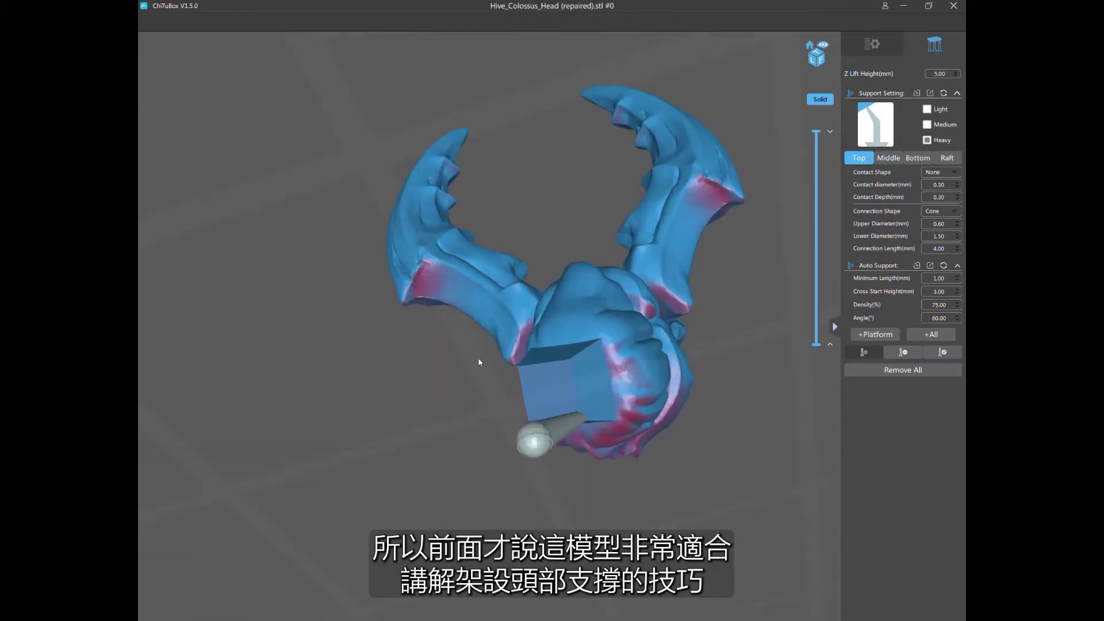
{"action": "right_click_drag", "start_coordinate": [481, 364], "coordinate": [449, 399]}
{"action": "left_click", "coordinate": [488, 395]}
{"action": "middle_click_drag", "start_coordinate": [665, 393], "coordinate": [664, 354]}
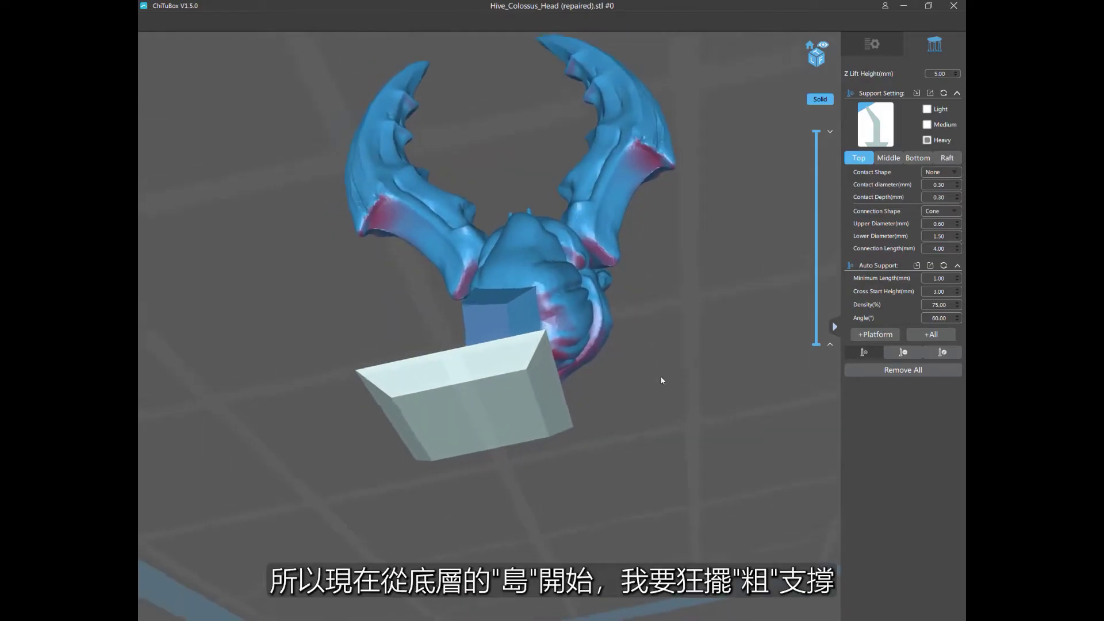
{"action": "scroll", "coordinate": [659, 359], "scroll_direction": "up", "scroll_amount": 3}
{"action": "left_click", "coordinate": [463, 417]}
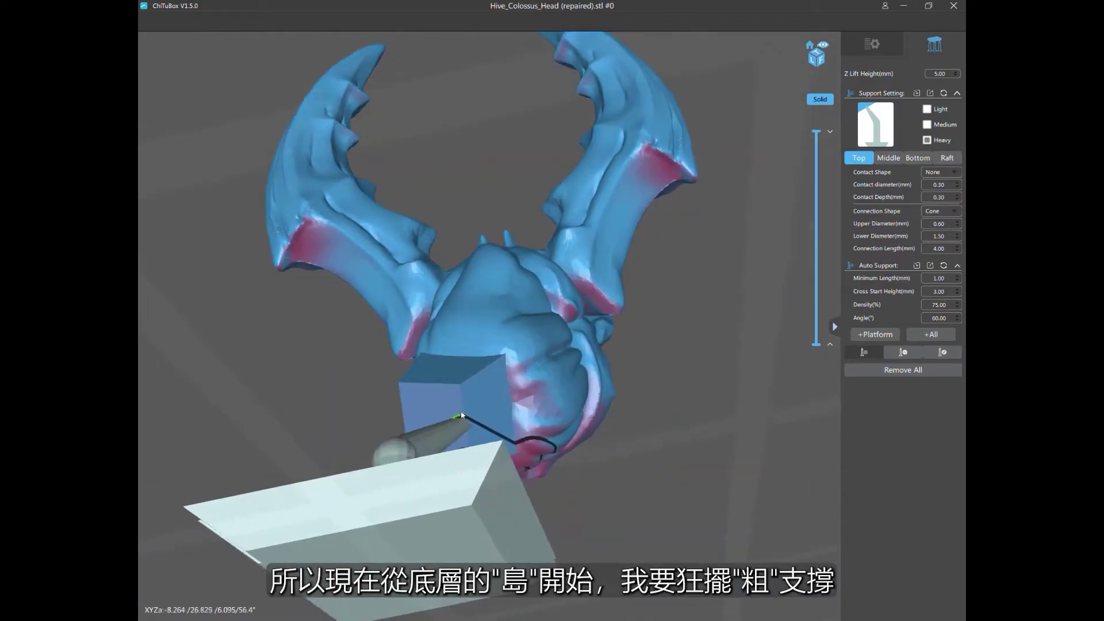
{"action": "left_click", "coordinate": [437, 397]}
{"action": "left_click", "coordinate": [474, 394]}
Add two more heavy supports under the head's lower left and lower right.
{"action": "middle_click_drag", "start_coordinate": [224, 404], "coordinate": [377, 351]}
{"action": "left_click_drag", "start_coordinate": [376, 350], "coordinate": [594, 326]}
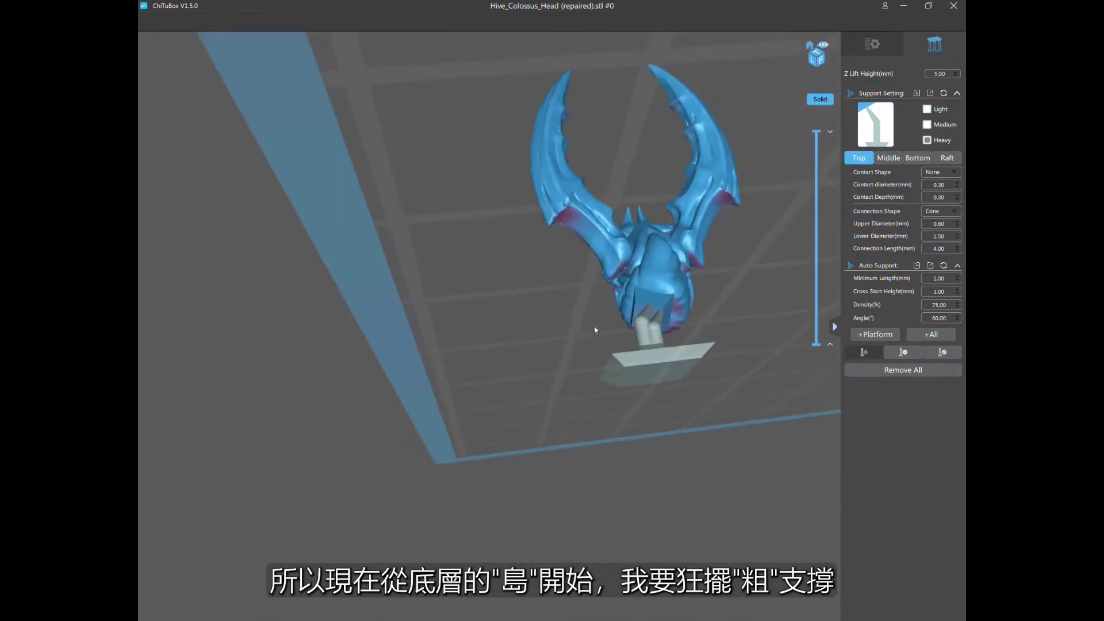
{"action": "left_click", "coordinate": [635, 309]}
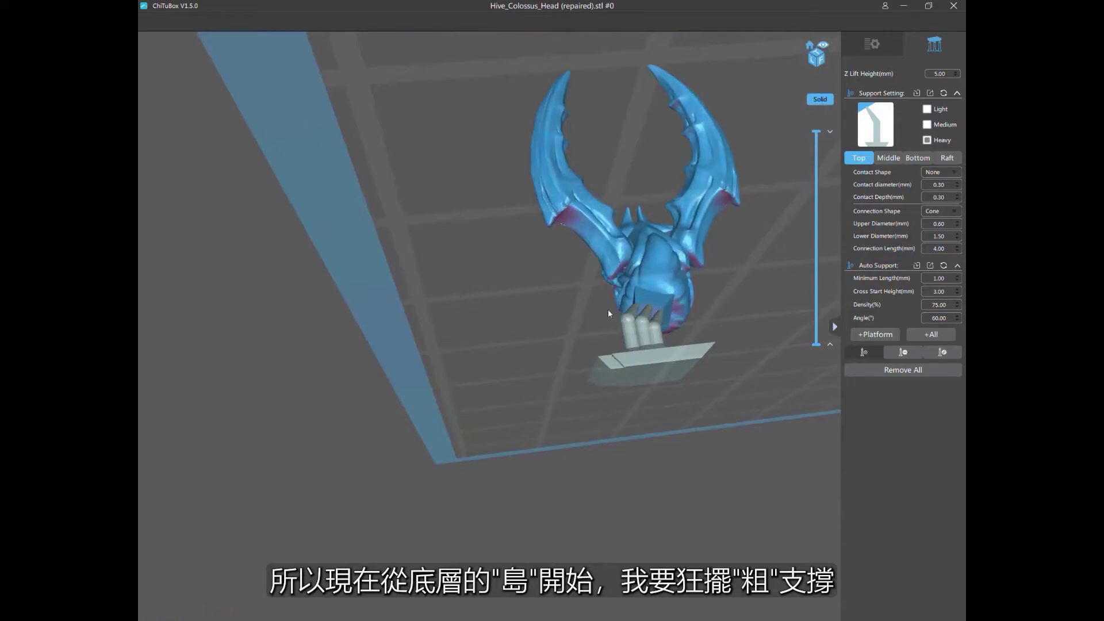
{"action": "left_click", "coordinate": [667, 315]}
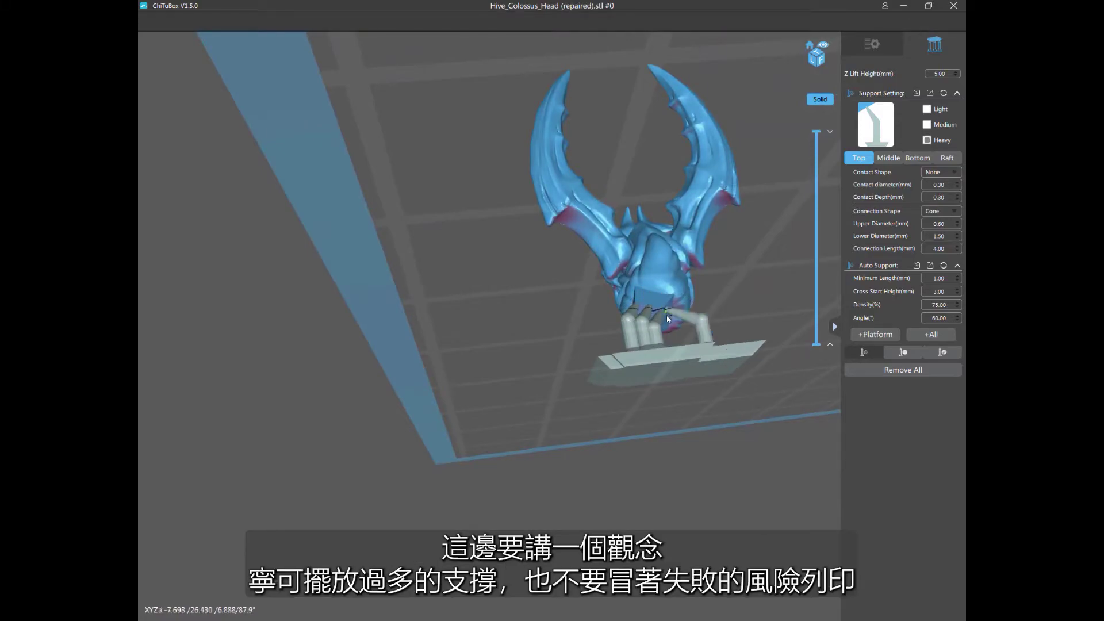
{"action": "left_click_drag", "start_coordinate": [651, 281], "coordinate": [474, 250]}
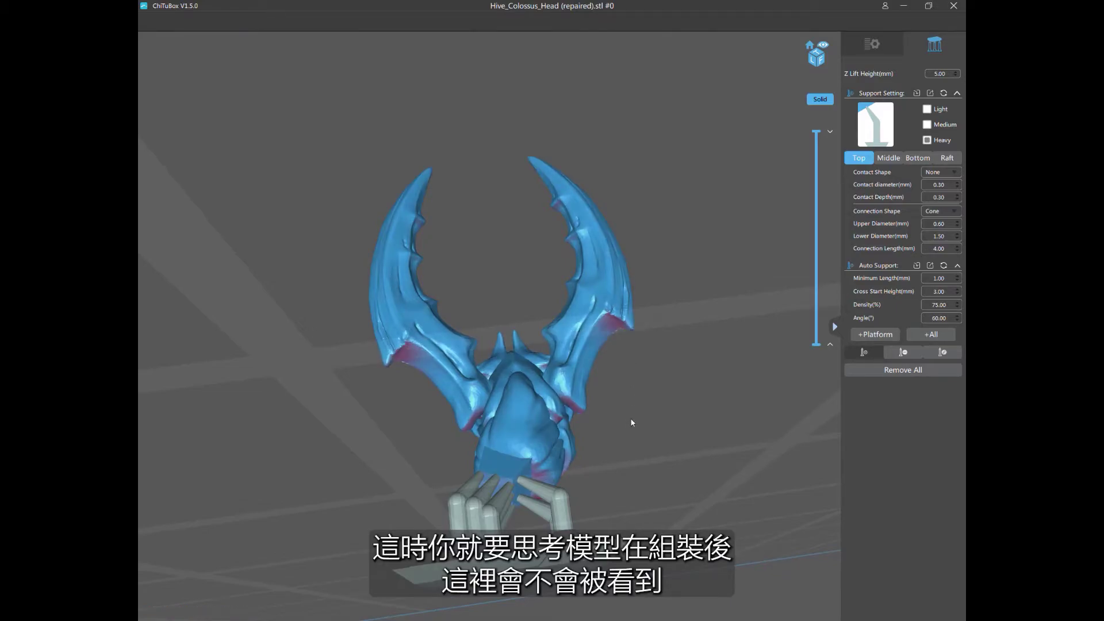
Add Medium supports under the right and left wing tips and a braced one under the head.
{"action": "left_click_drag", "start_coordinate": [630, 413], "coordinate": [632, 405]}
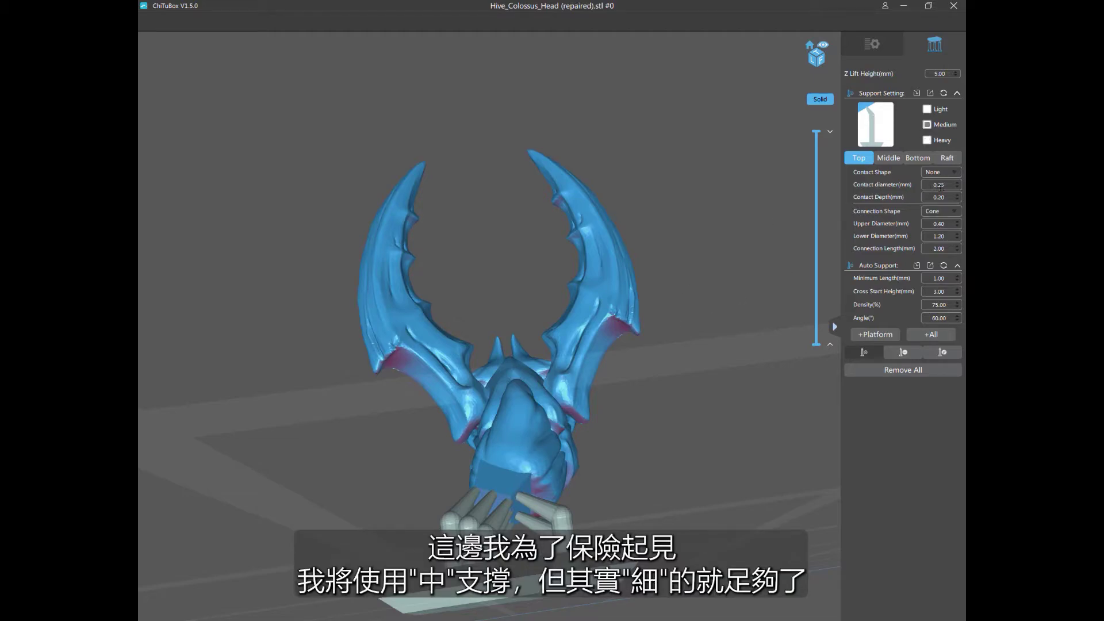
{"action": "left_click", "coordinate": [638, 333]}
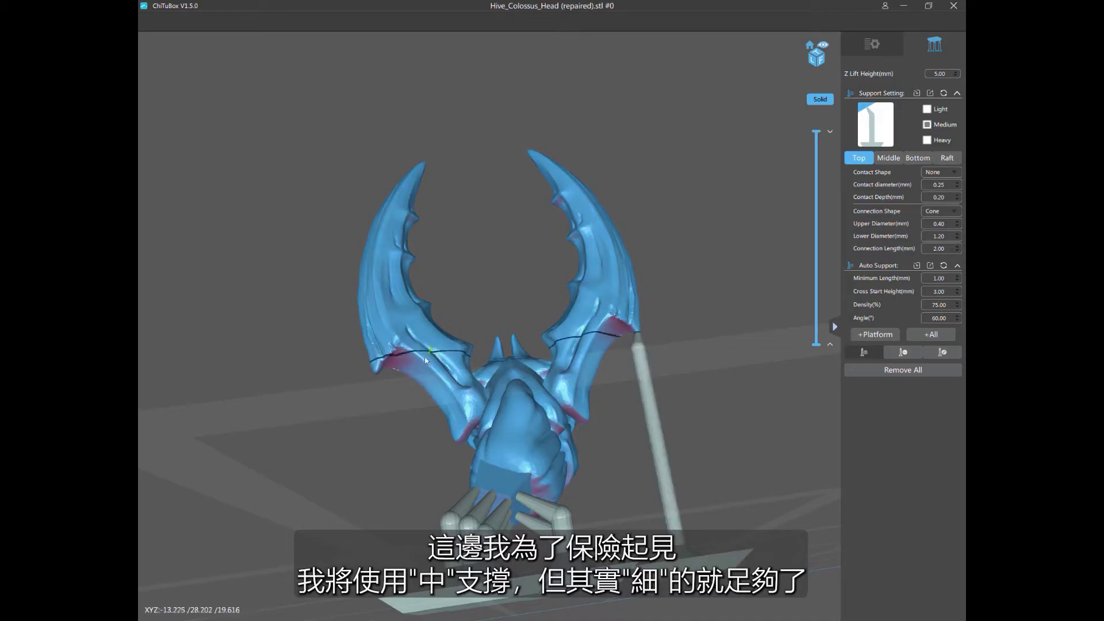
{"action": "left_click", "coordinate": [376, 375]}
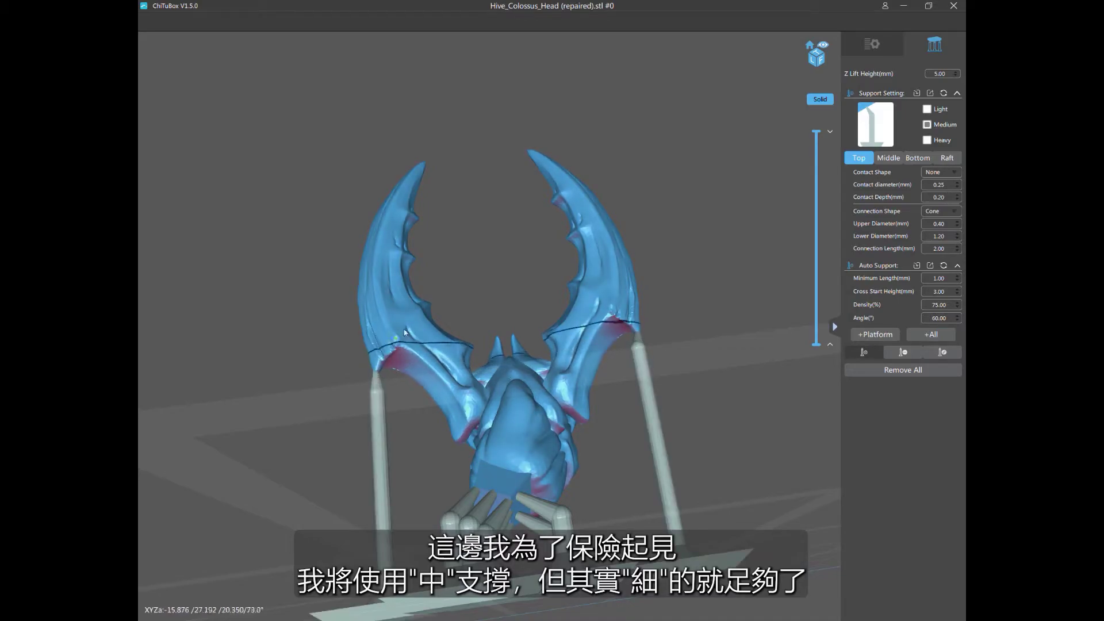
{"action": "scroll", "coordinate": [550, 323], "scroll_direction": "up", "scroll_amount": 2}
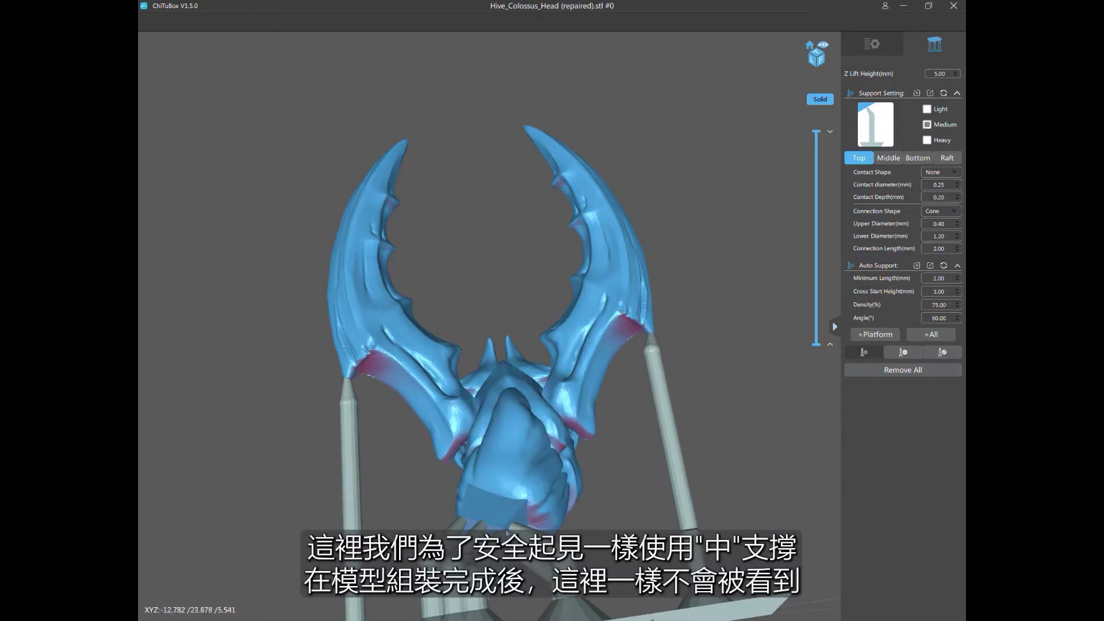
{"action": "left_click", "coordinate": [590, 439]}
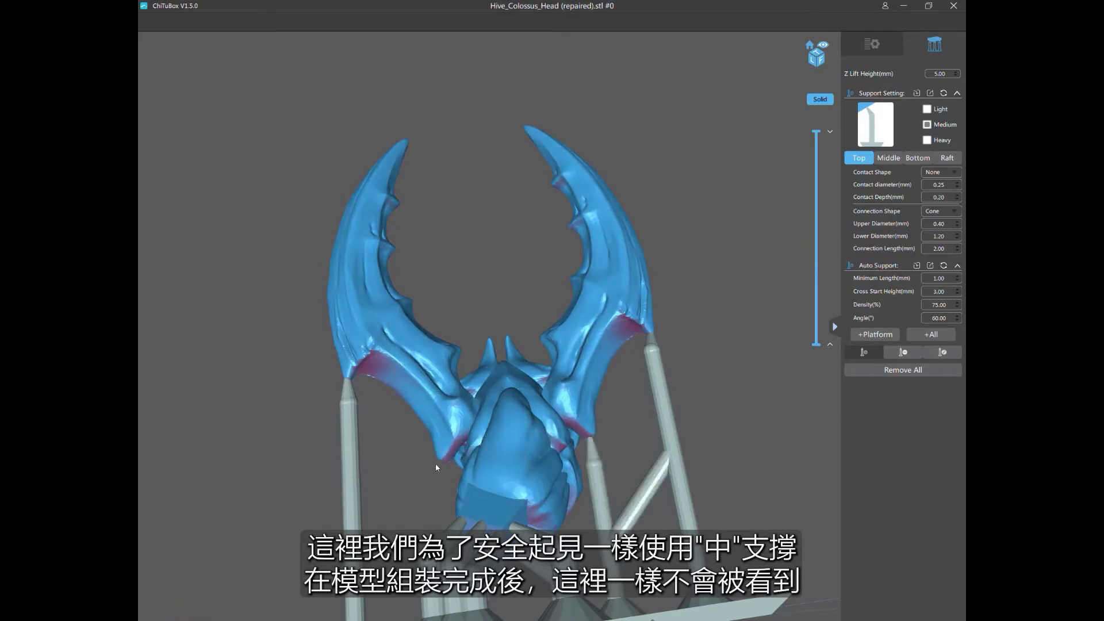
{"action": "left_click_drag", "start_coordinate": [396, 427], "coordinate": [307, 429]}
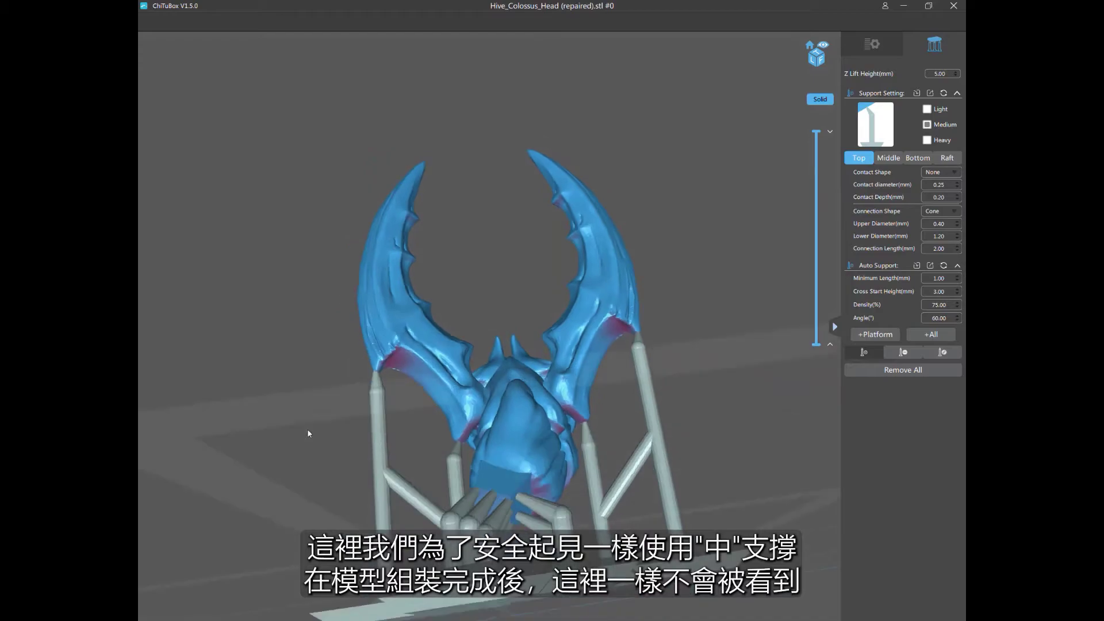
{"action": "right_click_drag", "start_coordinate": [307, 429], "coordinate": [346, 441]}
{"action": "scroll", "coordinate": [346, 441], "scroll_direction": "up", "scroll_amount": 3}
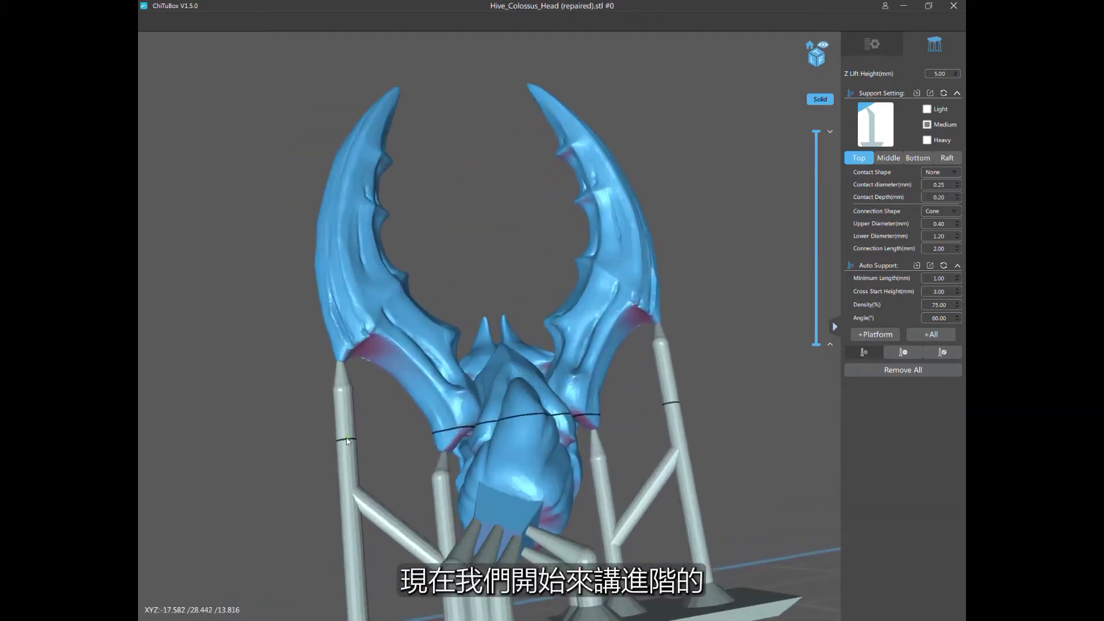
{"action": "scroll", "coordinate": [346, 440], "scroll_direction": "up", "scroll_amount": 2}
{"action": "middle_click_drag", "start_coordinate": [381, 467], "coordinate": [381, 430]}
{"action": "scroll", "coordinate": [389, 408], "scroll_direction": "up", "scroll_amount": 2}
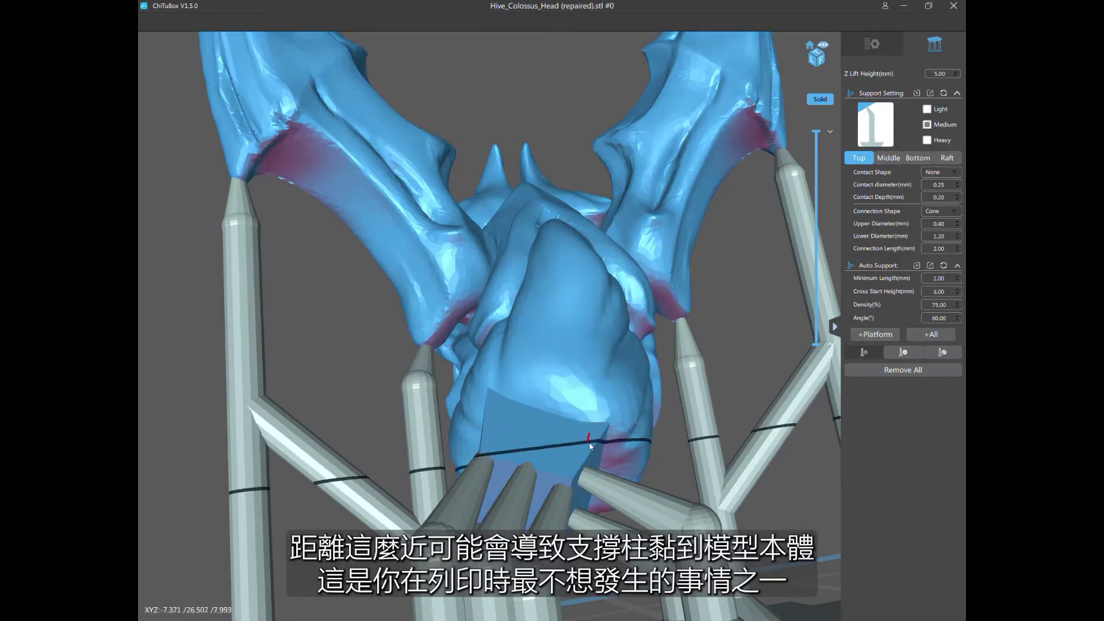
{"action": "left_click", "coordinate": [944, 355]}
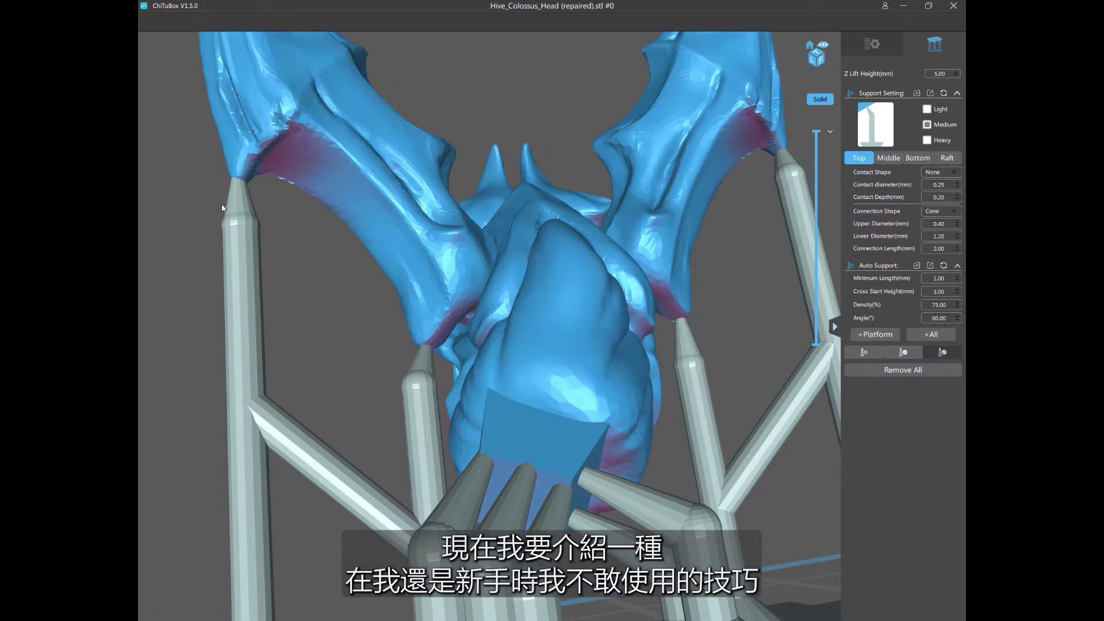
Move the left wing support's contact point up the wing and slide its middle joint along it.
{"action": "left_click", "coordinate": [248, 193]}
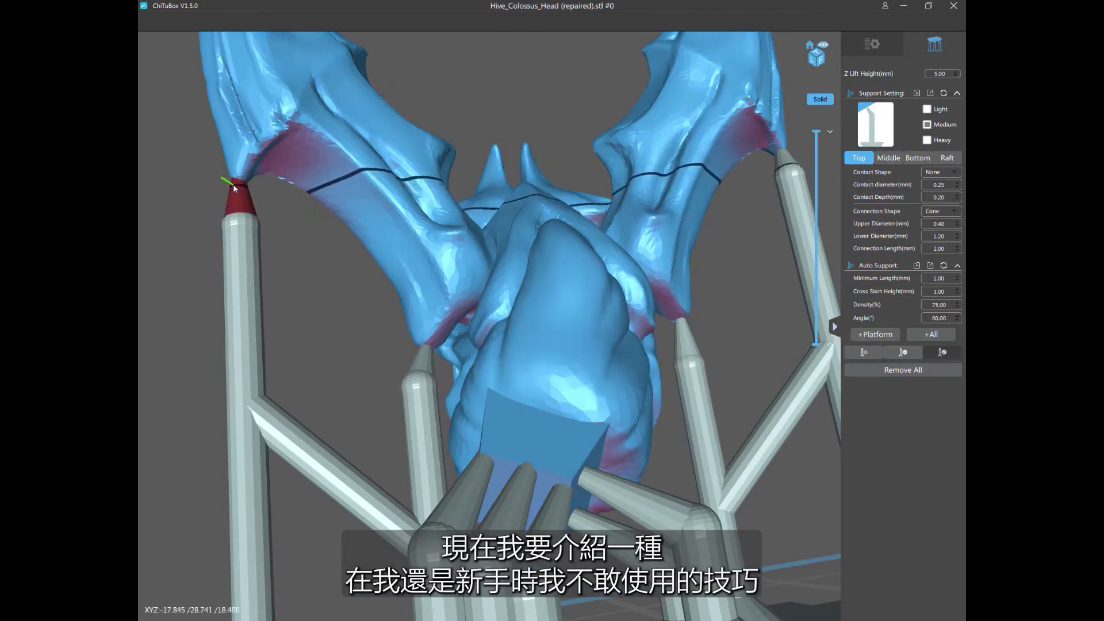
{"action": "mouse_move", "coordinate": [254, 192]}
{"action": "left_mouse_down"}
{"action": "mouse_move", "coordinate": [297, 179]}
{"action": "mouse_move", "coordinate": [292, 126]}
{"action": "mouse_move", "coordinate": [264, 123]}
{"action": "mouse_move", "coordinate": [374, 202]}
{"action": "mouse_move", "coordinate": [392, 253]}
{"action": "mouse_move", "coordinate": [332, 176]}
{"action": "mouse_move", "coordinate": [209, 118]}
{"action": "mouse_move", "coordinate": [320, 147]}
{"action": "mouse_move", "coordinate": [321, 161]}
{"action": "mouse_move", "coordinate": [241, 175]}
{"action": "mouse_move", "coordinate": [238, 196]}
{"action": "left_mouse_up"}
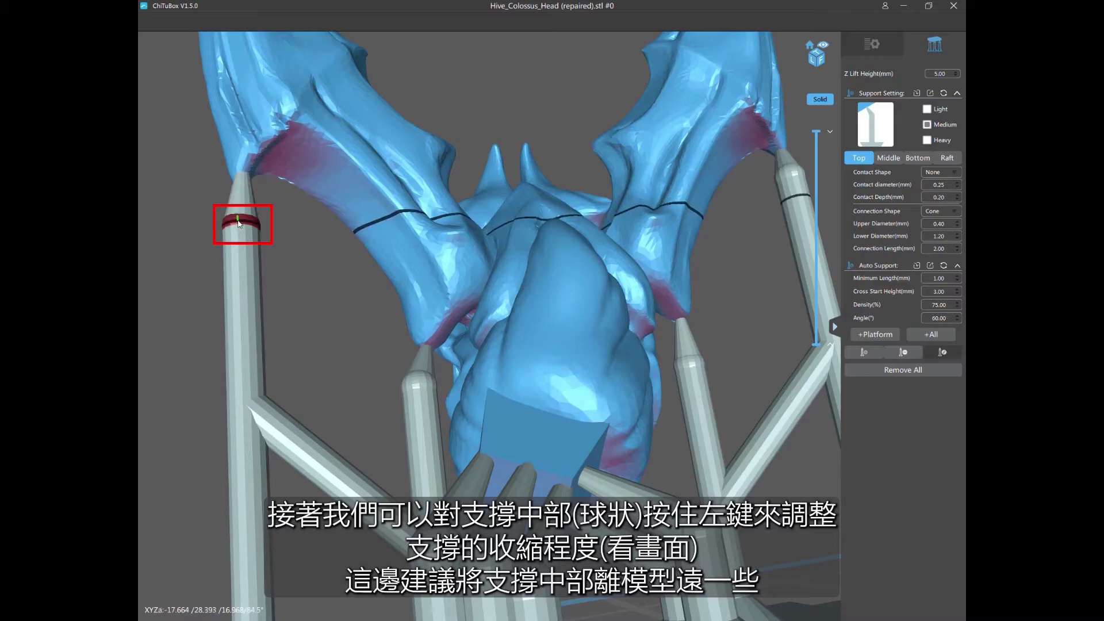
{"action": "left_click_drag", "start_coordinate": [238, 223], "coordinate": [245, 384]}
{"action": "scroll", "coordinate": [255, 214], "scroll_direction": "down", "scroll_amount": 2}
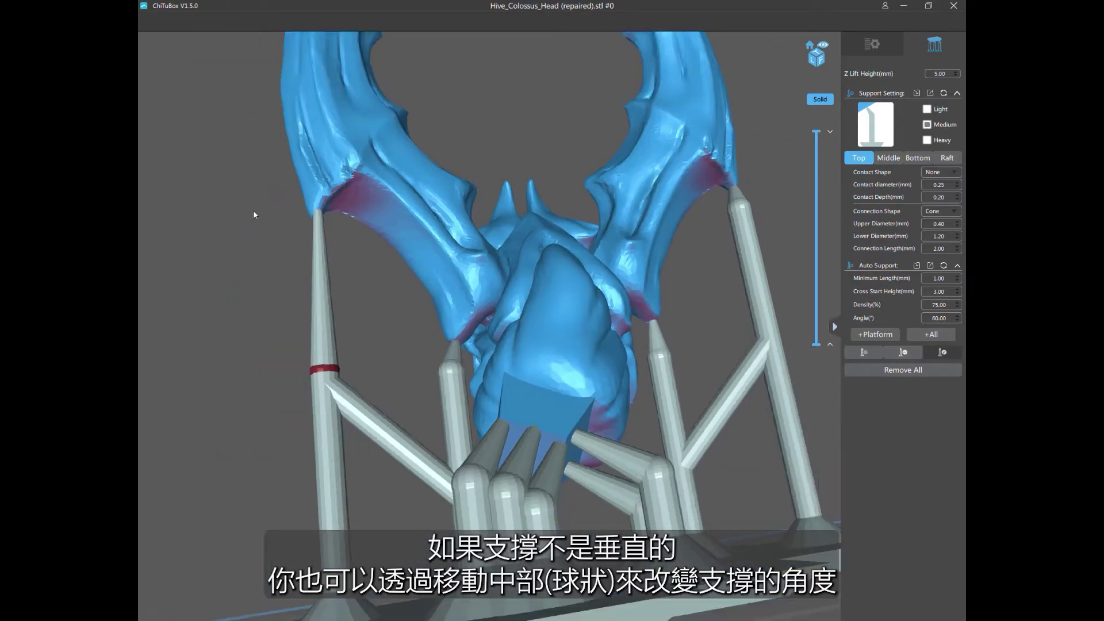
{"action": "scroll", "coordinate": [758, 237], "scroll_direction": "down", "scroll_amount": 2}
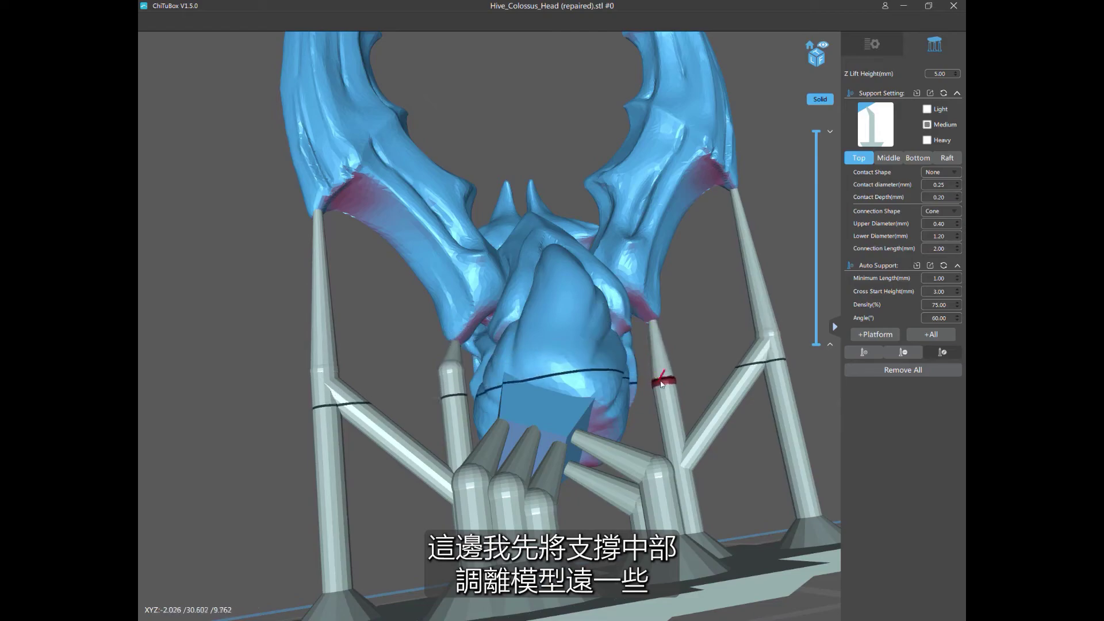
Lower the inner support's middle joint away from the head and drag the left support's base across the plate.
{"action": "left_click_drag", "start_coordinate": [660, 377], "coordinate": [673, 435]}
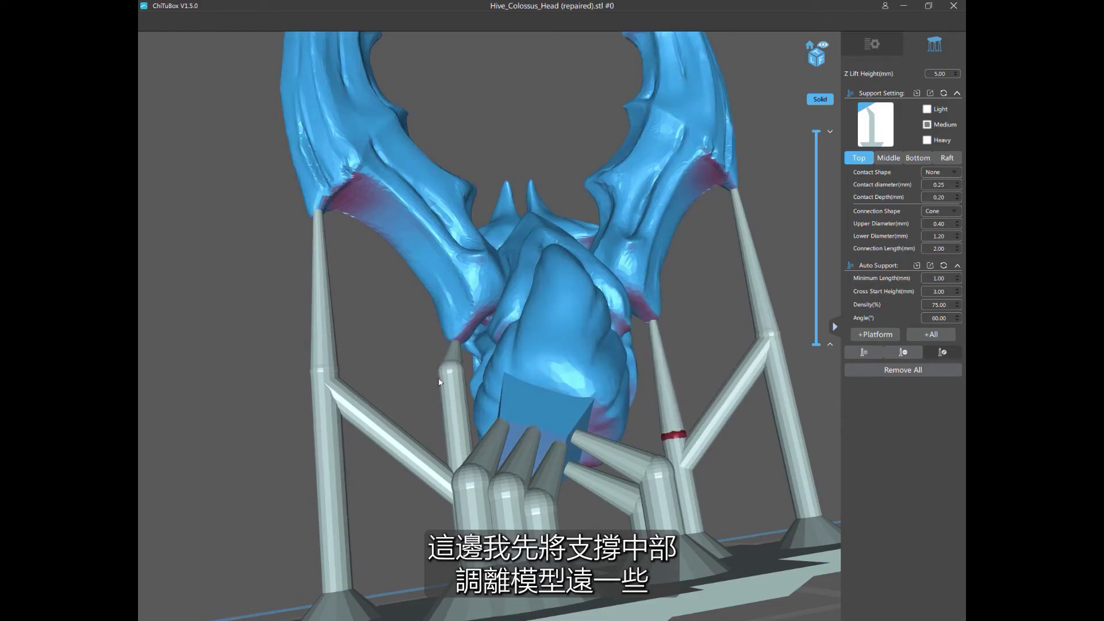
{"action": "left_click_drag", "start_coordinate": [446, 368], "coordinate": [451, 442]}
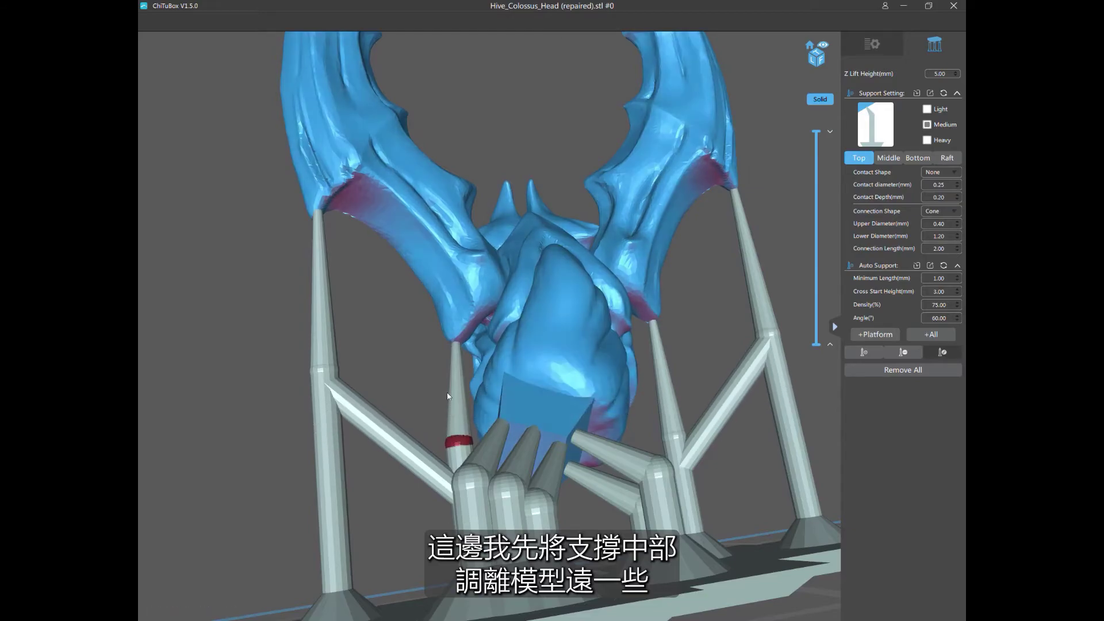
{"action": "left_click", "coordinate": [323, 447]}
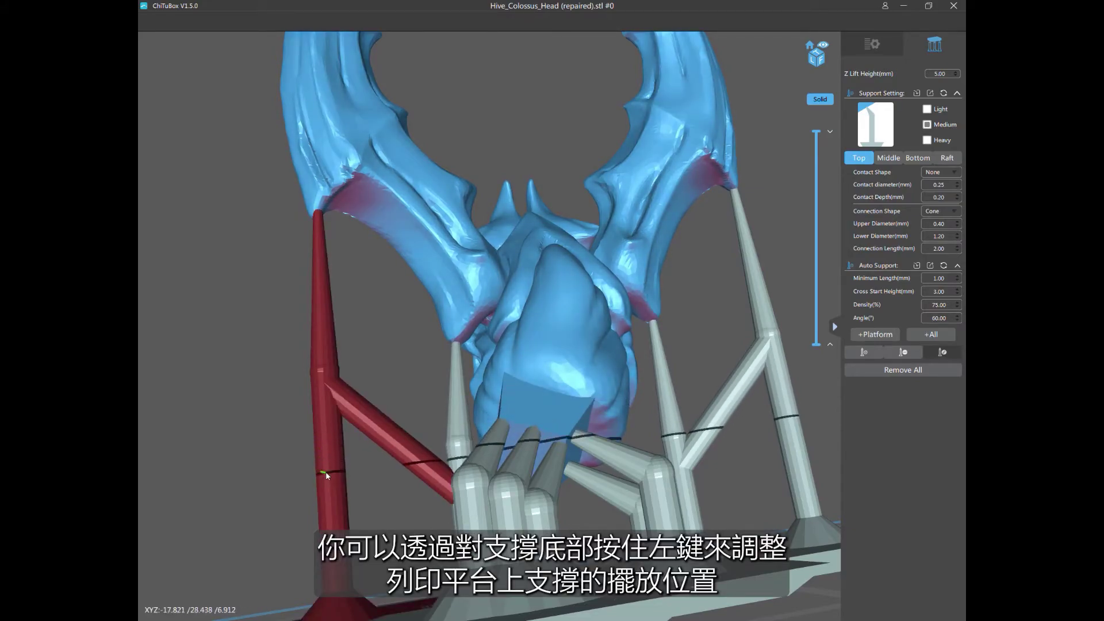
{"action": "left_click_drag", "start_coordinate": [322, 474], "coordinate": [236, 499]}
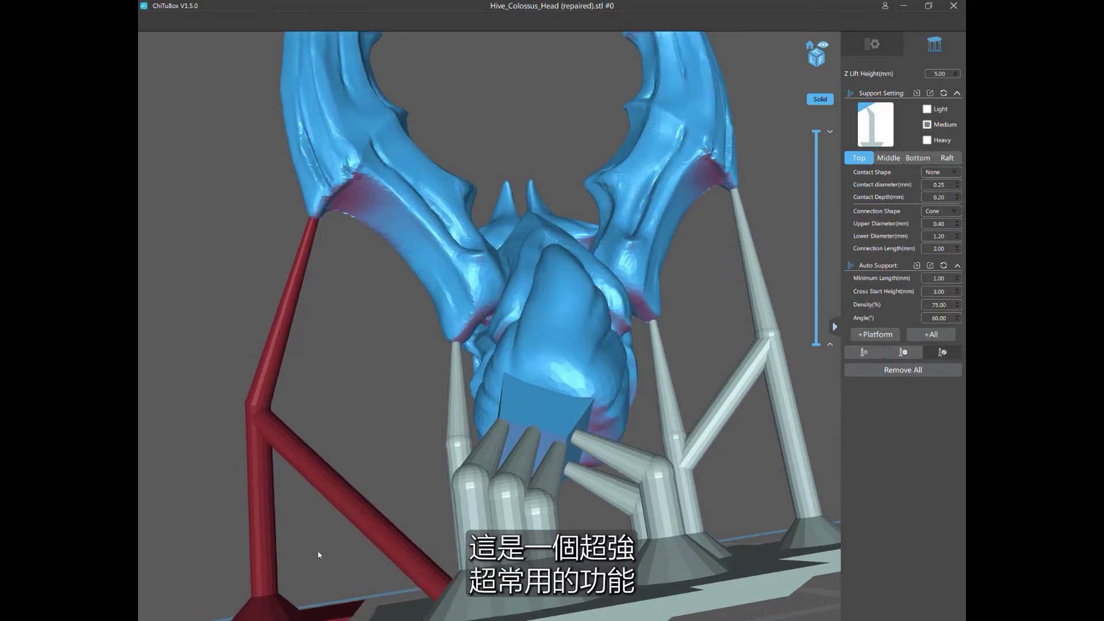
Shift the left support's base further along the plate so it leans, and confirm the new position.
{"action": "scroll", "coordinate": [318, 552], "scroll_direction": "down", "scroll_amount": 5}
{"action": "right_click_drag", "start_coordinate": [295, 479], "coordinate": [299, 454]}
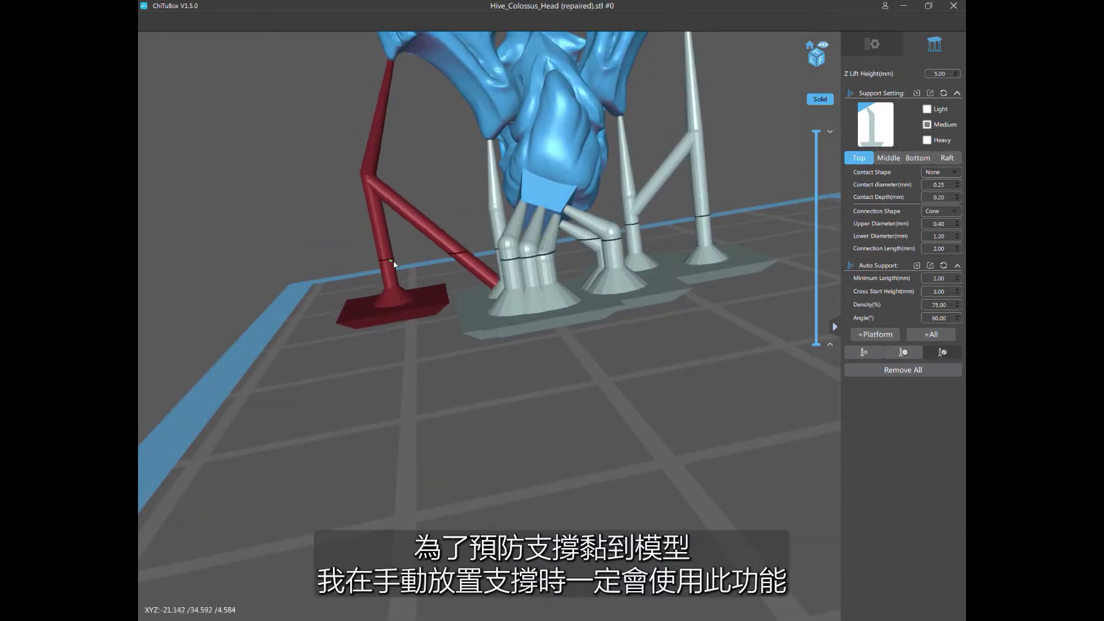
{"action": "left_click_drag", "start_coordinate": [394, 262], "coordinate": [409, 278]}
{"action": "left_click", "coordinate": [392, 69]}
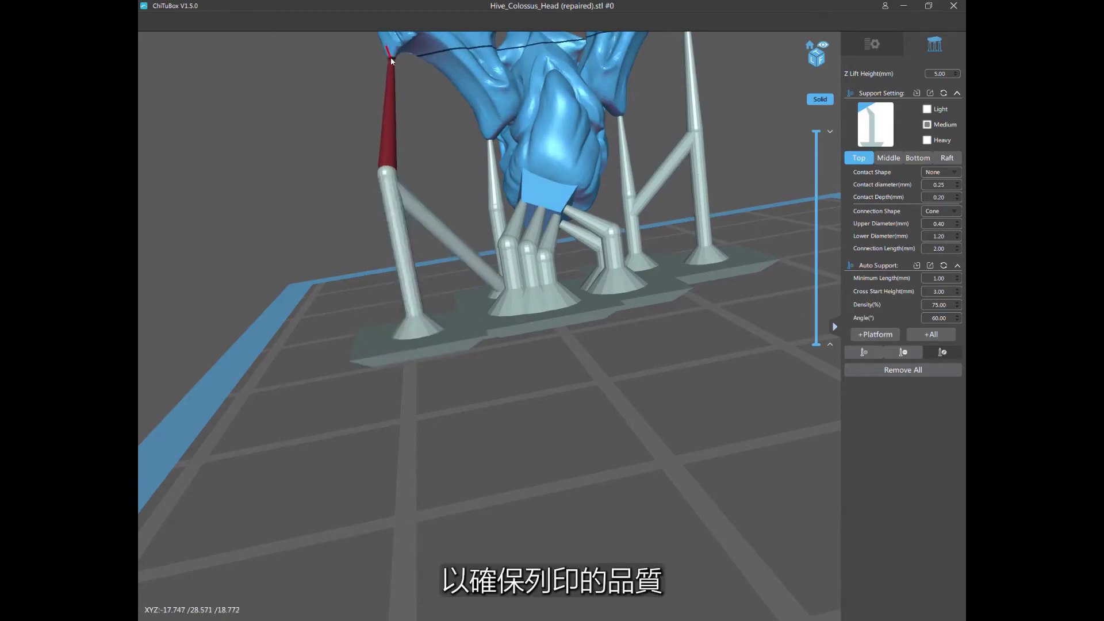
{"action": "scroll", "coordinate": [275, 131], "scroll_direction": "up", "scroll_amount": 1}
{"action": "left_click_drag", "start_coordinate": [275, 131], "coordinate": [273, 202]}
{"action": "scroll", "coordinate": [262, 187], "scroll_direction": "up", "scroll_amount": 4}
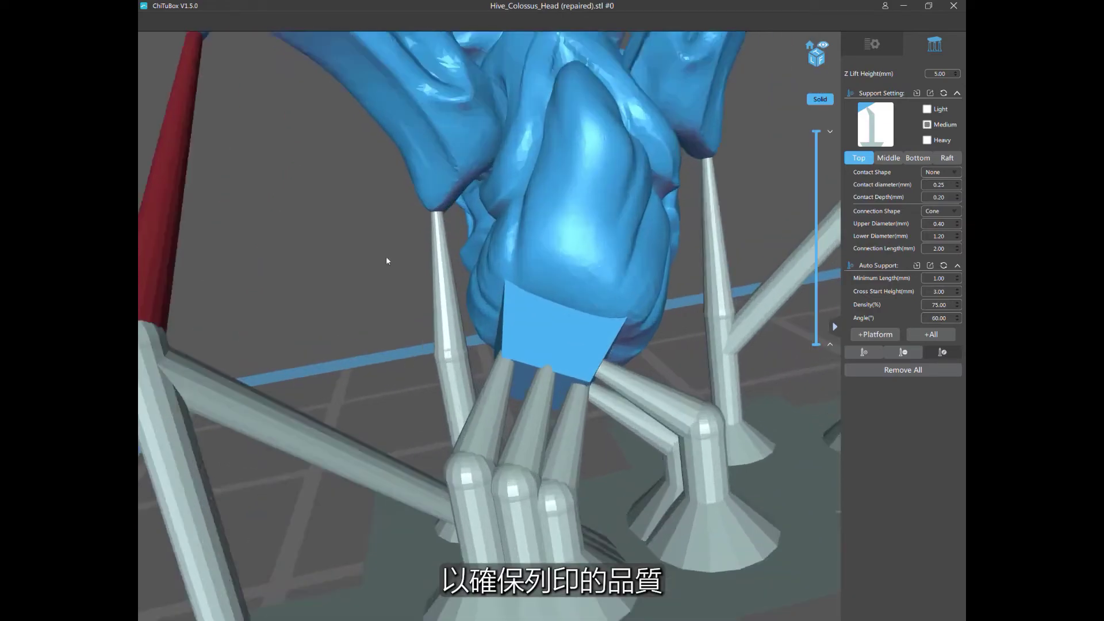
{"action": "scroll", "coordinate": [387, 260], "scroll_direction": "up", "scroll_amount": 2}
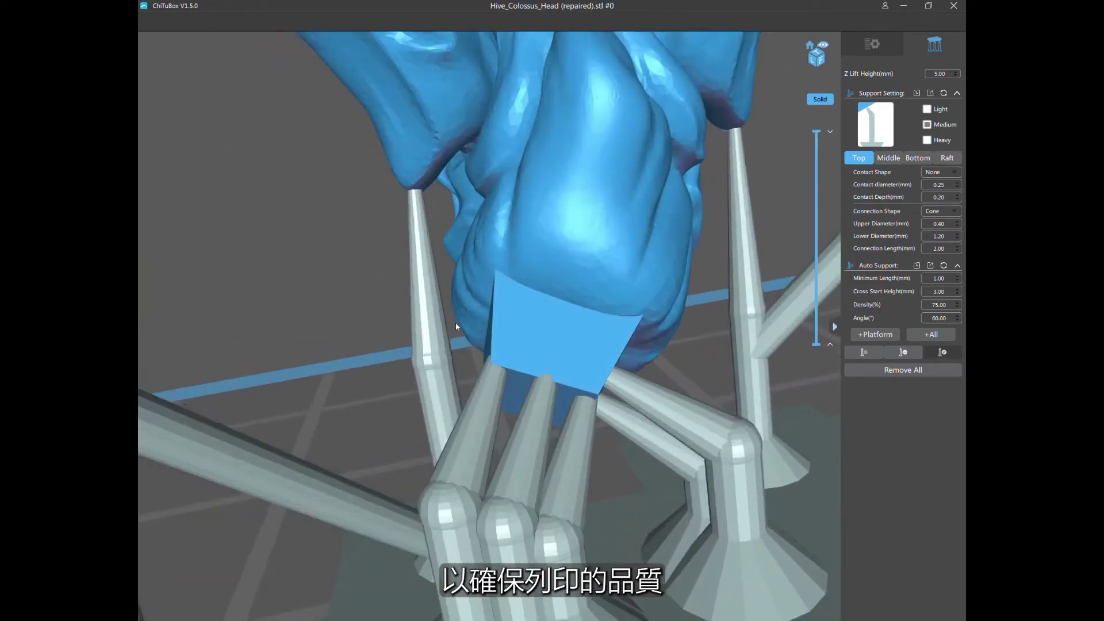
{"action": "scroll", "coordinate": [449, 311], "scroll_direction": "down", "scroll_amount": 1}
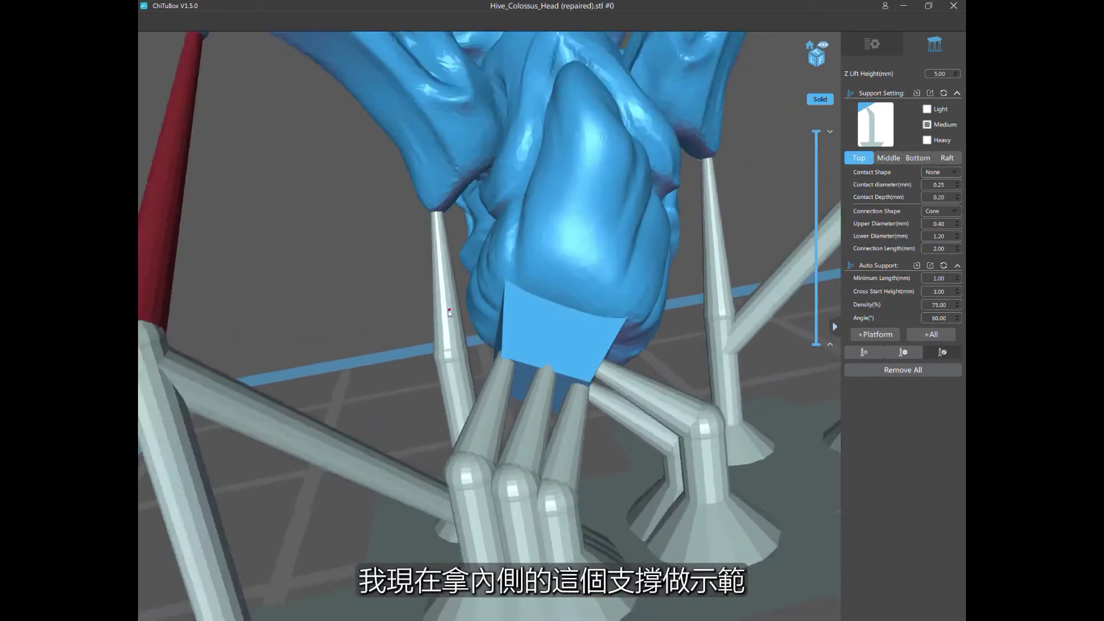
{"action": "scroll", "coordinate": [451, 308], "scroll_direction": "down", "scroll_amount": 5}
{"action": "scroll", "coordinate": [451, 299], "scroll_direction": "up", "scroll_amount": 6}
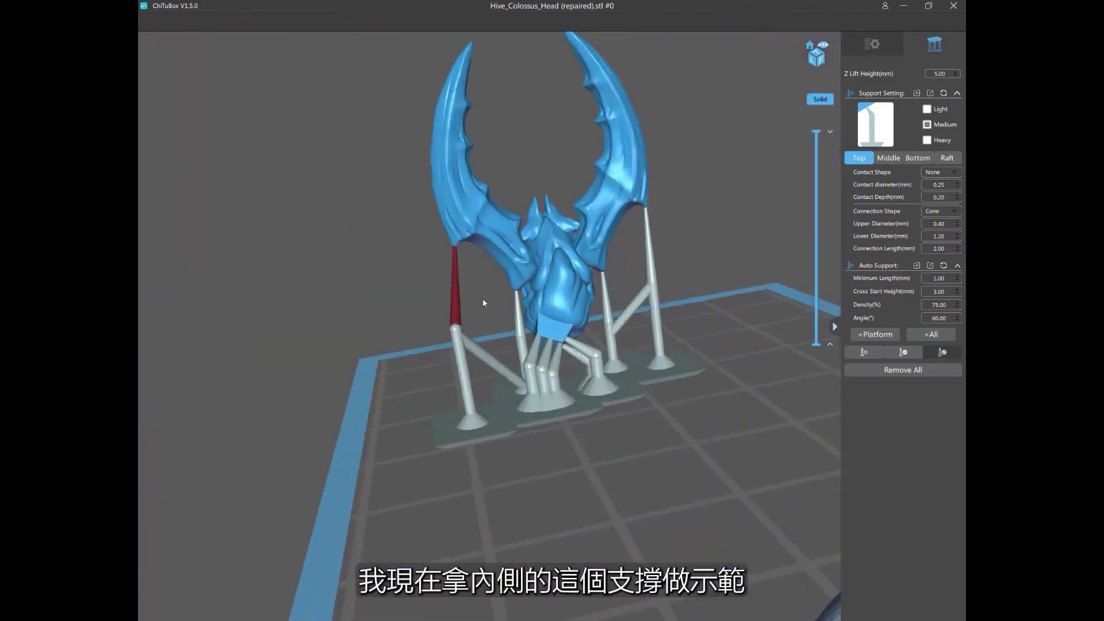
Bend the inner support outward away from the head and reattach its tip at a new contact point.
{"action": "scroll", "coordinate": [480, 295], "scroll_direction": "up", "scroll_amount": 10}
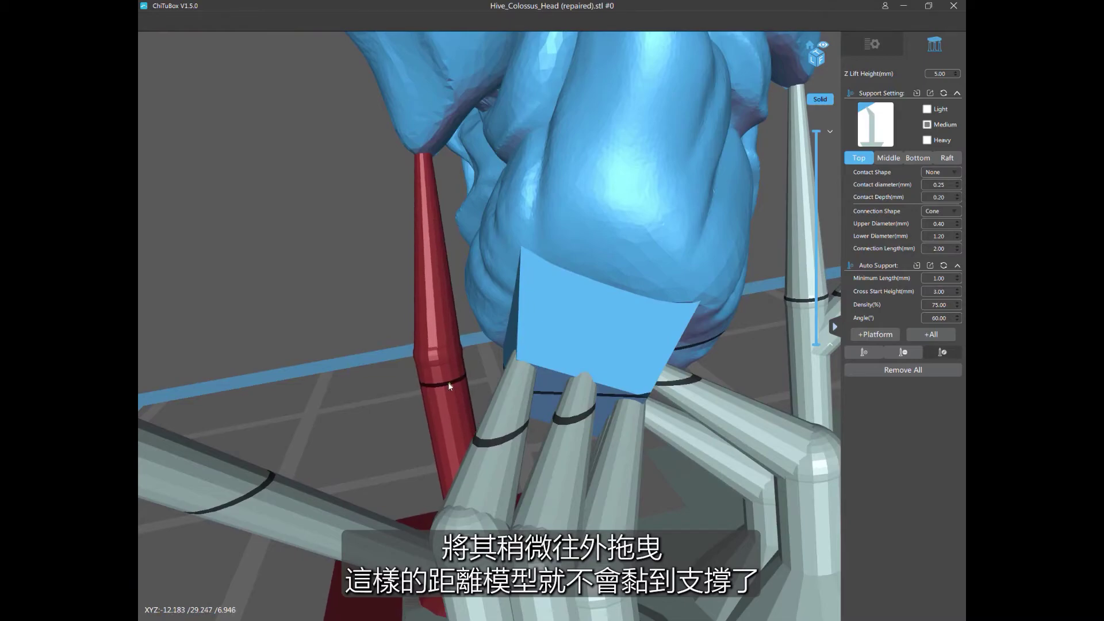
{"action": "left_click_drag", "start_coordinate": [447, 382], "coordinate": [417, 386]}
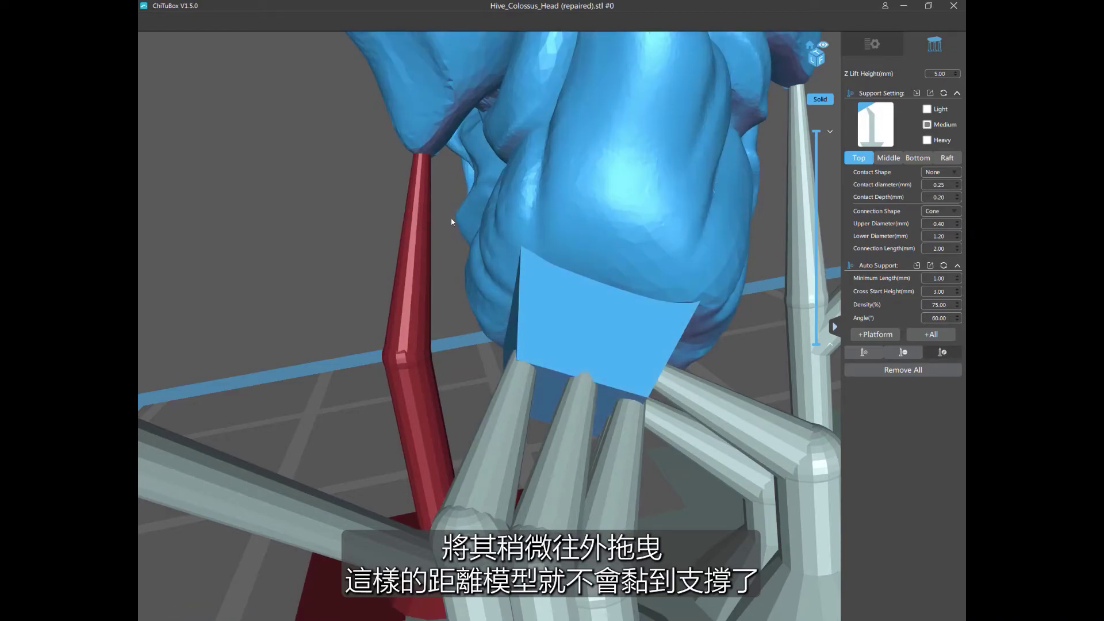
{"action": "left_click", "coordinate": [422, 157]}
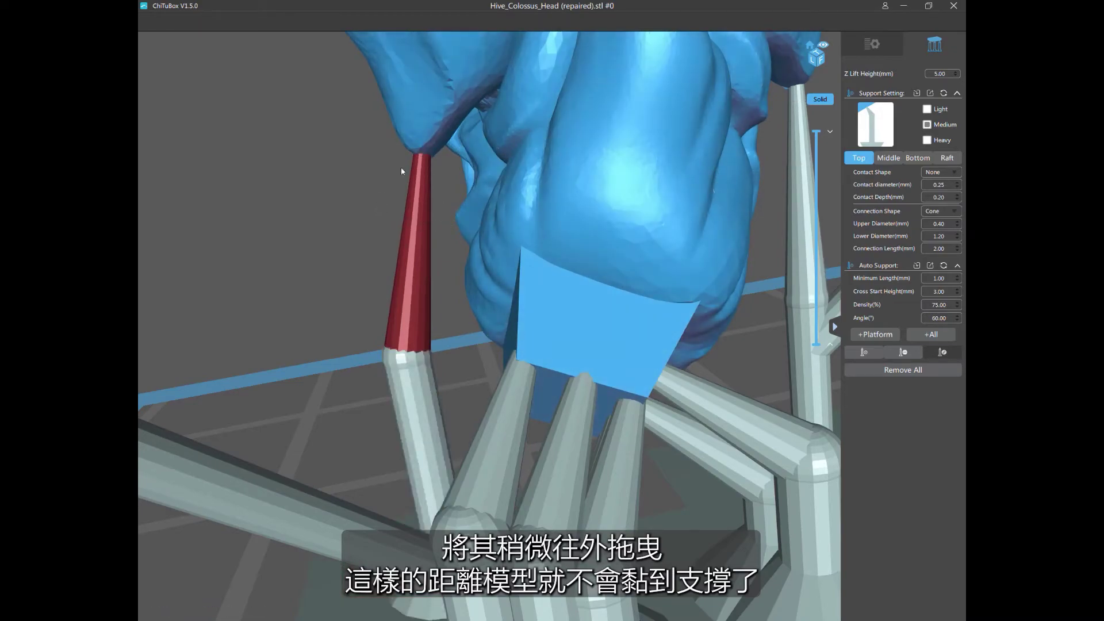
{"action": "mouse_move", "coordinate": [423, 157]}
{"action": "left_mouse_down"}
{"action": "mouse_move", "coordinate": [506, 197]}
{"action": "mouse_move", "coordinate": [428, 162]}
{"action": "left_mouse_up"}
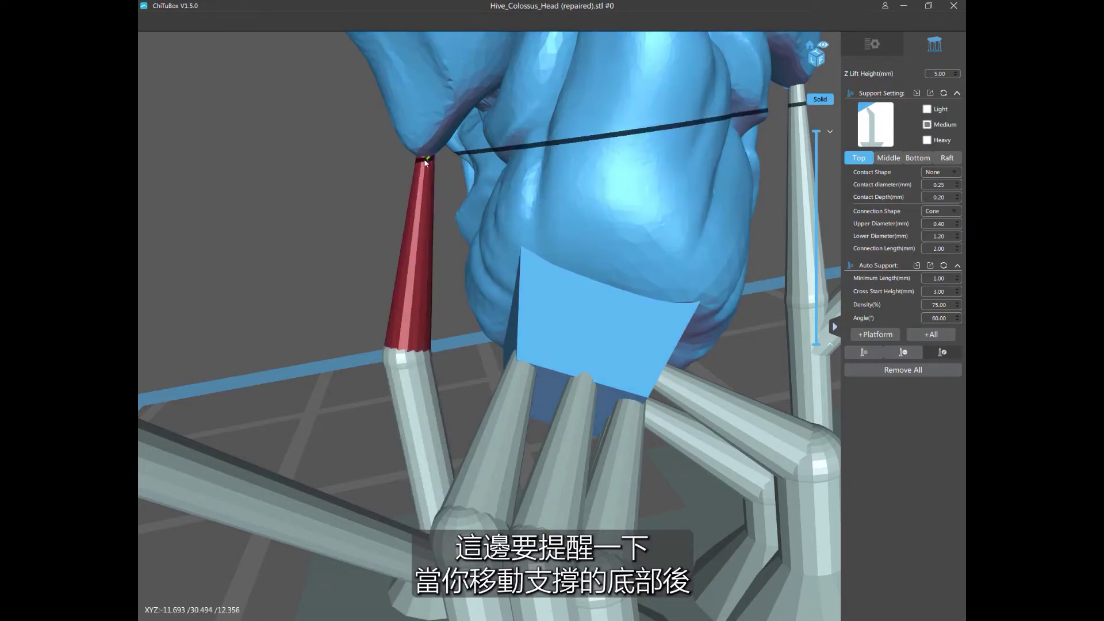
Orbit around the head to inspect the supports from the side and front.
{"action": "scroll", "coordinate": [339, 273], "scroll_direction": "down", "scroll_amount": 5}
{"action": "right_click_drag", "start_coordinate": [387, 271], "coordinate": [242, 256]}
{"action": "scroll", "coordinate": [358, 259], "scroll_direction": "down", "scroll_amount": 4}
{"action": "scroll", "coordinate": [311, 259], "scroll_direction": "up", "scroll_amount": 3}
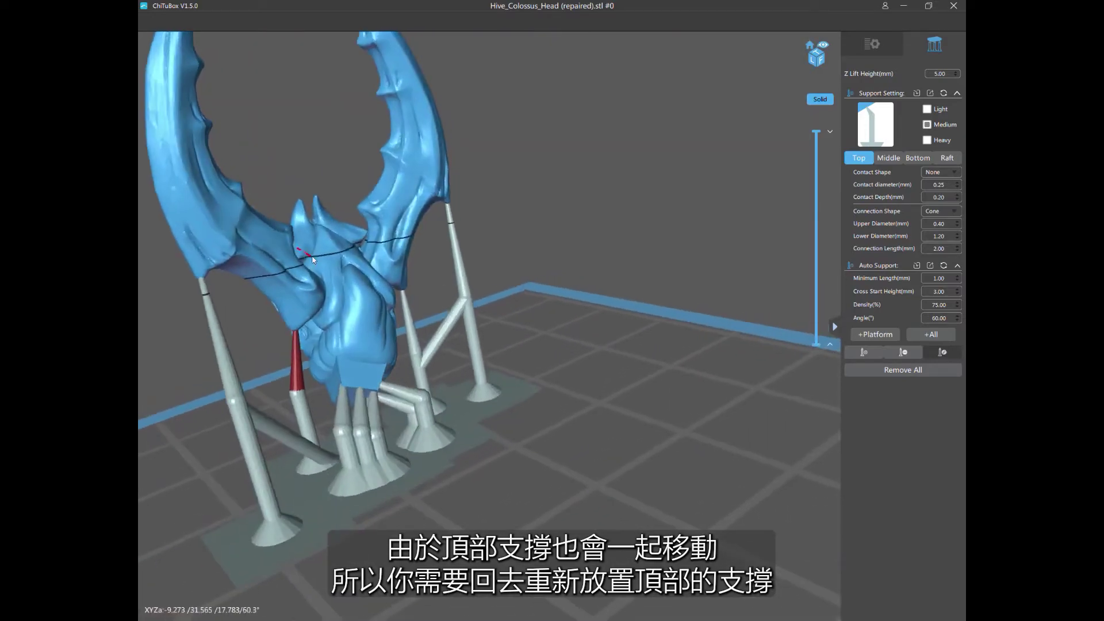
{"action": "right_click_drag", "start_coordinate": [313, 259], "coordinate": [354, 241]}
{"action": "scroll", "coordinate": [345, 248], "scroll_direction": "down", "scroll_amount": 6}
{"action": "right_click_drag", "start_coordinate": [256, 289], "coordinate": [330, 290]}
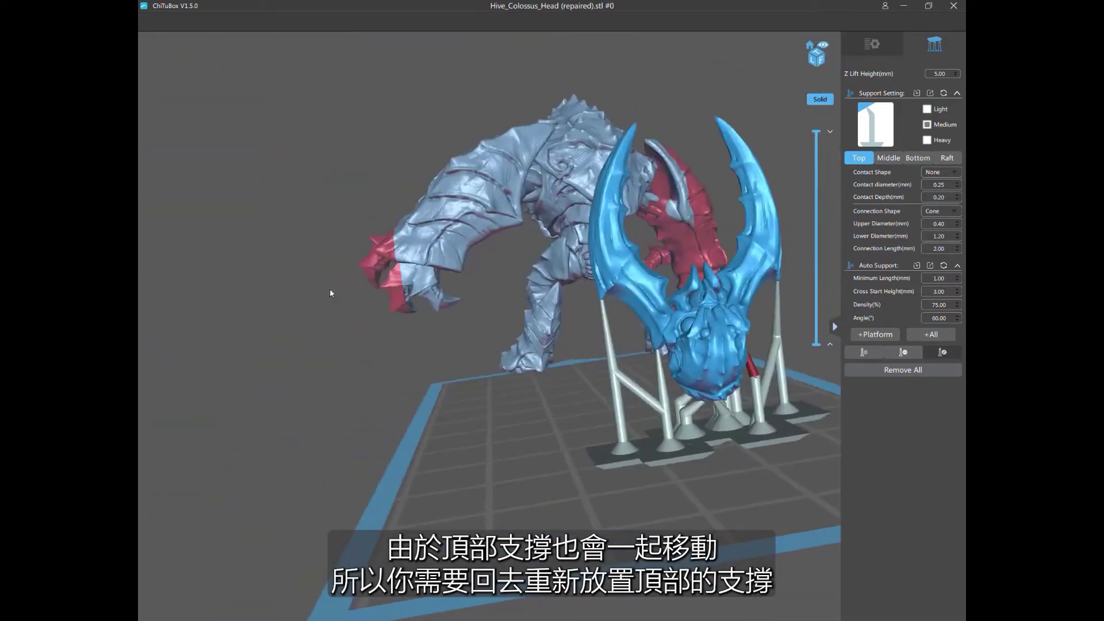
{"action": "left_click_drag", "start_coordinate": [329, 293], "coordinate": [295, 300]}
{"action": "scroll", "coordinate": [324, 341], "scroll_direction": "up", "scroll_amount": 3}
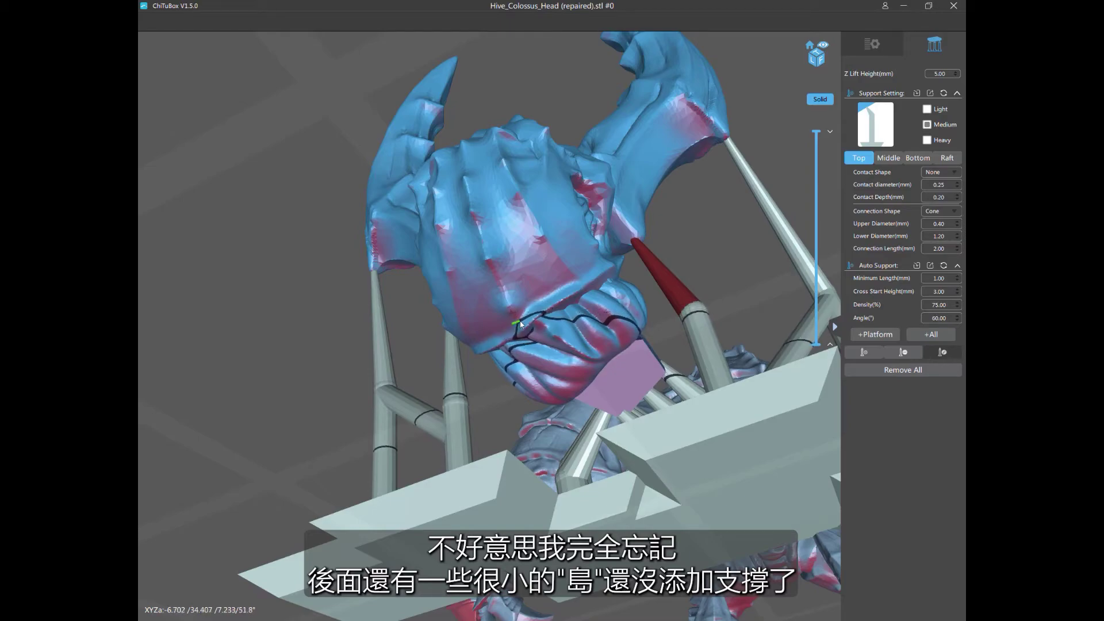
Choose the Heavy preset and add three supports under the head's lower edge and neck.
{"action": "left_click", "coordinate": [519, 323]}
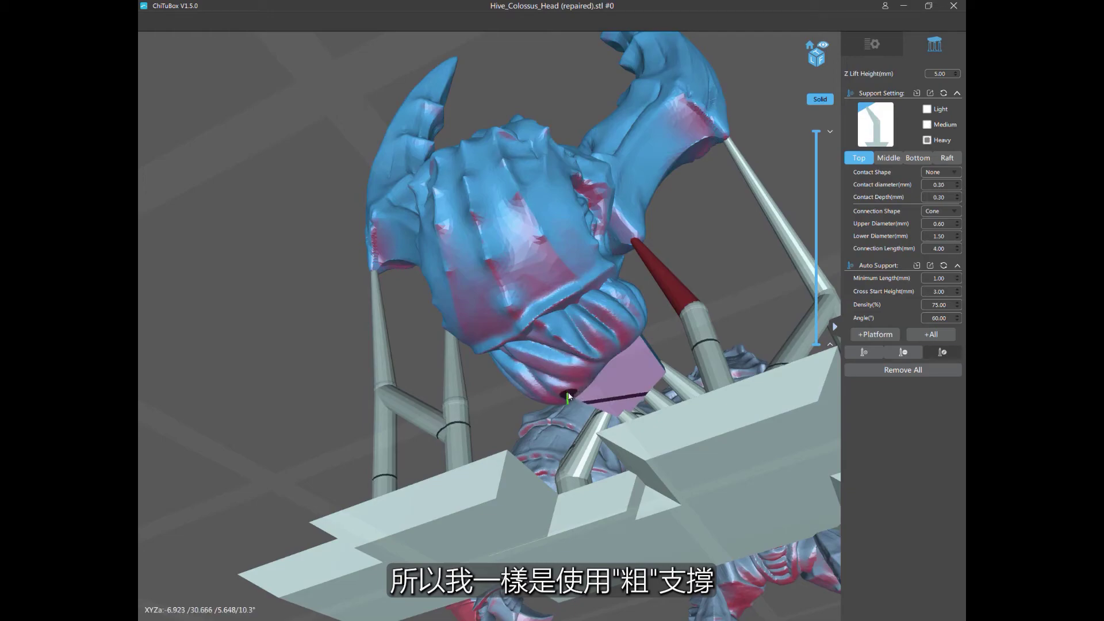
{"action": "left_click", "coordinate": [903, 352]}
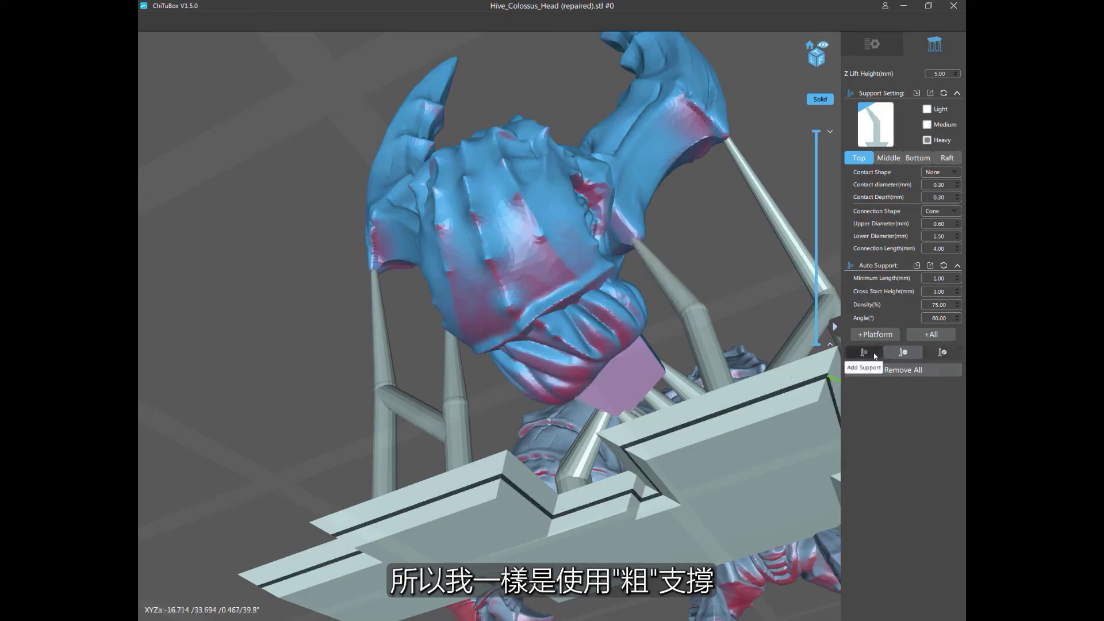
{"action": "left_click", "coordinate": [567, 397]}
{"action": "left_click", "coordinate": [582, 371]}
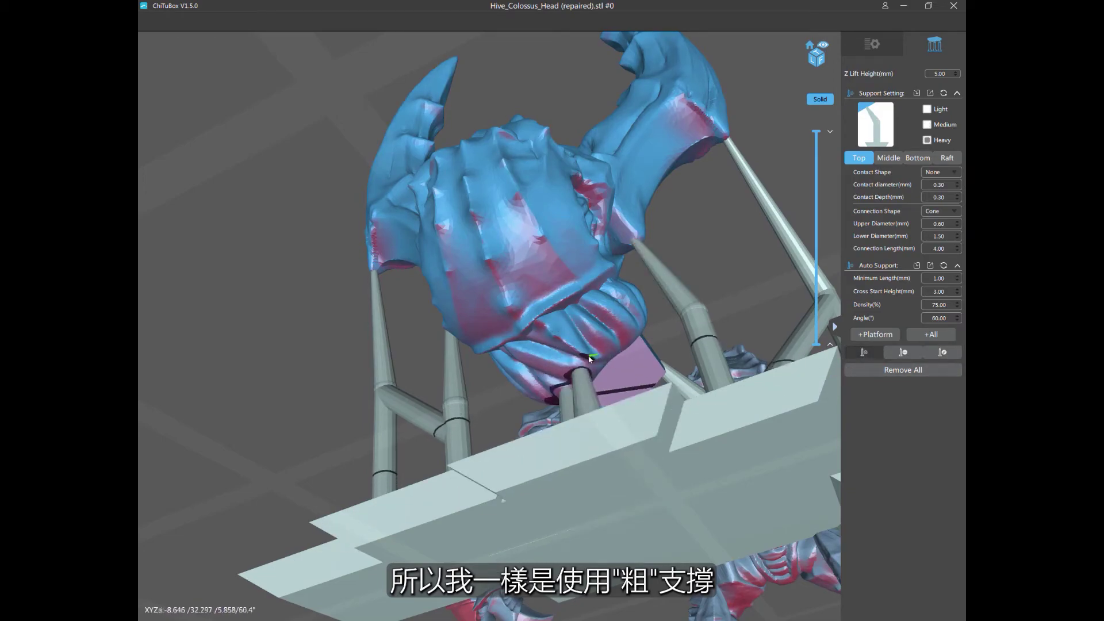
{"action": "left_click", "coordinate": [589, 357]}
{"action": "right_click_drag", "start_coordinate": [626, 333], "coordinate": [684, 278]}
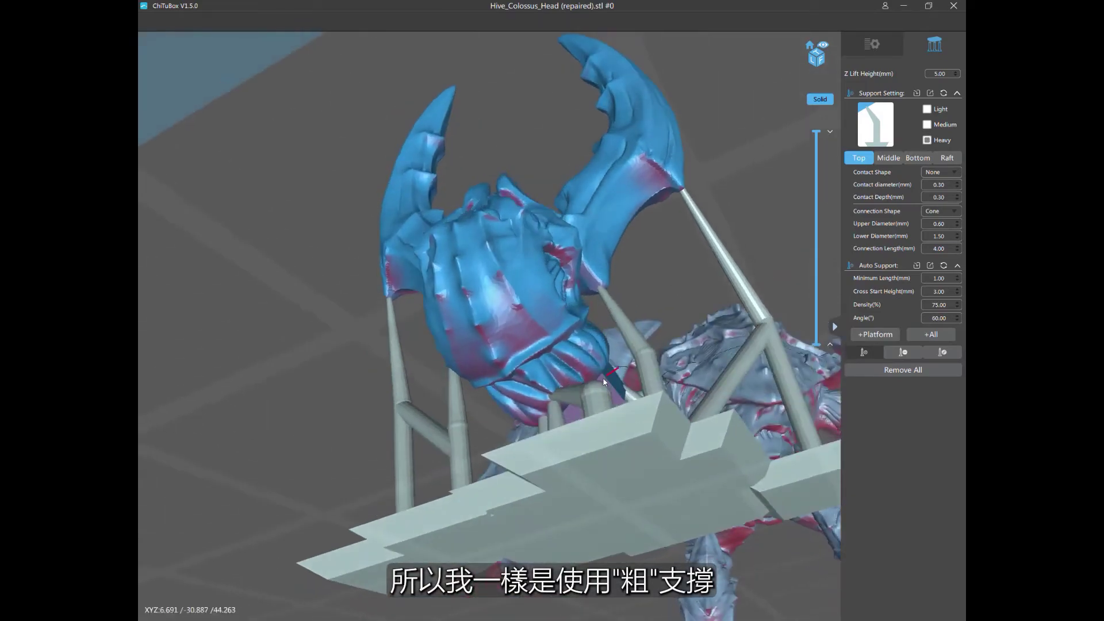
{"action": "left_click_drag", "start_coordinate": [604, 382], "coordinate": [601, 385]}
{"action": "left_click_drag", "start_coordinate": [486, 409], "coordinate": [454, 407]}
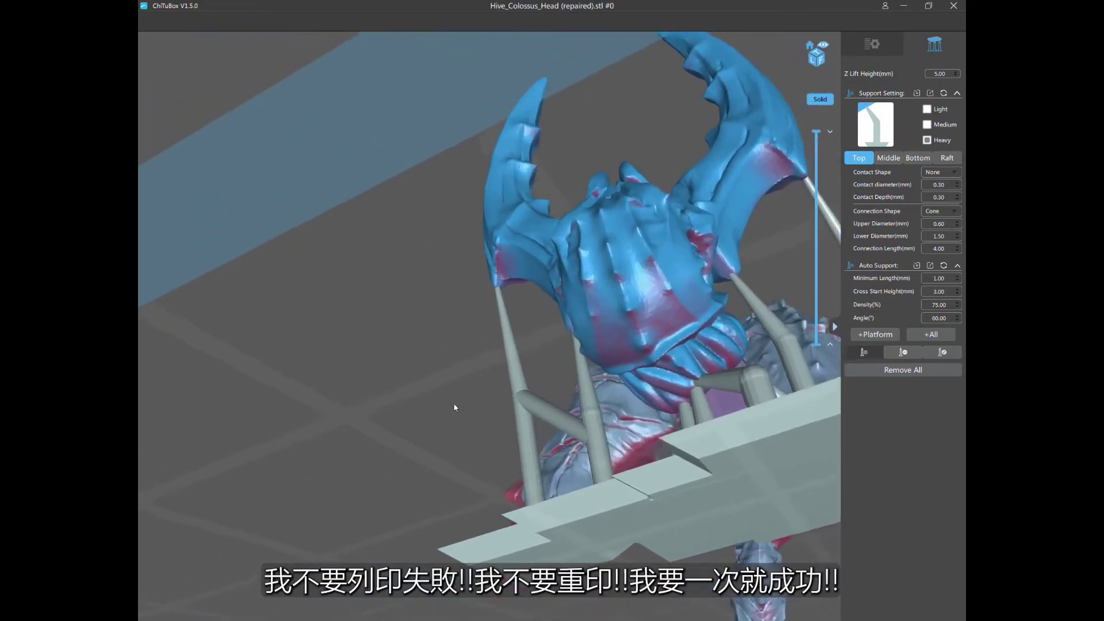
{"action": "scroll", "coordinate": [456, 408], "scroll_direction": "up", "scroll_amount": 2}
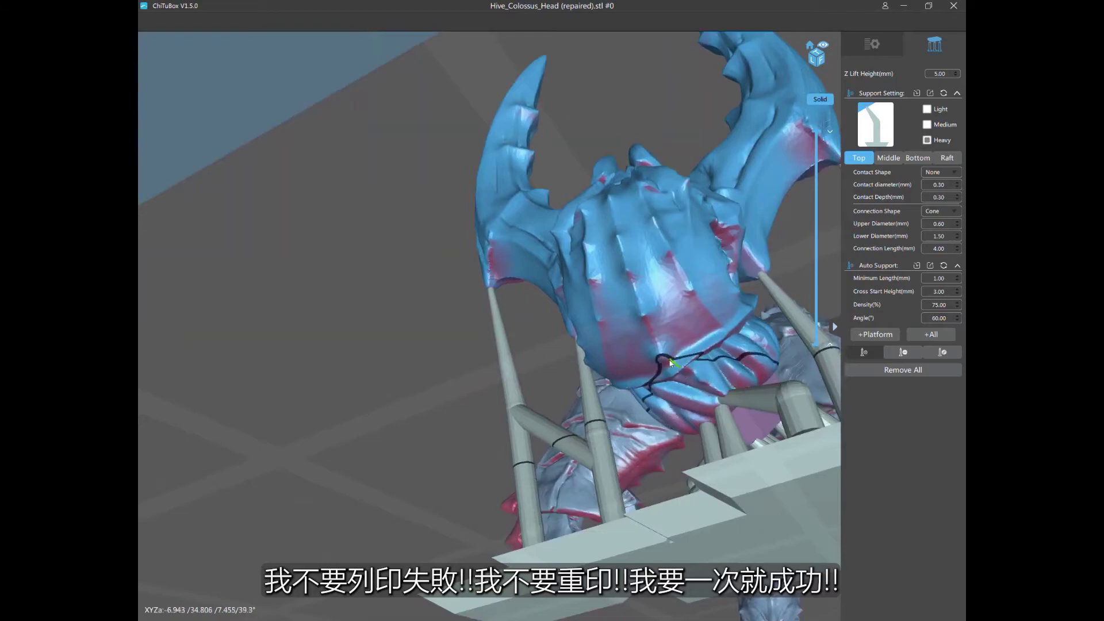
{"action": "scroll", "coordinate": [440, 375], "scroll_direction": "up", "scroll_amount": 2}
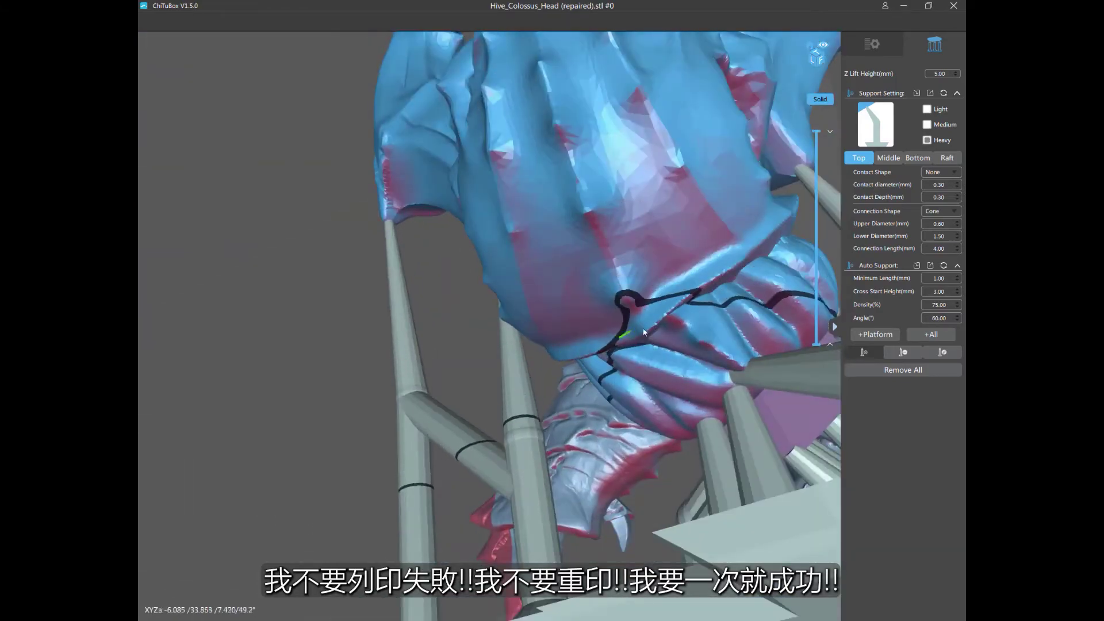
Switch to the Light preset and add a thin support to the tiniest island.
{"action": "left_click", "coordinate": [927, 110]}
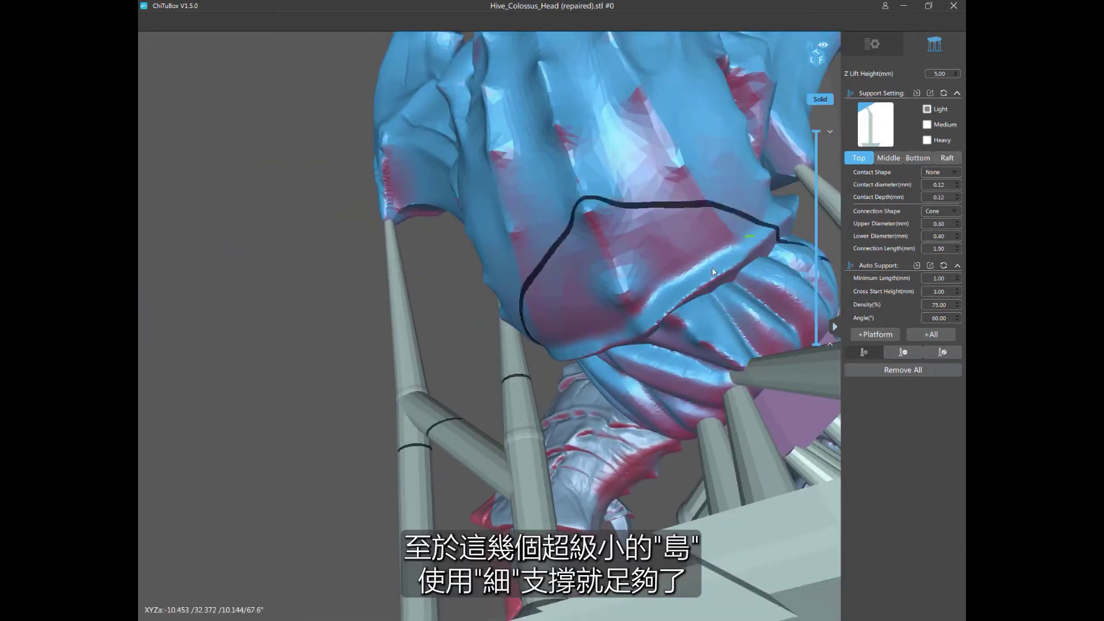
{"action": "left_click", "coordinate": [653, 332]}
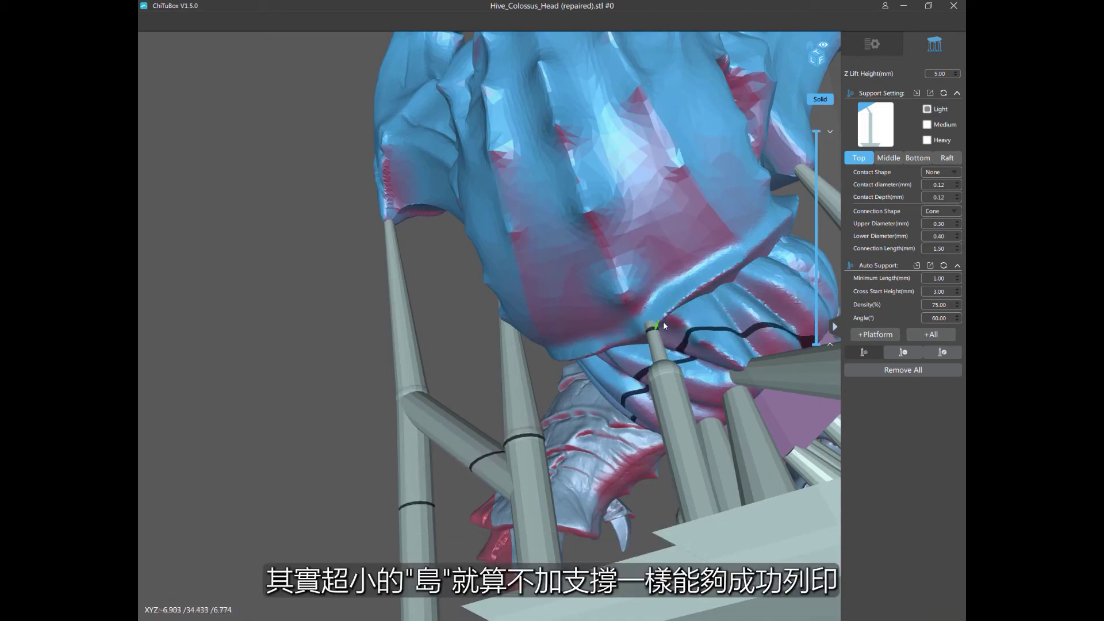
{"action": "scroll", "coordinate": [662, 325], "scroll_direction": "down", "scroll_amount": 5}
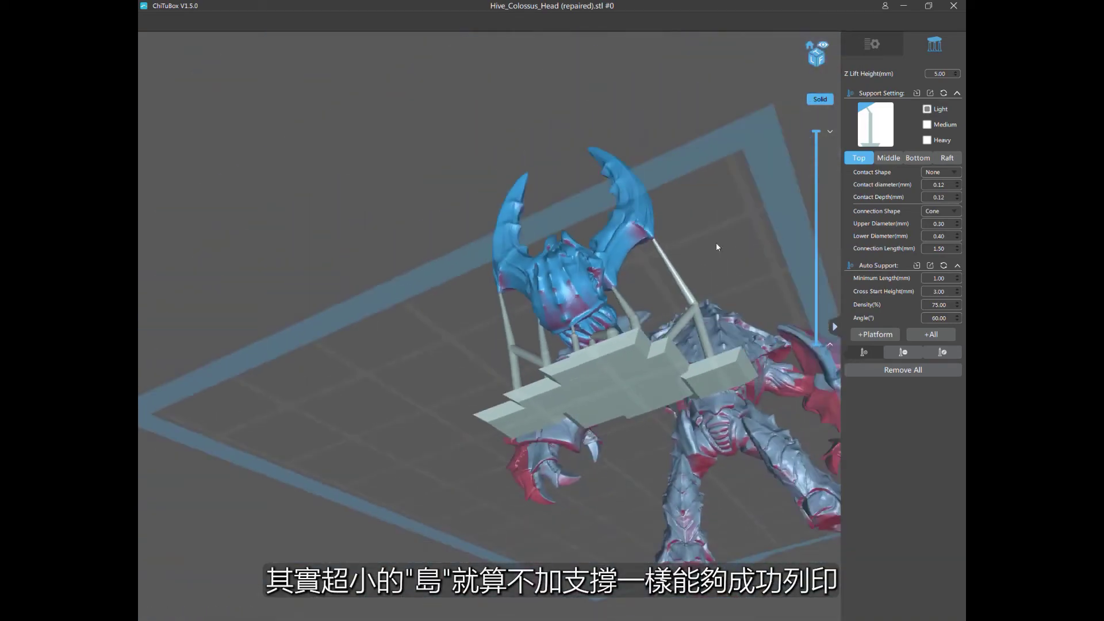
{"action": "left_click_drag", "start_coordinate": [716, 243], "coordinate": [555, 285]}
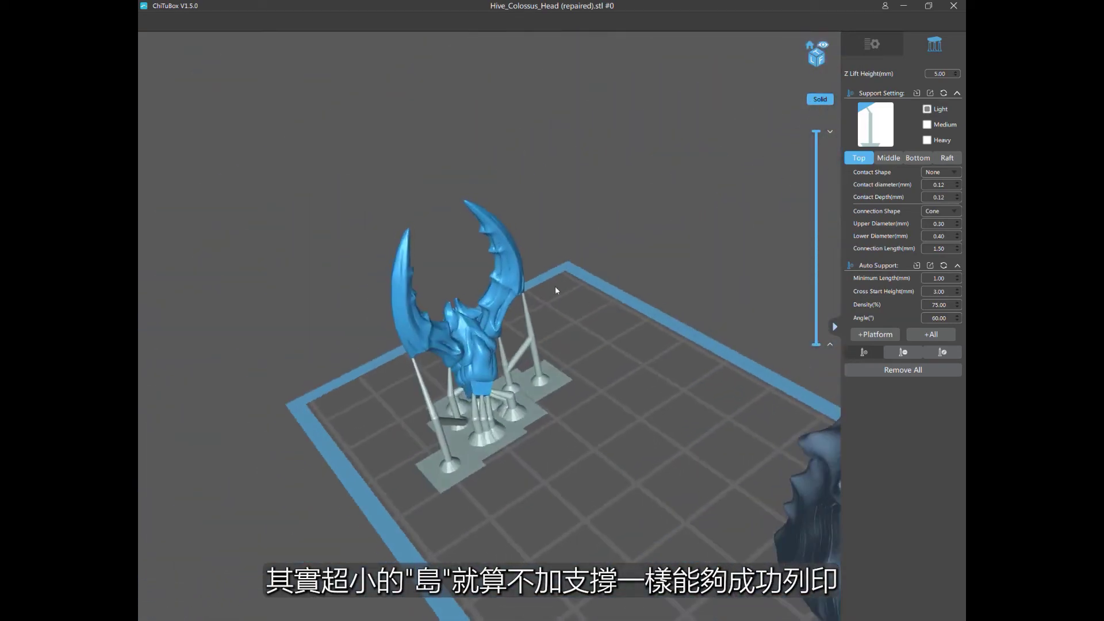
{"action": "scroll", "coordinate": [513, 231], "scroll_direction": "up", "scroll_amount": 2}
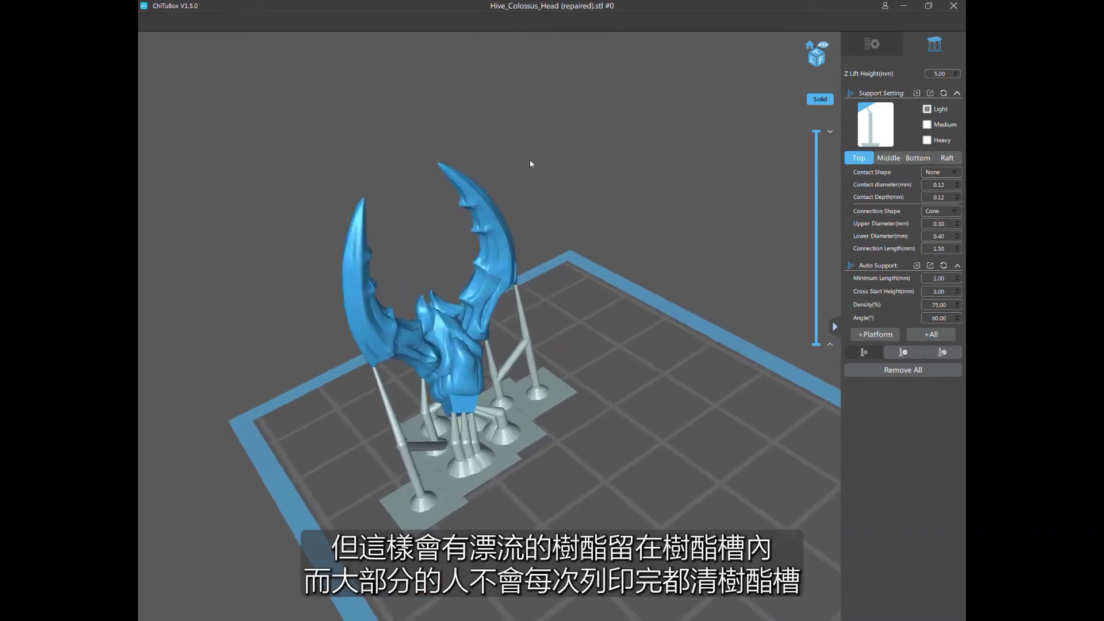
Check the head from the front and side, then leave support editing for the model list.
{"action": "scroll", "coordinate": [318, 215], "scroll_direction": "down", "scroll_amount": 2}
{"action": "right_click_drag", "start_coordinate": [319, 214], "coordinate": [427, 183]}
{"action": "left_click_drag", "start_coordinate": [427, 187], "coordinate": [343, 158]}
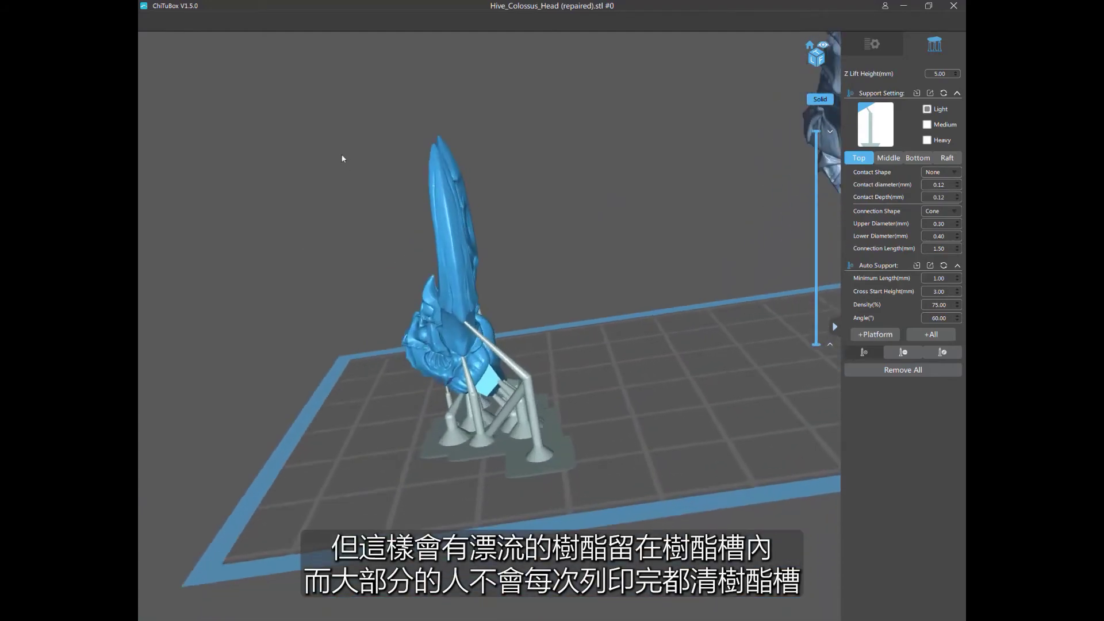
{"action": "left_click", "coordinate": [857, 47]}
{"action": "left_click_drag", "start_coordinate": [438, 312], "coordinate": [341, 343]}
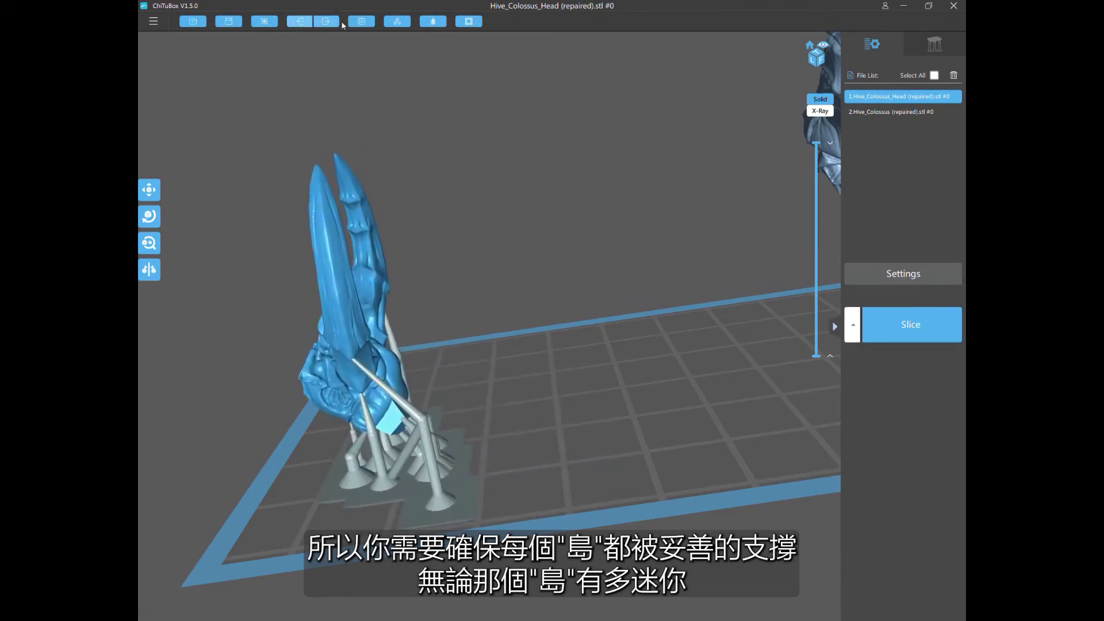
Duplicate the supported head and place the copy on open platform beside the original.
{"action": "left_click", "coordinate": [359, 22]}
{"action": "scroll", "coordinate": [466, 197], "scroll_direction": "down", "scroll_amount": 3}
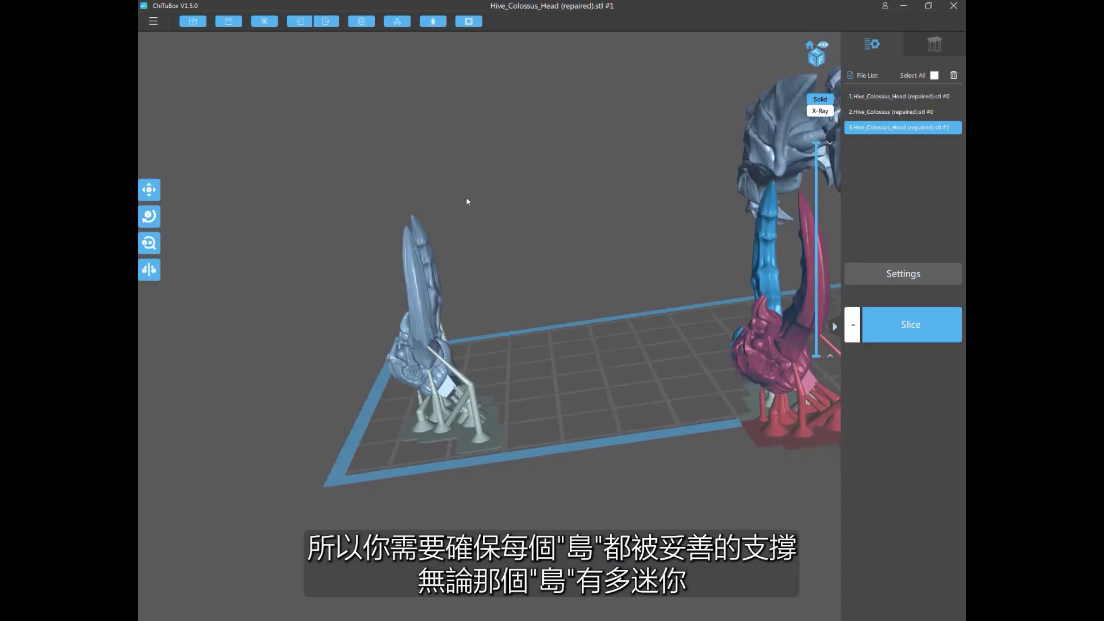
{"action": "left_click_drag", "start_coordinate": [699, 343], "coordinate": [554, 327]}
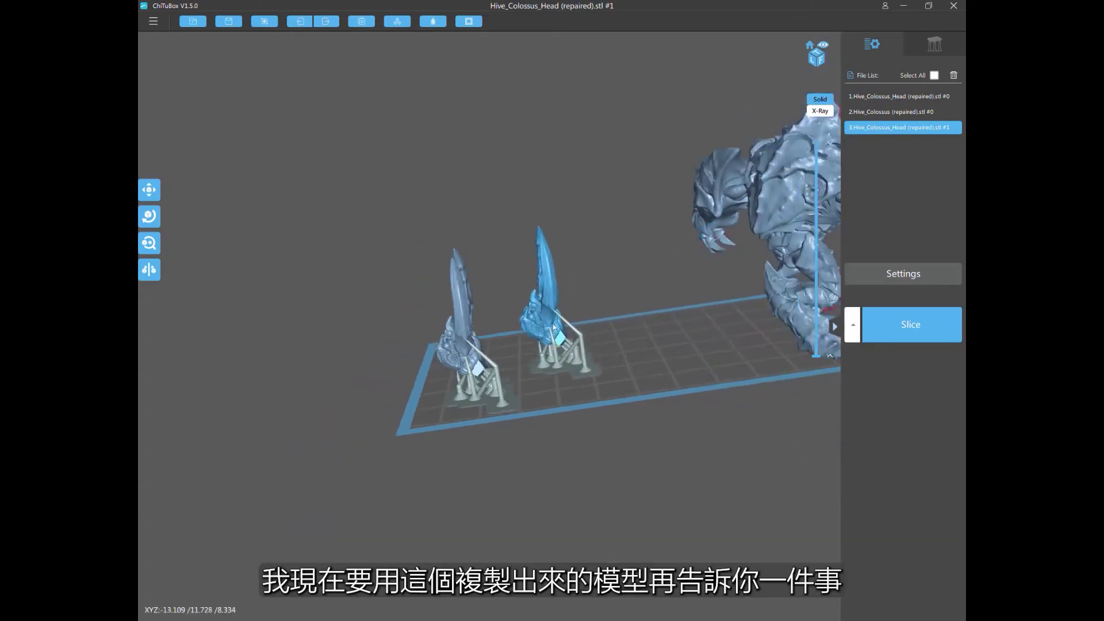
{"action": "scroll", "coordinate": [533, 294], "scroll_direction": "up", "scroll_amount": 2}
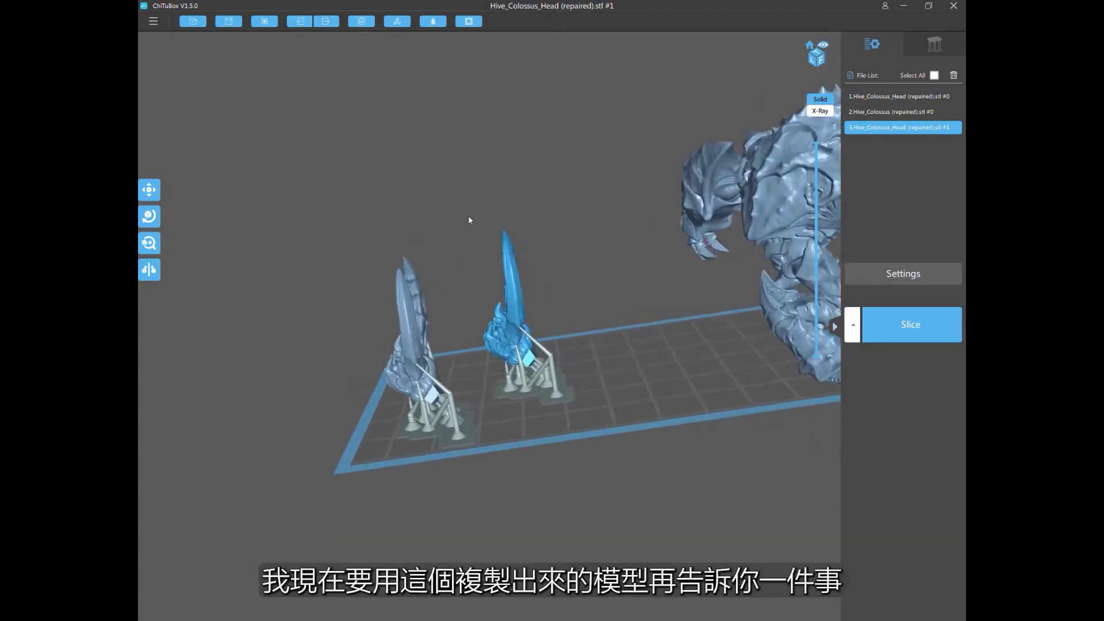
{"action": "scroll", "coordinate": [437, 212], "scroll_direction": "up", "scroll_amount": 2}
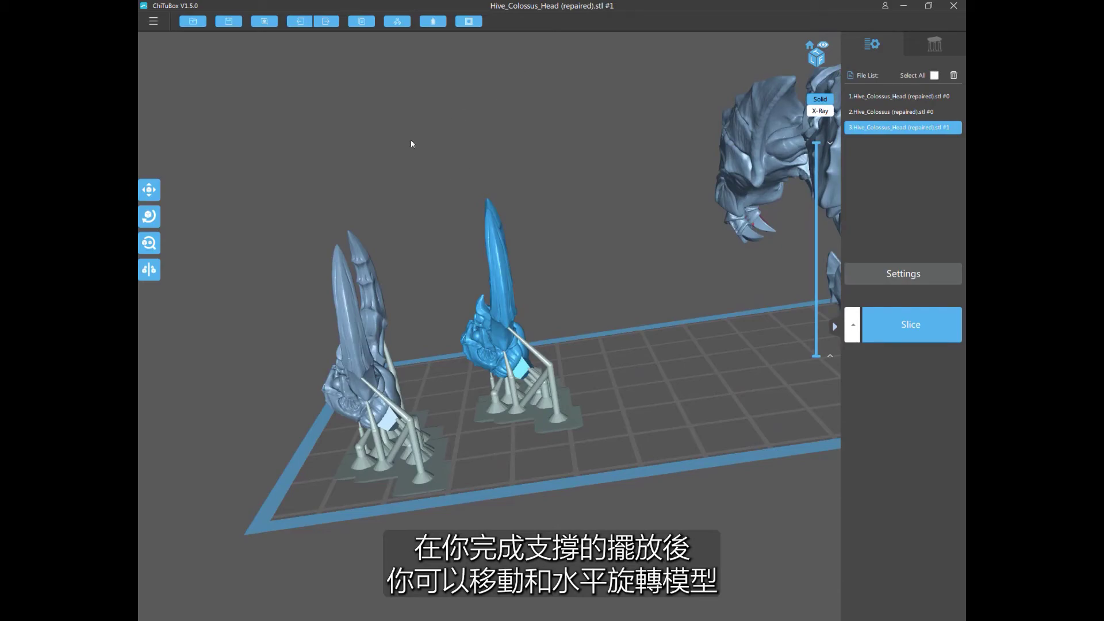
Spin the heads around the vertical axis, bringing up the delete-supports prompt.
{"action": "left_click", "coordinate": [151, 216]}
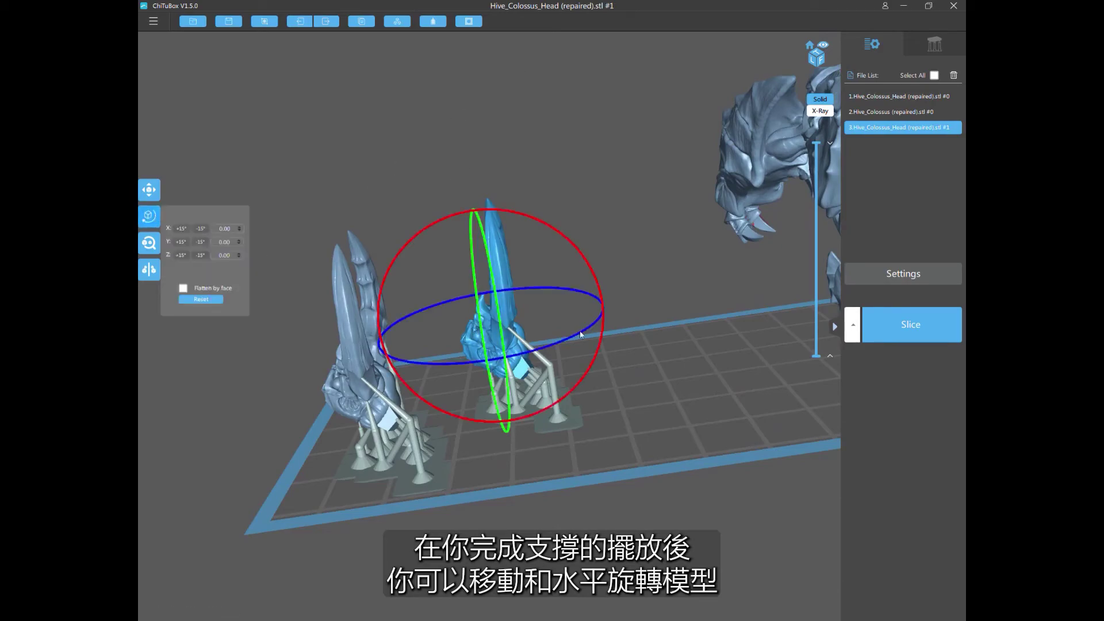
{"action": "left_click_drag", "start_coordinate": [580, 332], "coordinate": [565, 338]}
{"action": "middle_click_drag", "start_coordinate": [564, 338], "coordinate": [597, 326]}
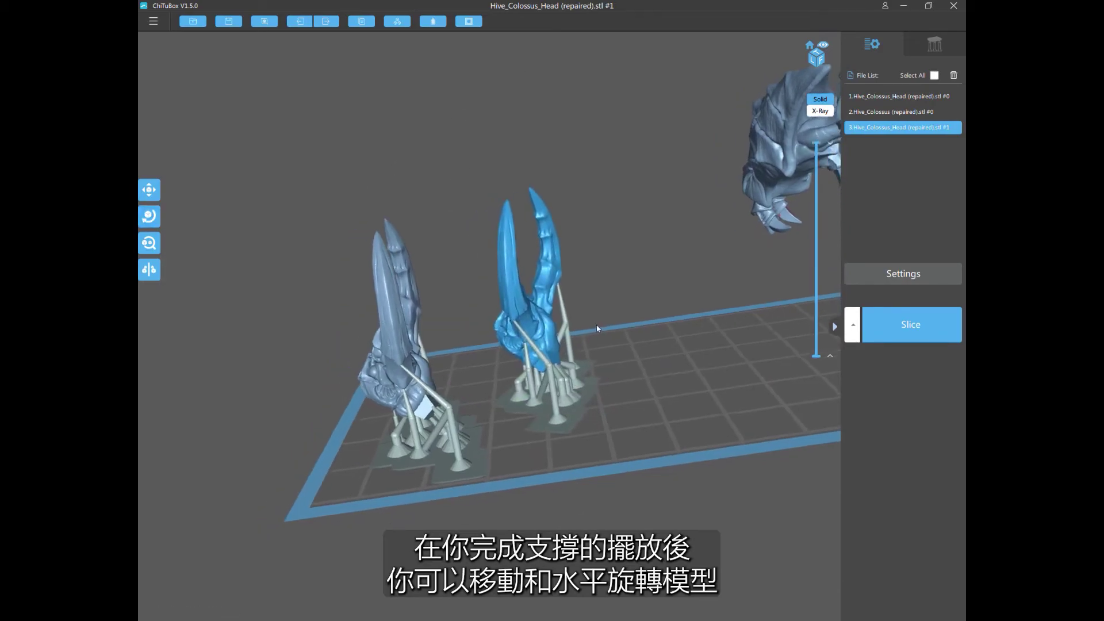
{"action": "left_click", "coordinate": [154, 222]}
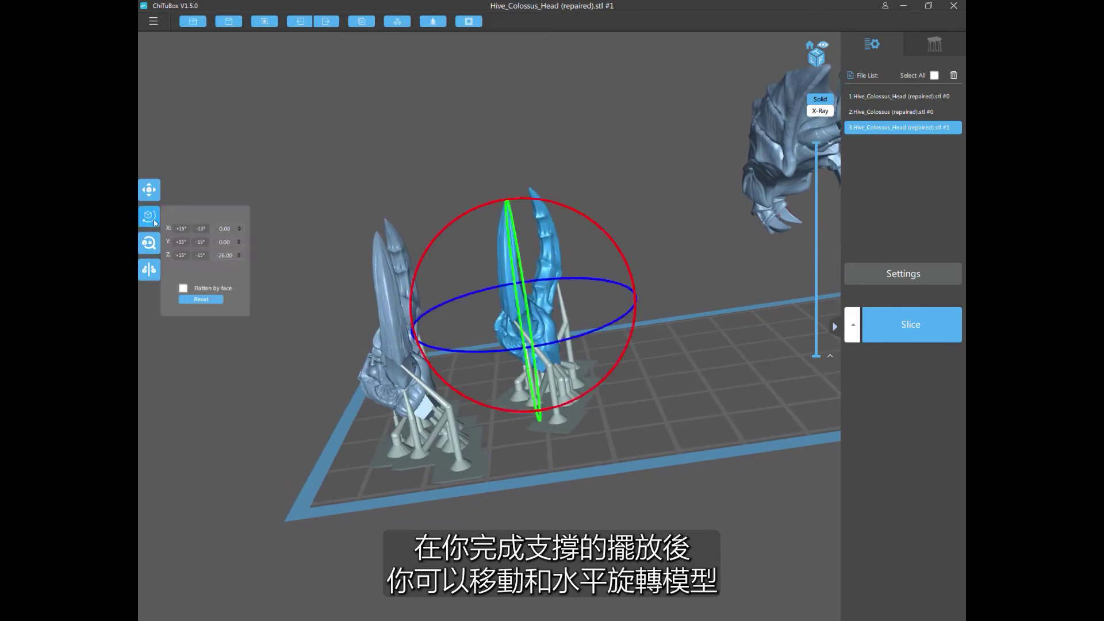
{"action": "left_click_drag", "start_coordinate": [466, 348], "coordinate": [629, 264]}
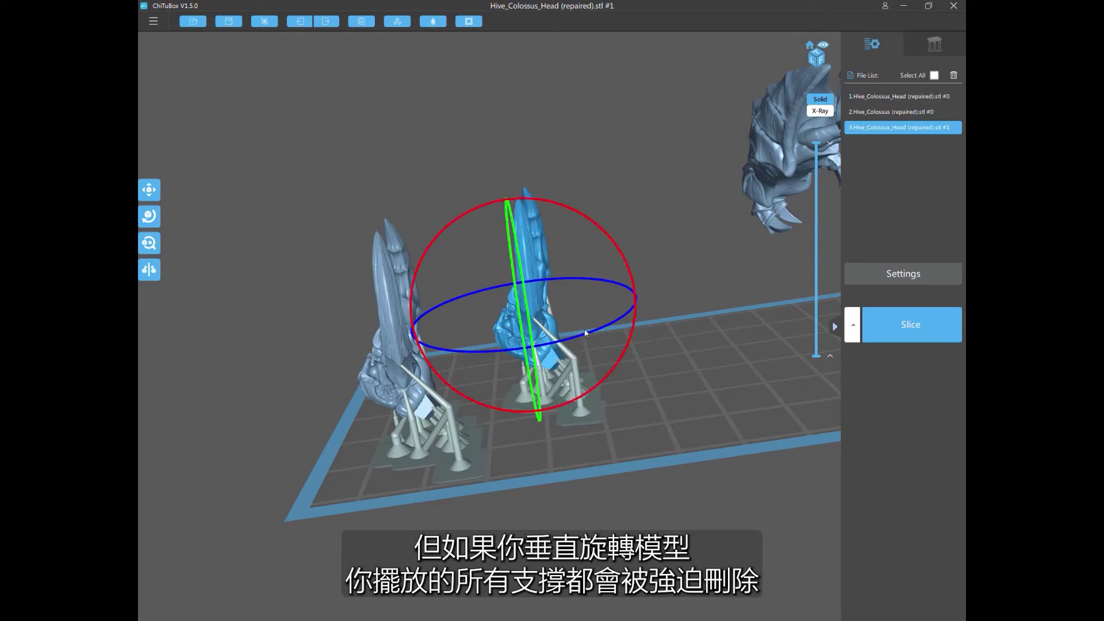
{"action": "left_click_drag", "start_coordinate": [581, 336], "coordinate": [480, 351]}
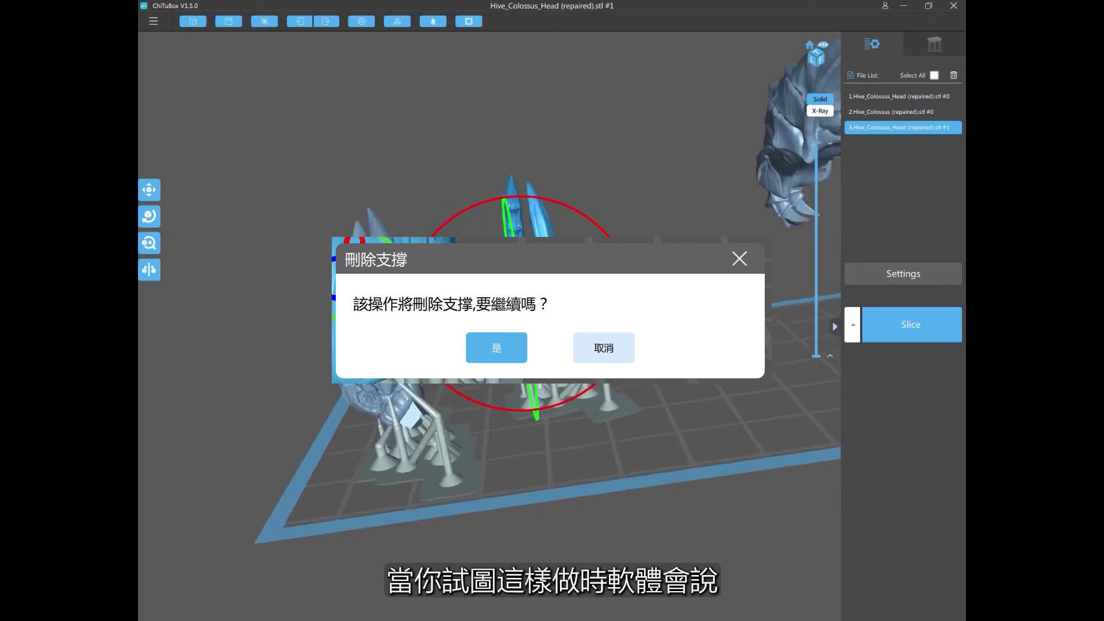
Dismiss the delete-supports prompt to keep the supports, then slide the head copy right on the plate.
{"action": "key", "text": "Escape"}
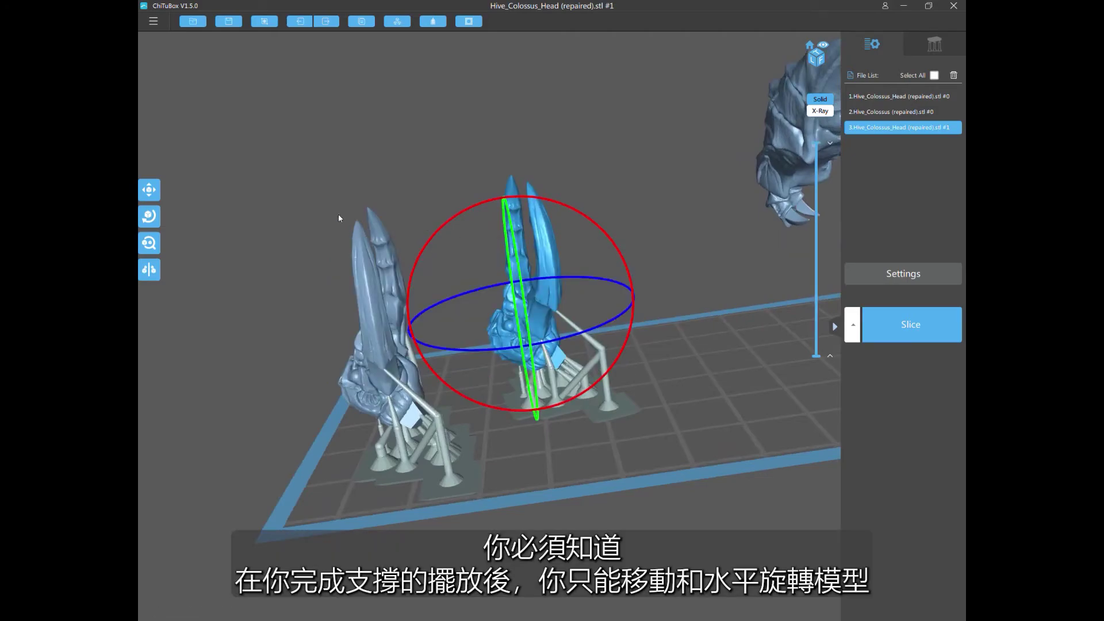
{"action": "left_click", "coordinate": [149, 190]}
{"action": "left_click_drag", "start_coordinate": [529, 341], "coordinate": [501, 307]}
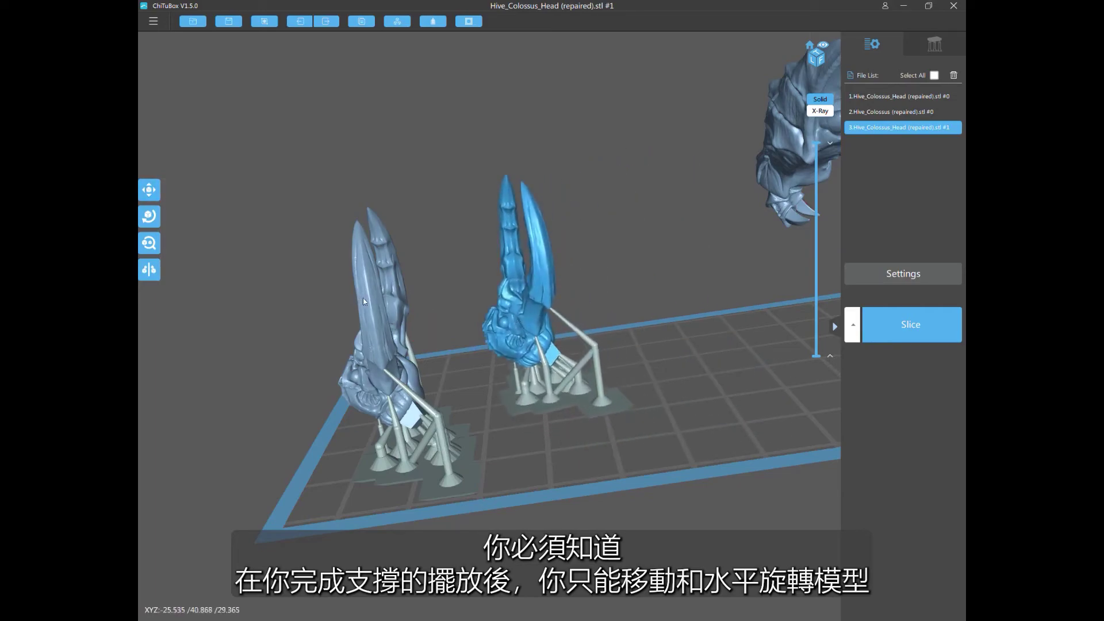
Look through the head's Scale and Mirror options.
{"action": "left_click", "coordinate": [146, 244]}
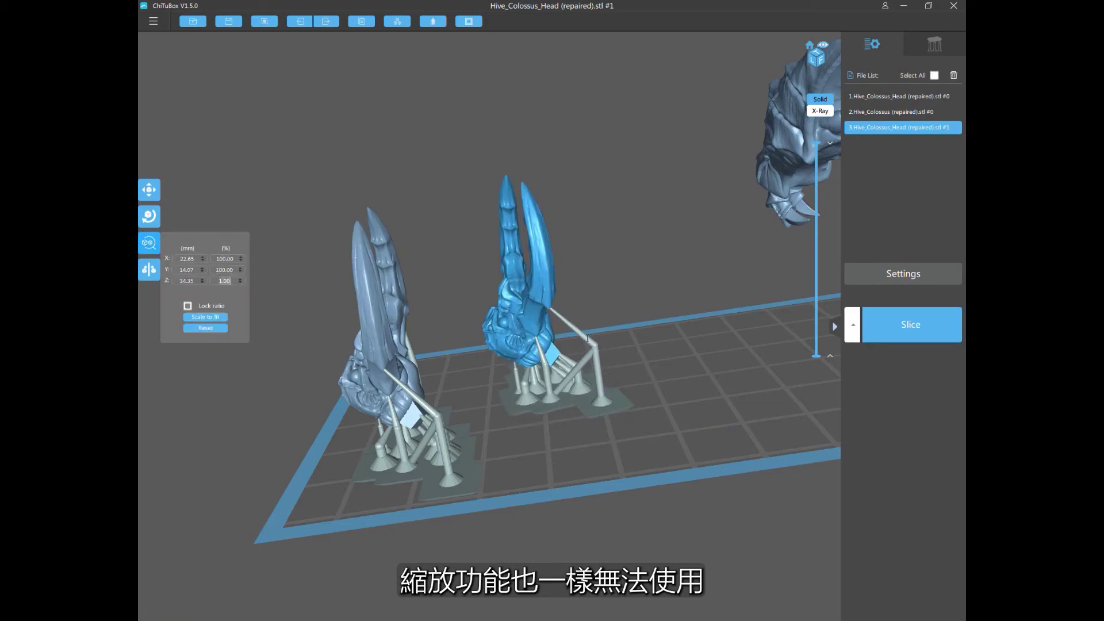
{"action": "left_click", "coordinate": [149, 269]}
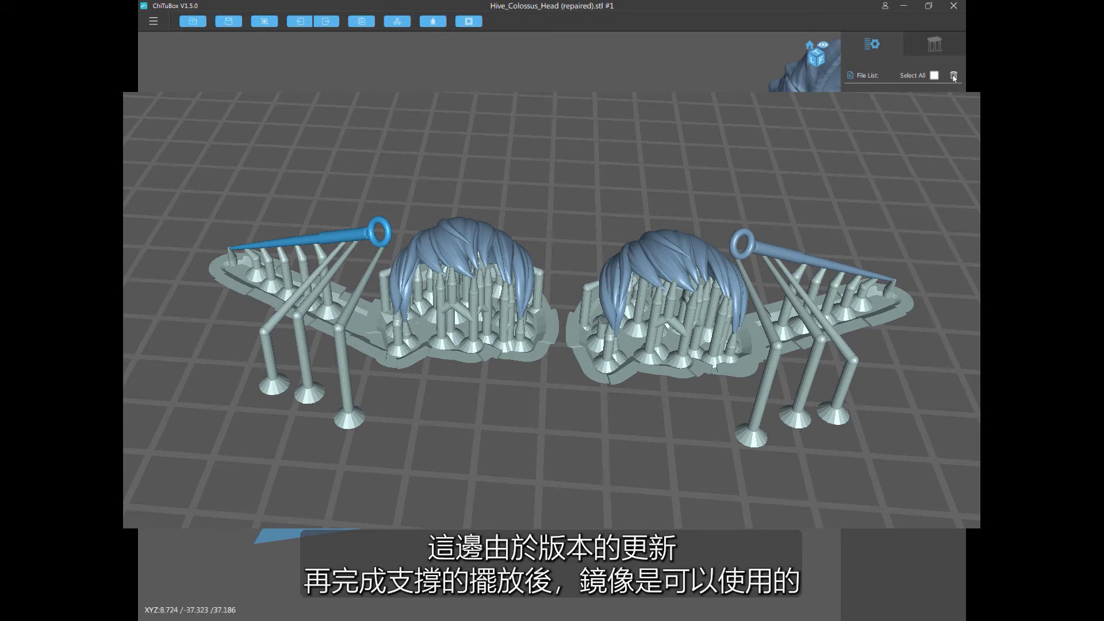
{"action": "scroll", "coordinate": [489, 310], "scroll_direction": "down", "scroll_amount": 3}
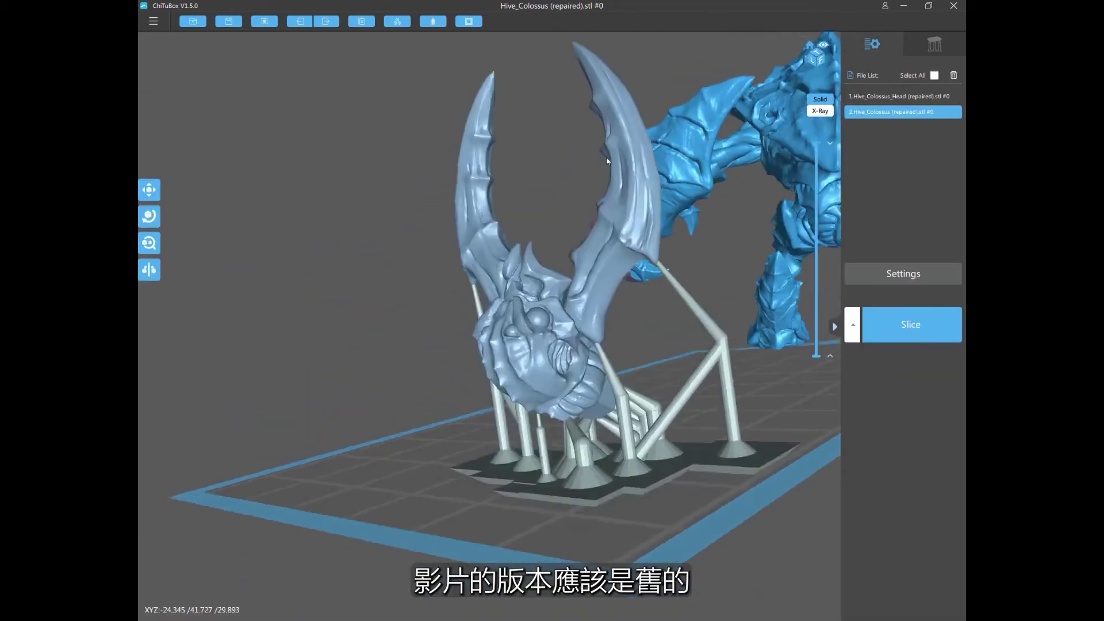
Orbit down to plate level and show the support settings with red overhang areas under the head.
{"action": "scroll", "coordinate": [606, 157], "scroll_direction": "up", "scroll_amount": 5}
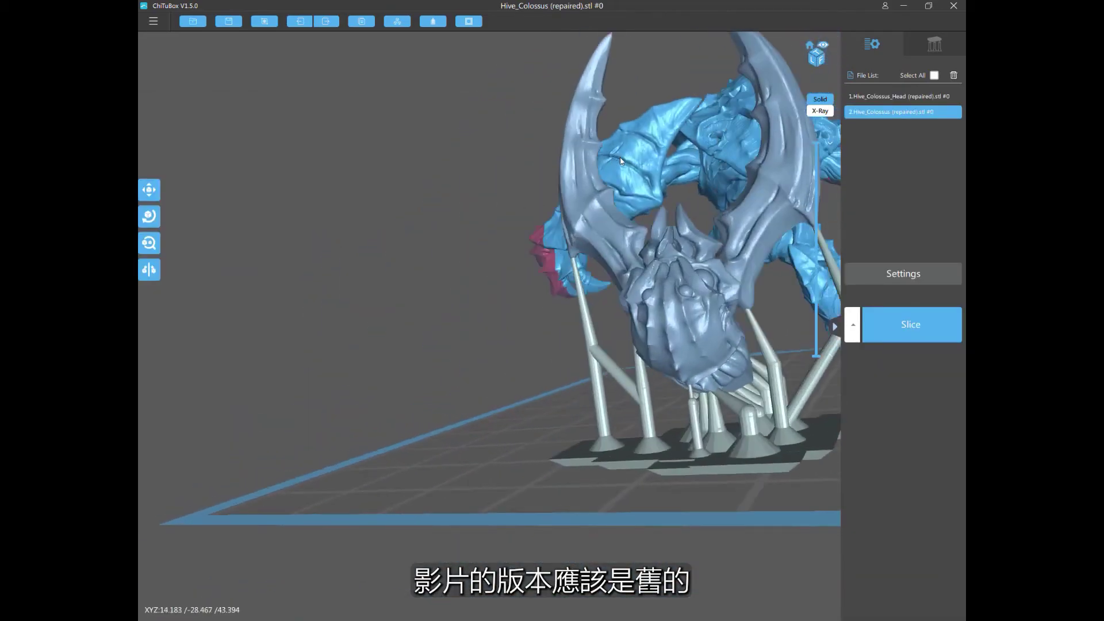
{"action": "right_click_drag", "start_coordinate": [620, 158], "coordinate": [601, 158]}
{"action": "left_click_drag", "start_coordinate": [601, 158], "coordinate": [540, 230]}
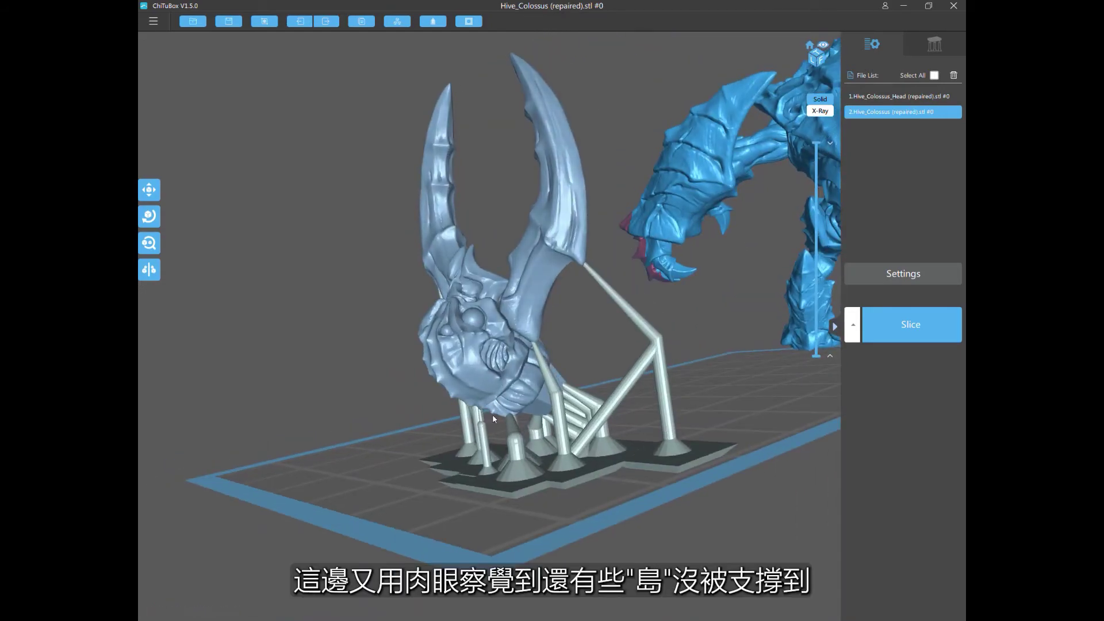
{"action": "scroll", "coordinate": [370, 381], "scroll_direction": "up", "scroll_amount": 3}
{"action": "right_click_drag", "start_coordinate": [369, 382], "coordinate": [316, 277]}
{"action": "scroll", "coordinate": [315, 278], "scroll_direction": "up", "scroll_amount": 4}
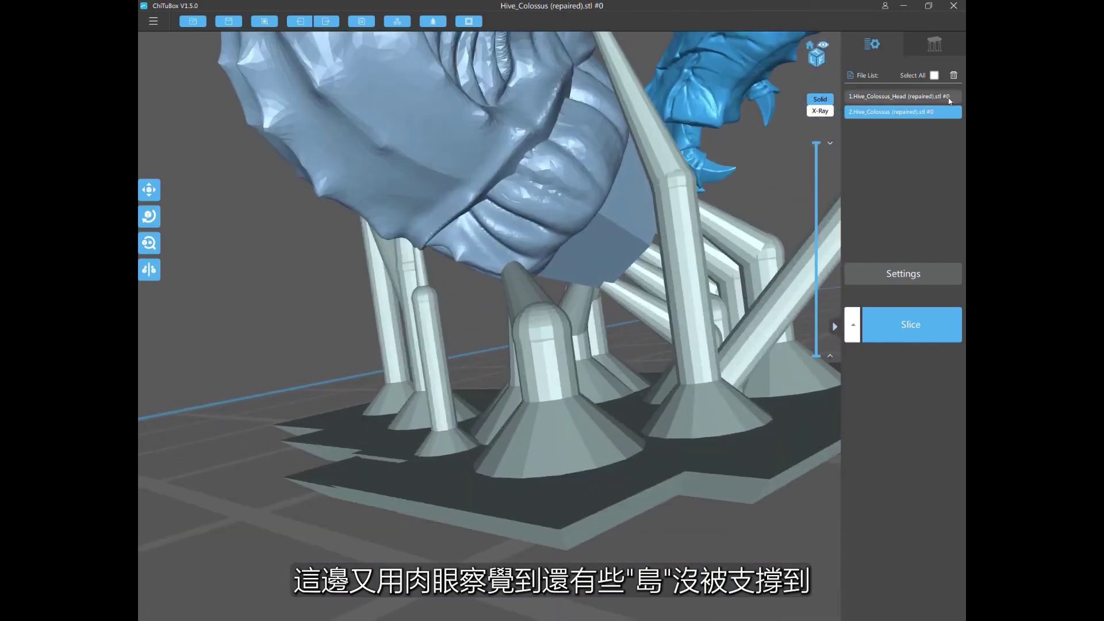
{"action": "left_click", "coordinate": [935, 45]}
{"action": "left_click_drag", "start_coordinate": [286, 308], "coordinate": [288, 443]}
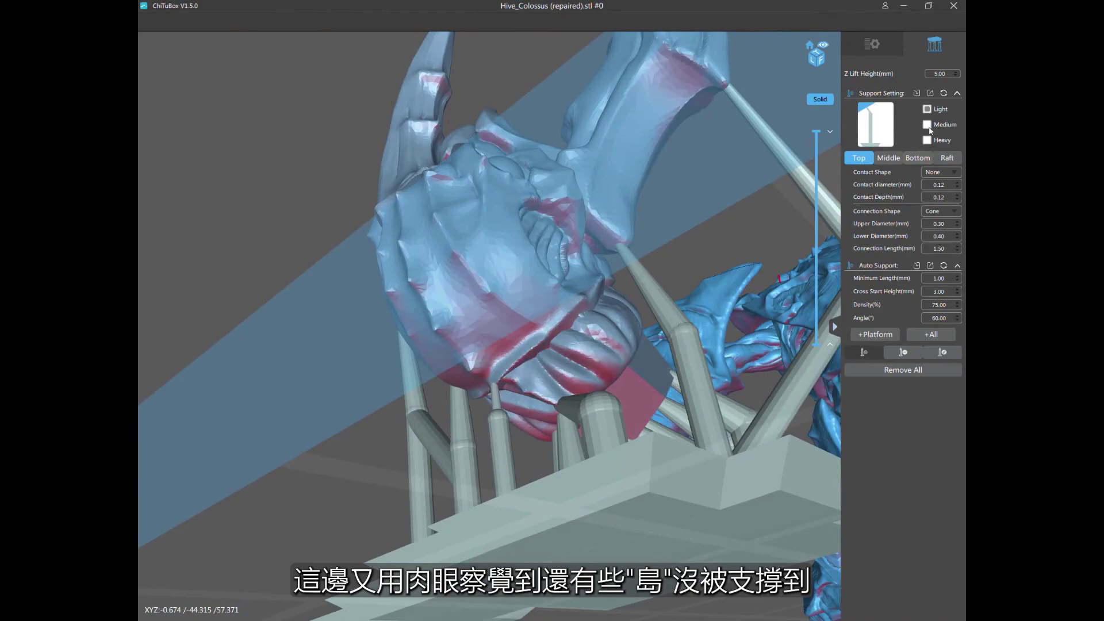
Select the head and add a support pillar under an unsupported spot on its underside.
{"action": "left_click", "coordinate": [475, 376]}
{"action": "scroll", "coordinate": [374, 314], "scroll_direction": "down", "scroll_amount": 5}
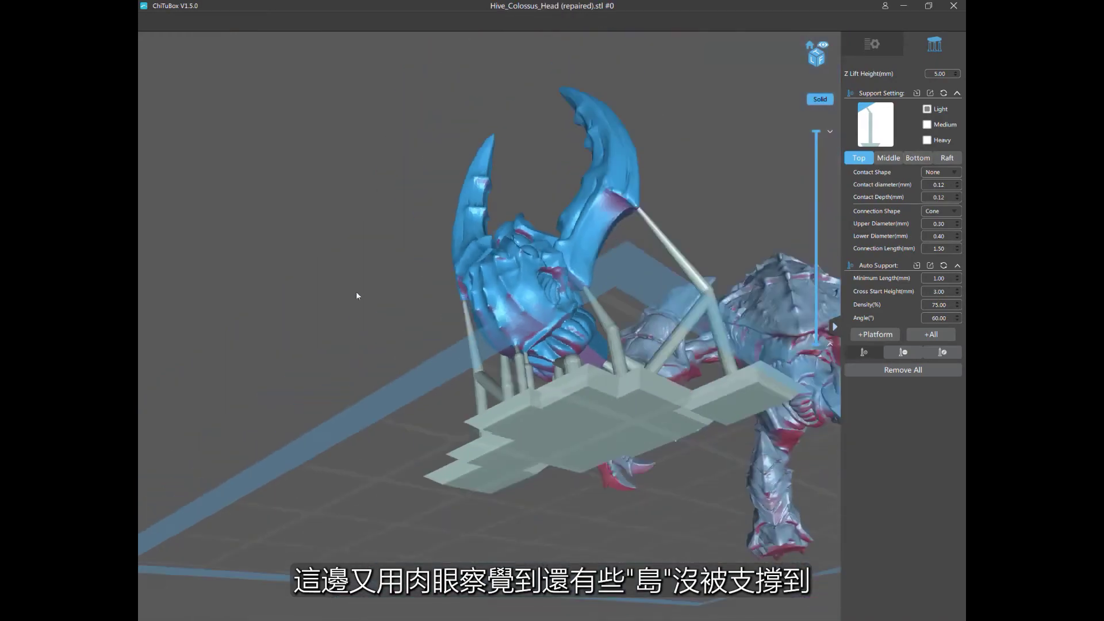
{"action": "right_click_drag", "start_coordinate": [356, 294], "coordinate": [346, 314]}
{"action": "left_click_drag", "start_coordinate": [346, 314], "coordinate": [349, 403]}
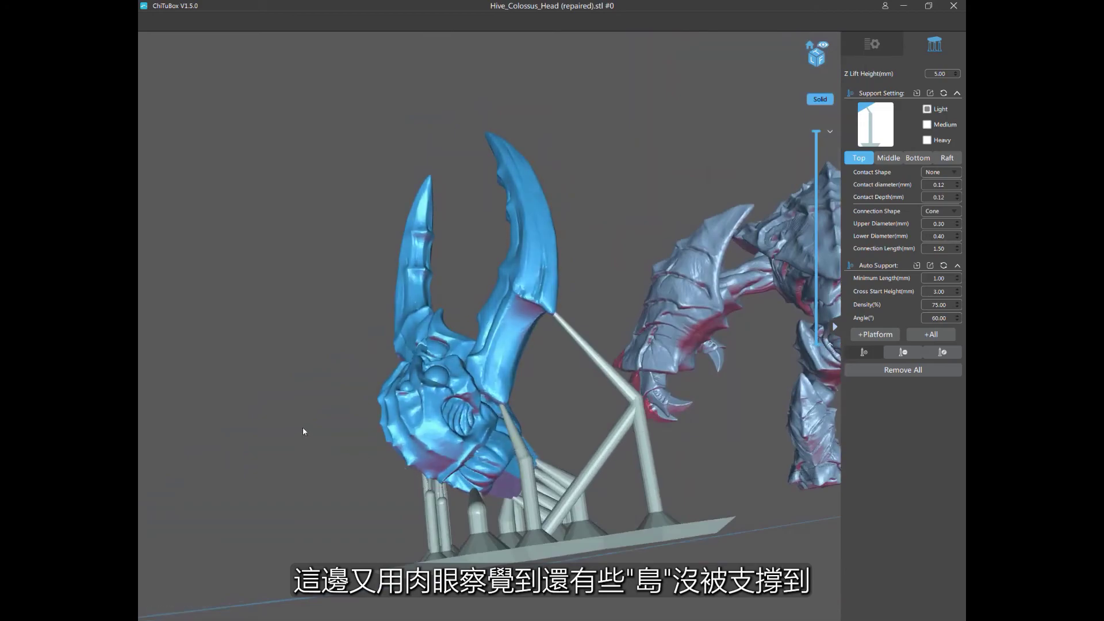
{"action": "right_click_drag", "start_coordinate": [303, 427], "coordinate": [322, 411]}
{"action": "scroll", "coordinate": [328, 331], "scroll_direction": "up", "scroll_amount": 5}
{"action": "right_click_drag", "start_coordinate": [327, 329], "coordinate": [316, 326]}
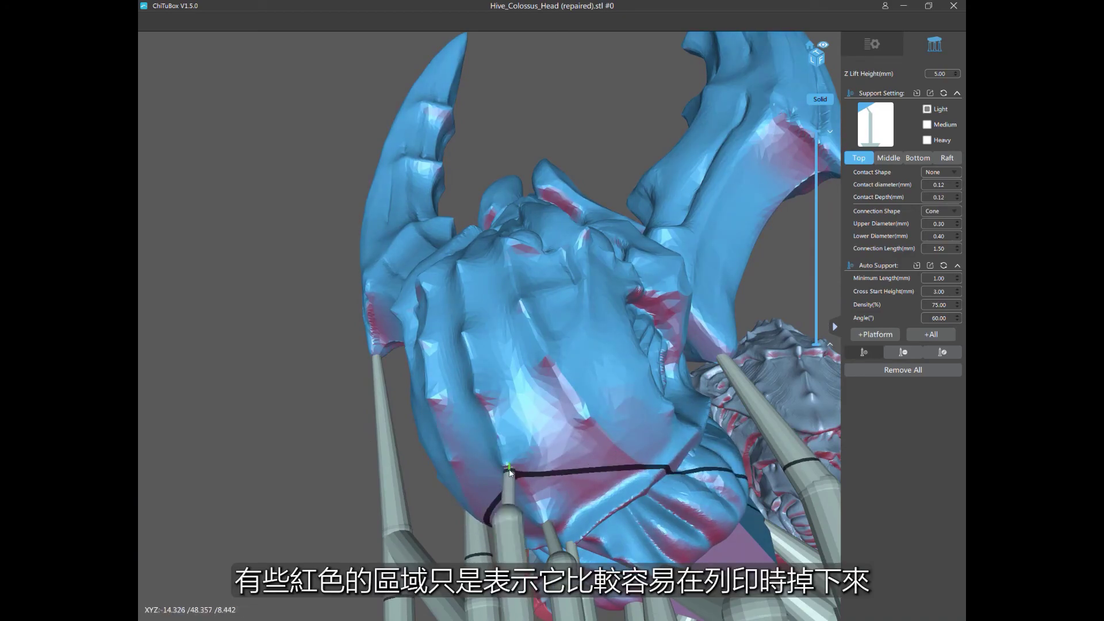
{"action": "left_click", "coordinate": [509, 474]}
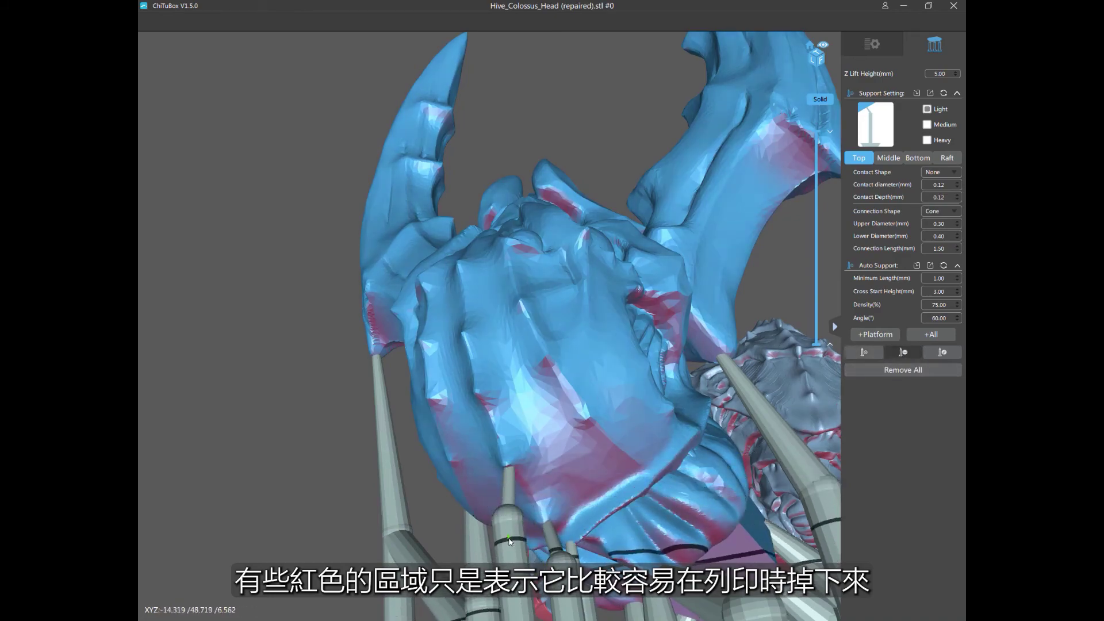
Delete an unwanted support from the head's underside.
{"action": "left_click", "coordinate": [509, 541]}
{"action": "left_click", "coordinate": [903, 352]}
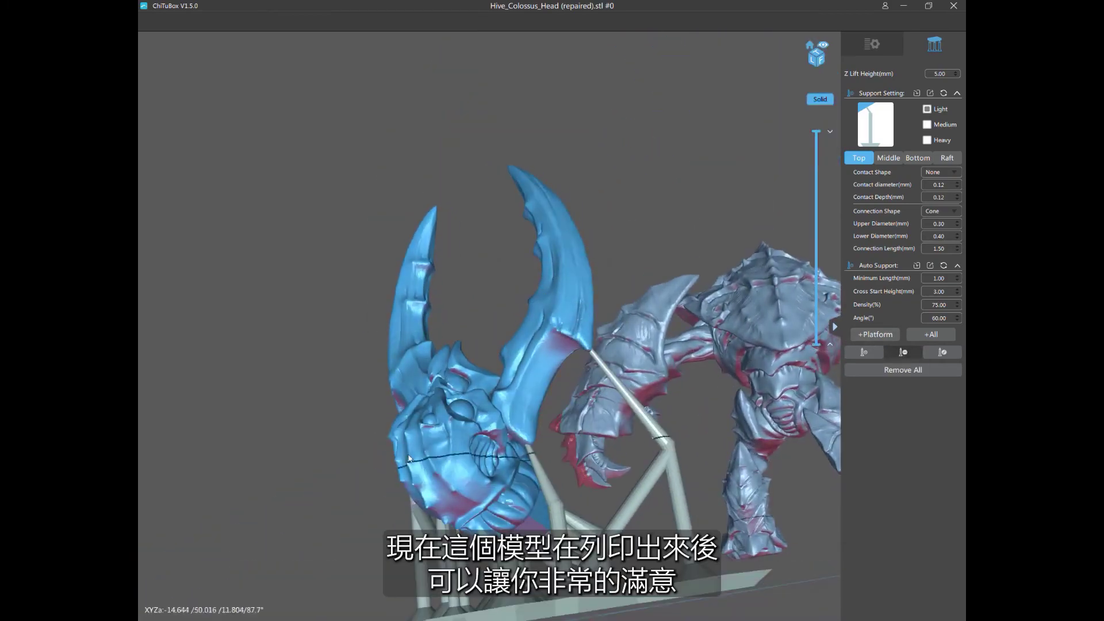
{"action": "scroll", "coordinate": [409, 458], "scroll_direction": "down", "scroll_amount": 5}
{"action": "right_click_drag", "start_coordinate": [334, 364], "coordinate": [323, 391]}
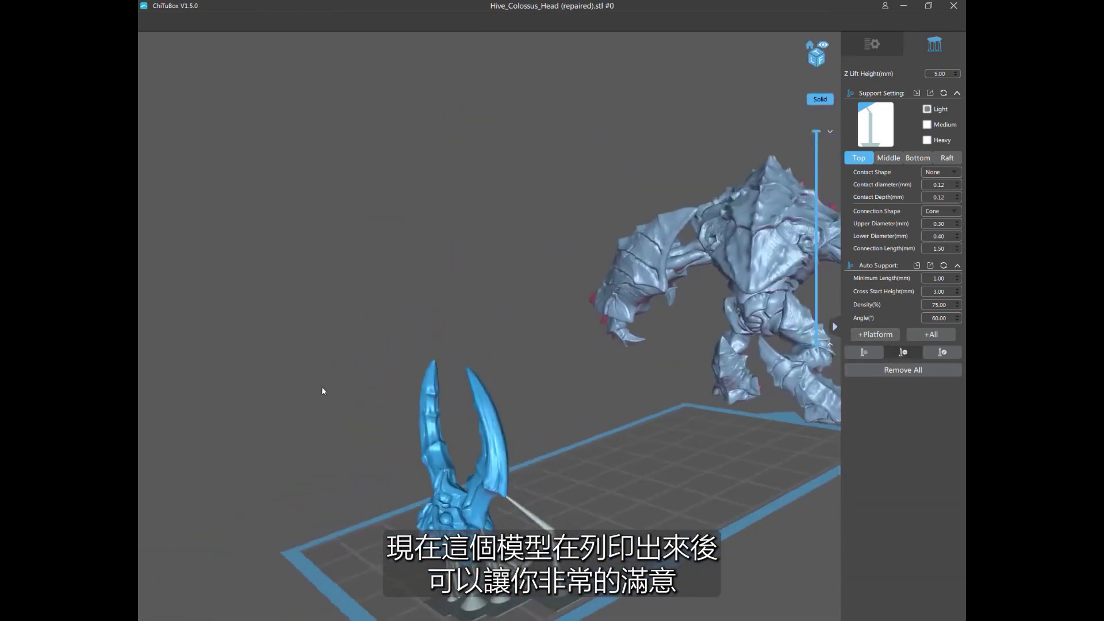
Orbit around both models and select the Hive_Colossus body.
{"action": "left_click_drag", "start_coordinate": [333, 382], "coordinate": [285, 384]}
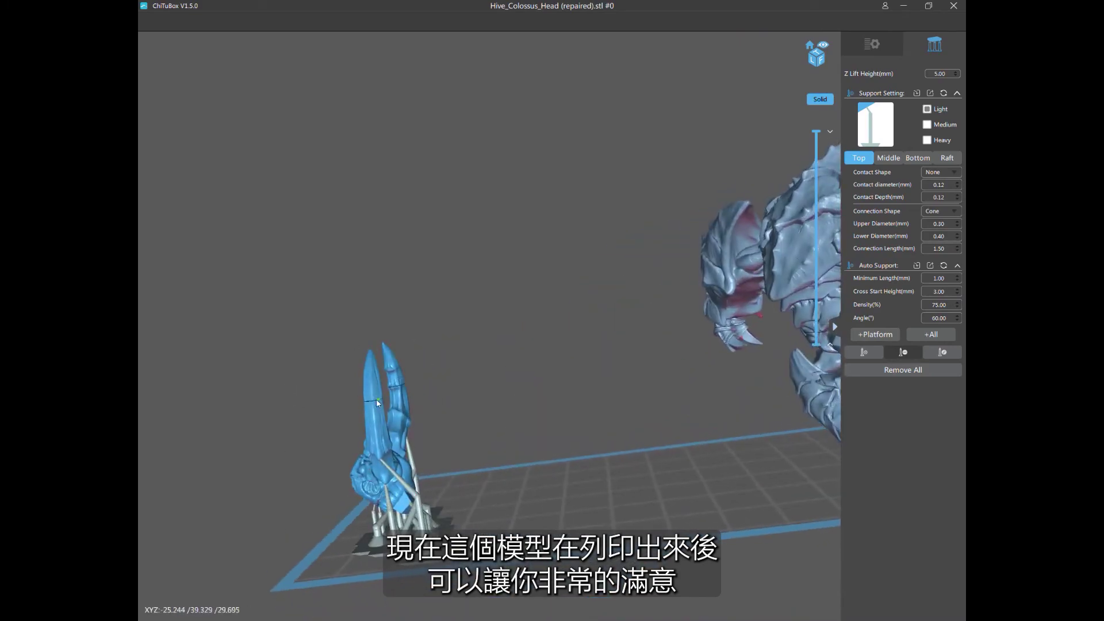
{"action": "left_click_drag", "start_coordinate": [377, 399], "coordinate": [402, 389]}
{"action": "left_click_drag", "start_coordinate": [561, 281], "coordinate": [560, 293]}
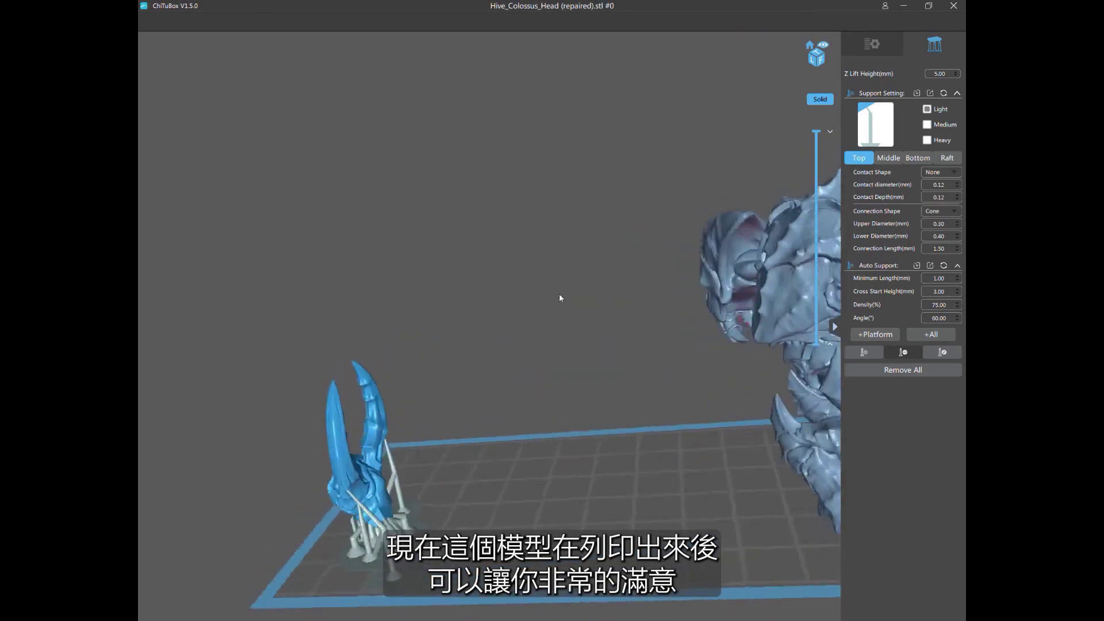
{"action": "right_click_drag", "start_coordinate": [560, 295], "coordinate": [552, 287]}
{"action": "left_click_drag", "start_coordinate": [552, 287], "coordinate": [399, 305]}
{"action": "right_click_drag", "start_coordinate": [399, 305], "coordinate": [414, 304]}
{"action": "left_click_drag", "start_coordinate": [650, 285], "coordinate": [611, 282]}
Drag the body onto the build plate and rotate it to stand upright.
{"action": "left_click", "coordinate": [863, 50]}
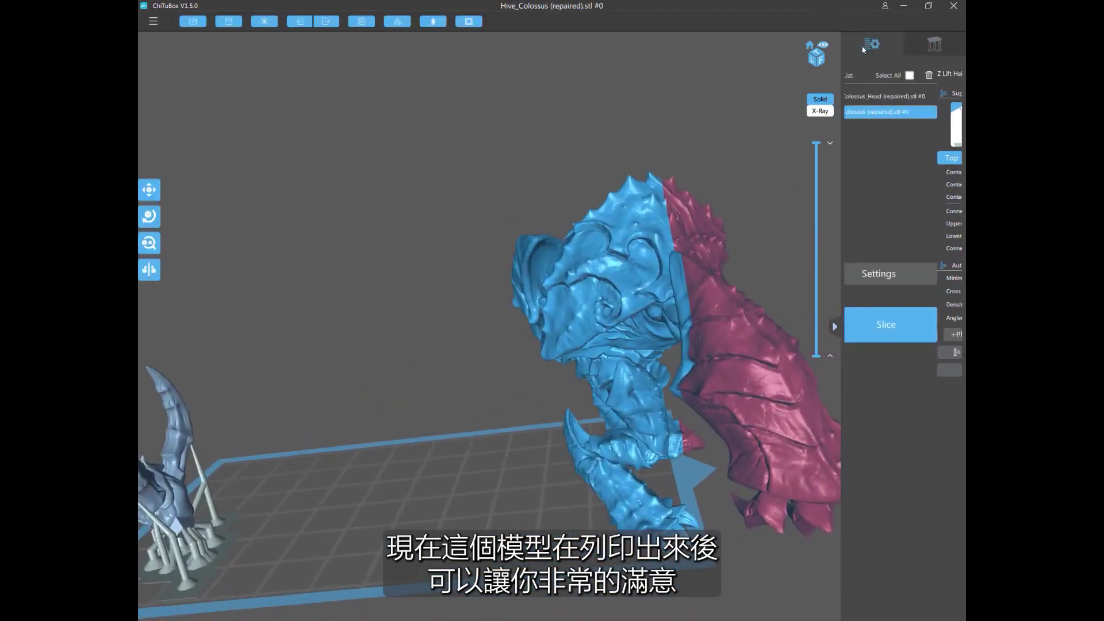
{"action": "left_click_drag", "start_coordinate": [670, 270], "coordinate": [469, 334]}
{"action": "scroll", "coordinate": [489, 278], "scroll_direction": "down", "scroll_amount": 3}
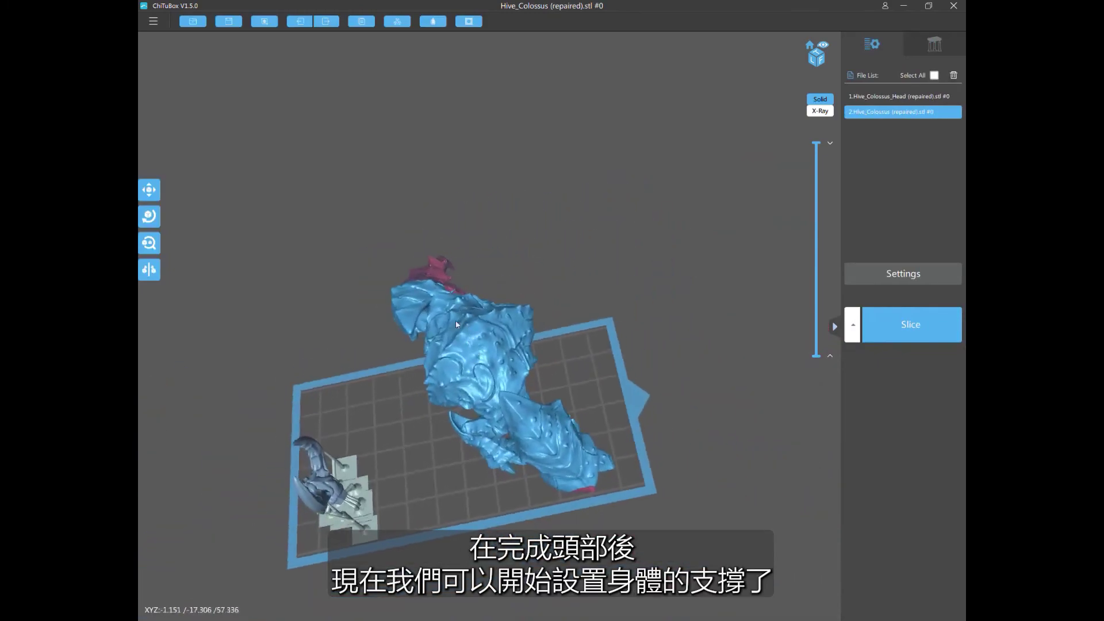
{"action": "left_click", "coordinate": [151, 222]}
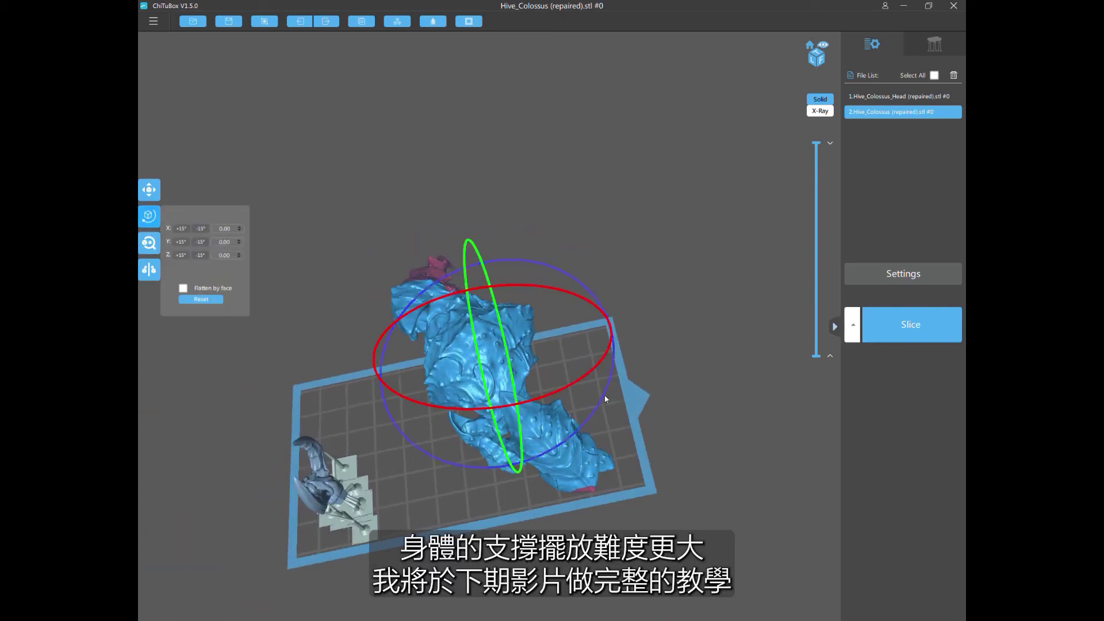
{"action": "left_click_drag", "start_coordinate": [605, 398], "coordinate": [523, 425]}
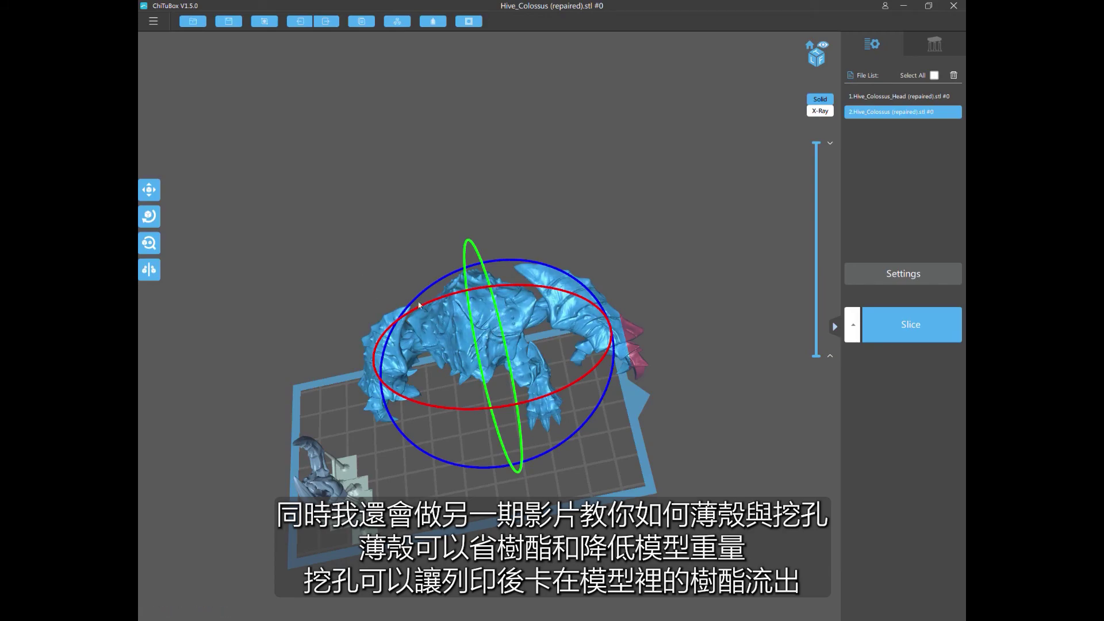
Move the upright body down-left so it stands beside the supported head.
{"action": "left_click", "coordinate": [150, 191]}
{"action": "left_click_drag", "start_coordinate": [482, 330], "coordinate": [451, 367]}
{"action": "right_click_drag", "start_coordinate": [692, 236], "coordinate": [616, 246]}
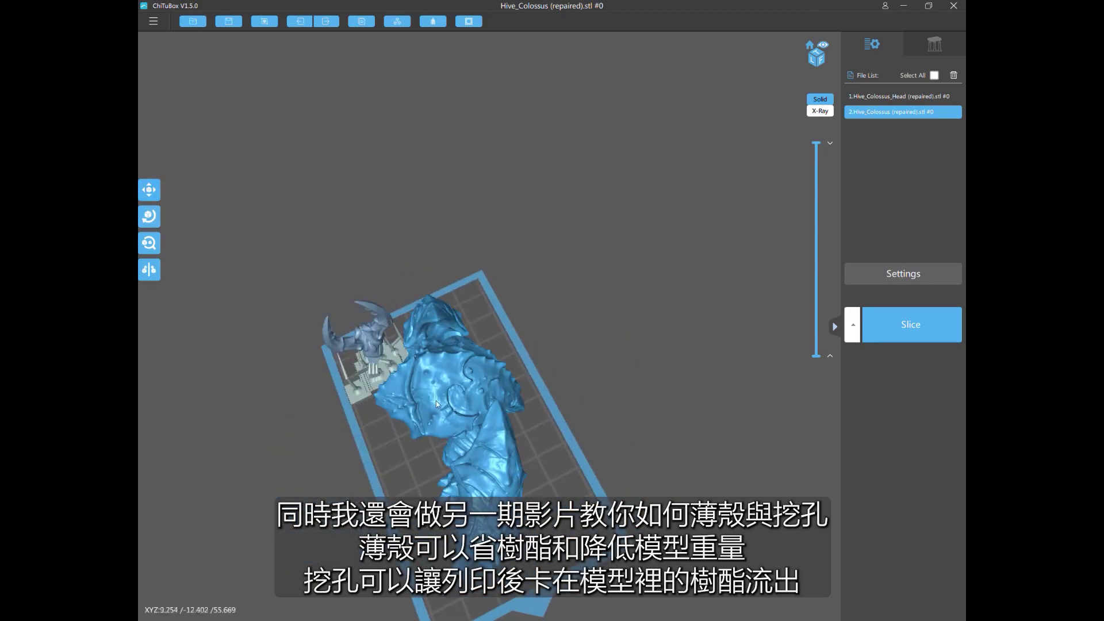
{"action": "left_click_drag", "start_coordinate": [454, 399], "coordinate": [713, 297]}
{"action": "right_click_drag", "start_coordinate": [685, 233], "coordinate": [683, 235]}
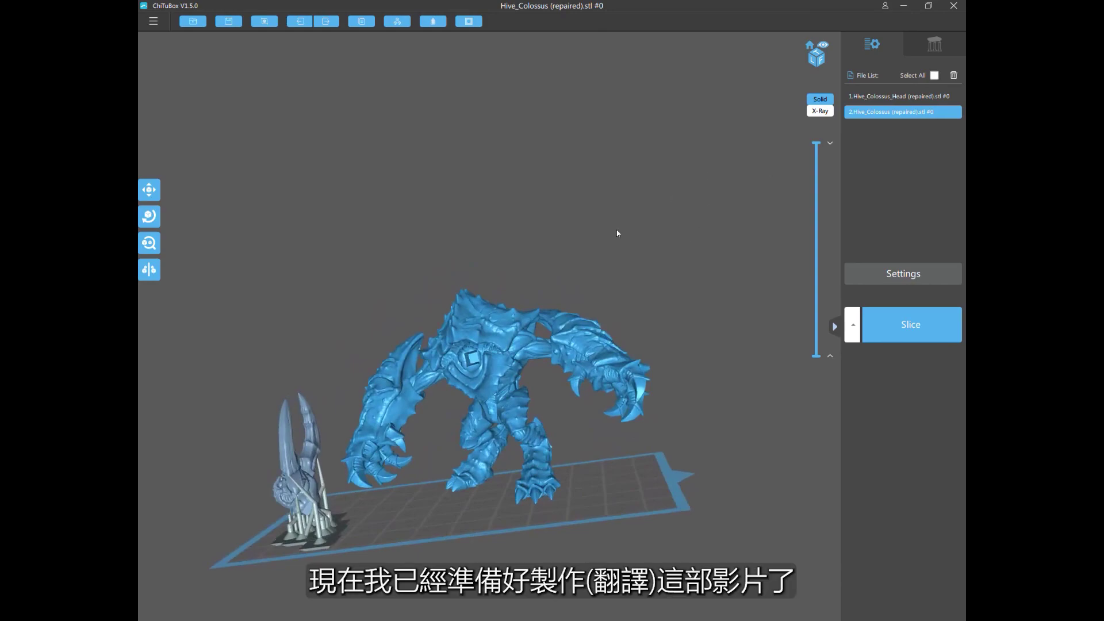
{"action": "mouse_move", "coordinate": [560, 212]}
{"action": "left_mouse_down"}
{"action": "mouse_move", "coordinate": [545, 220]}
{"action": "mouse_move", "coordinate": [562, 222]}
{"action": "left_mouse_up"}
{"action": "left_click_drag", "start_coordinate": [382, 239], "coordinate": [374, 216]}
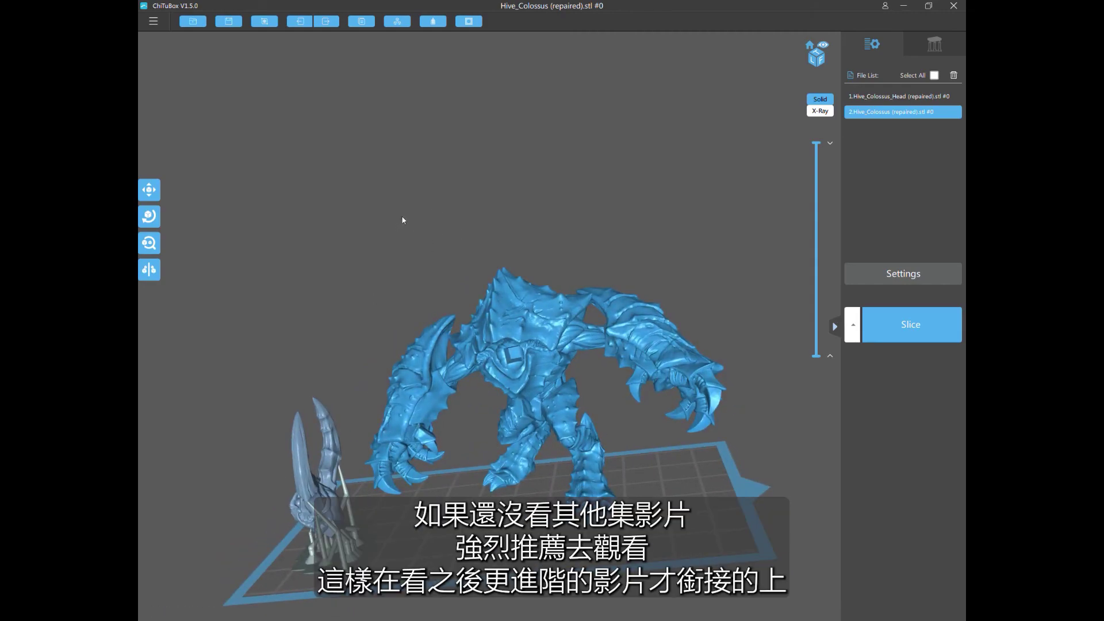
{"action": "left_click_drag", "start_coordinate": [406, 216], "coordinate": [370, 217]}
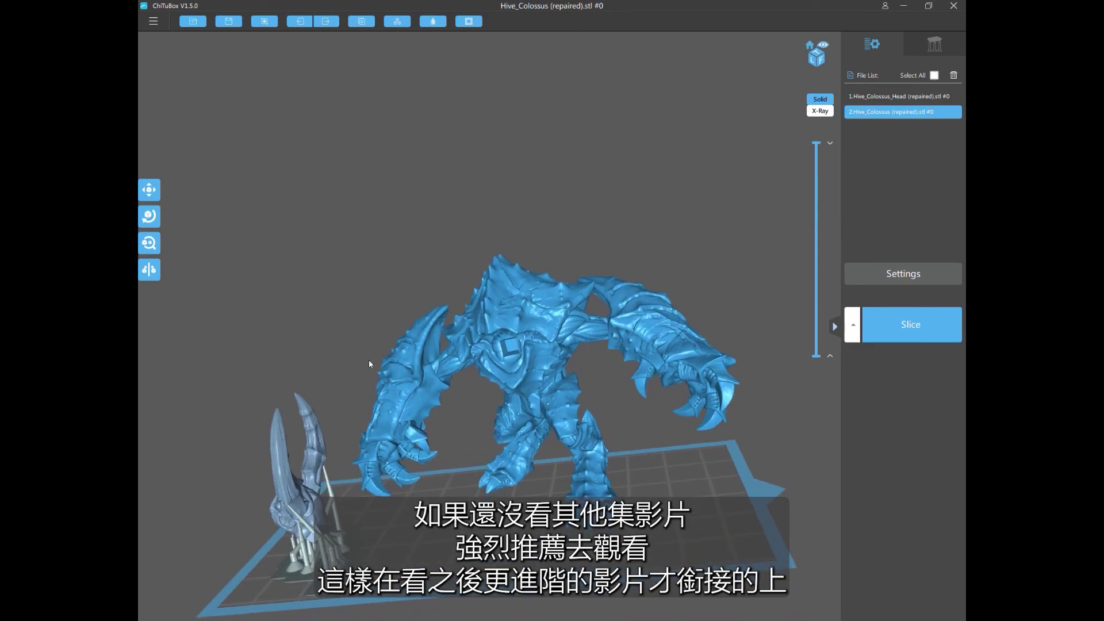